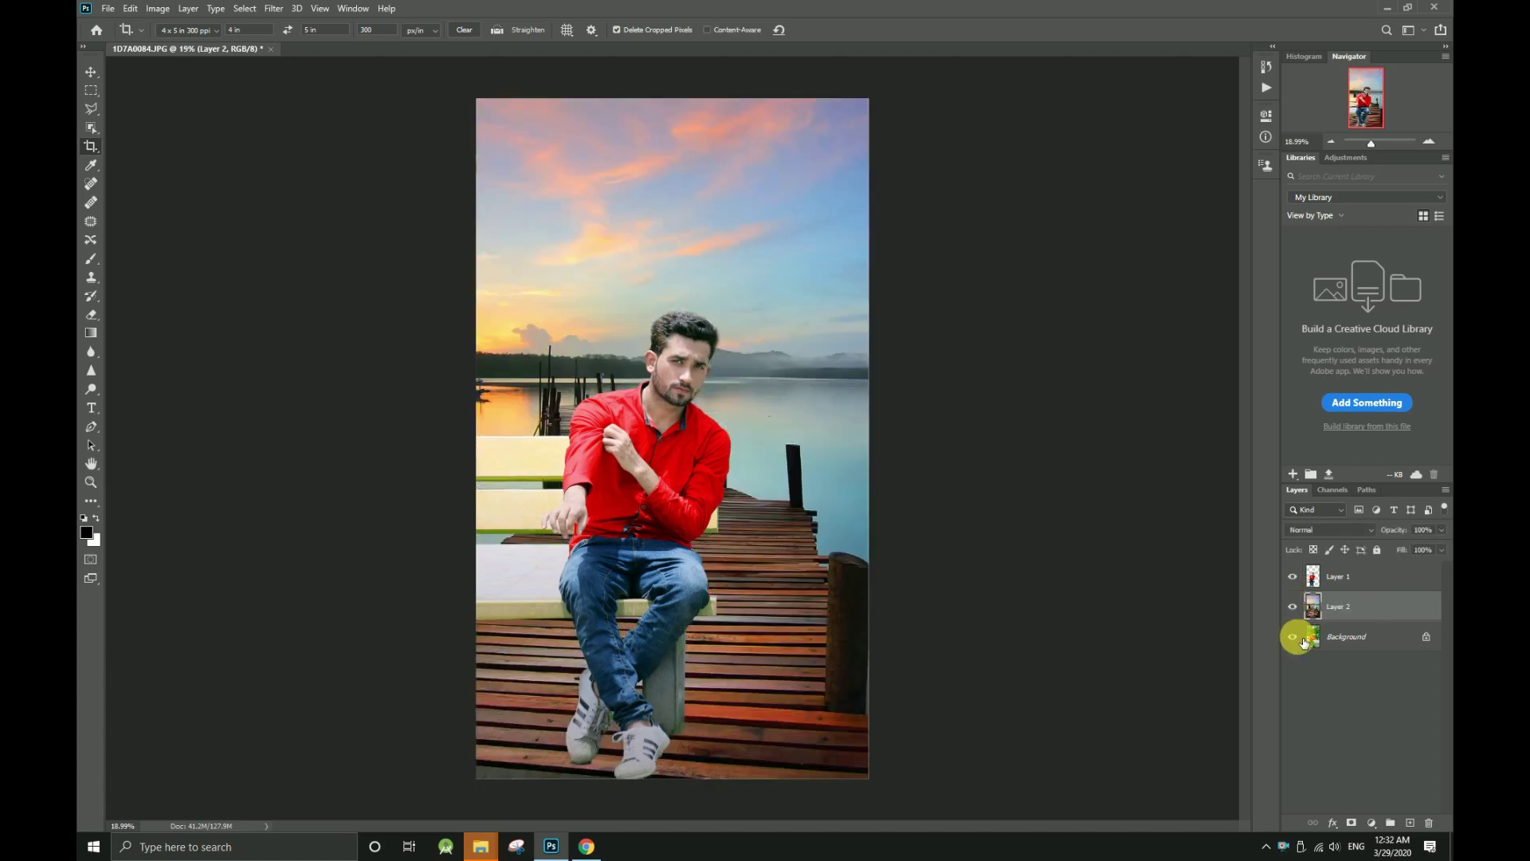
- Delete the Background layer and duplicate Layer 2
{"action": "left_click", "coordinate": [1328, 647]}
{"action": "key", "text": "Delete"}
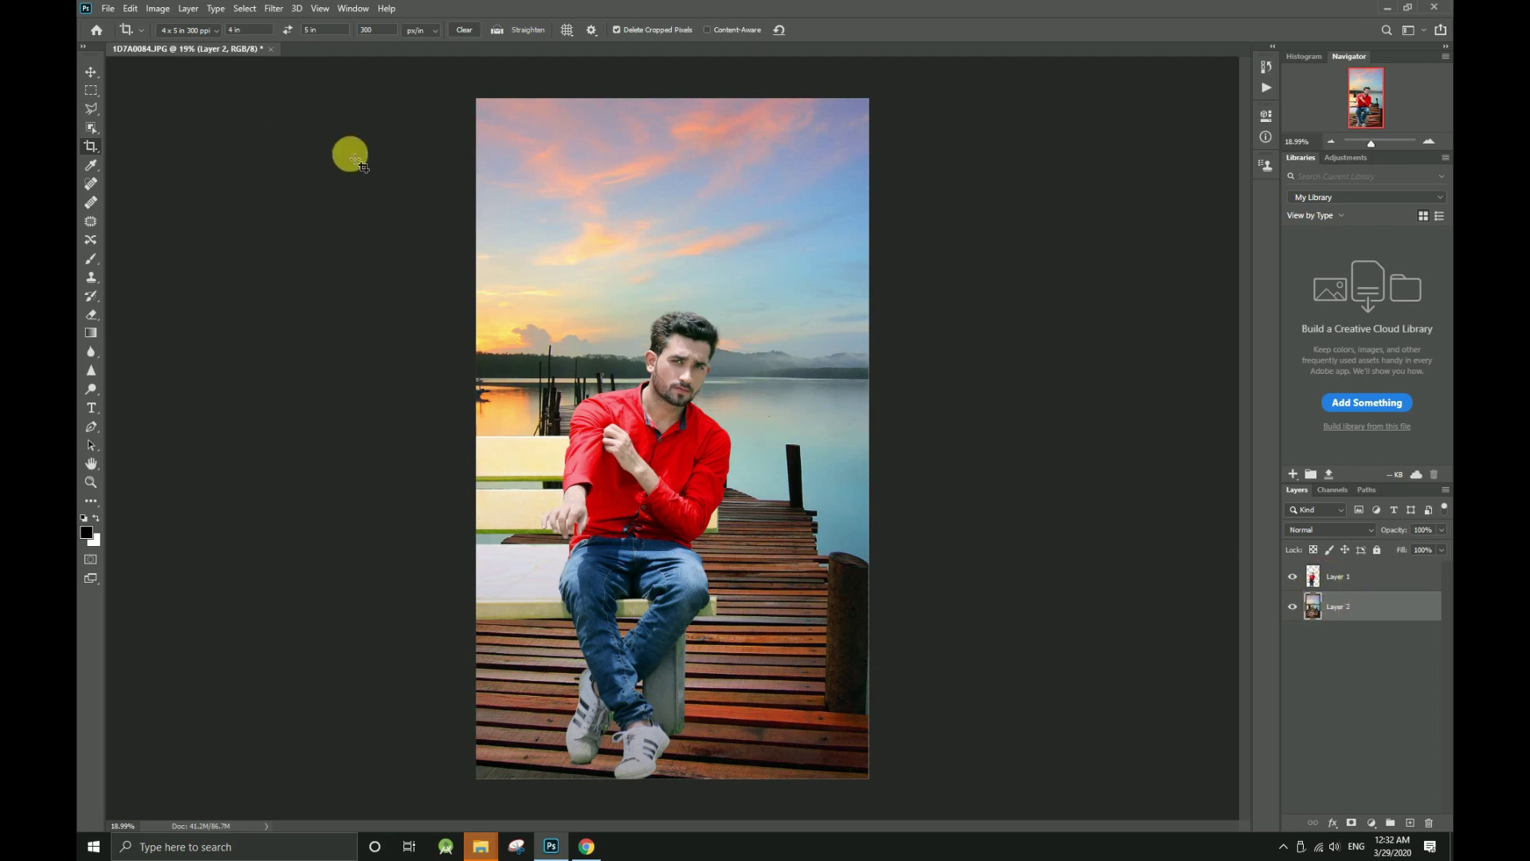
{"action": "key", "text": "ctrl+j"}
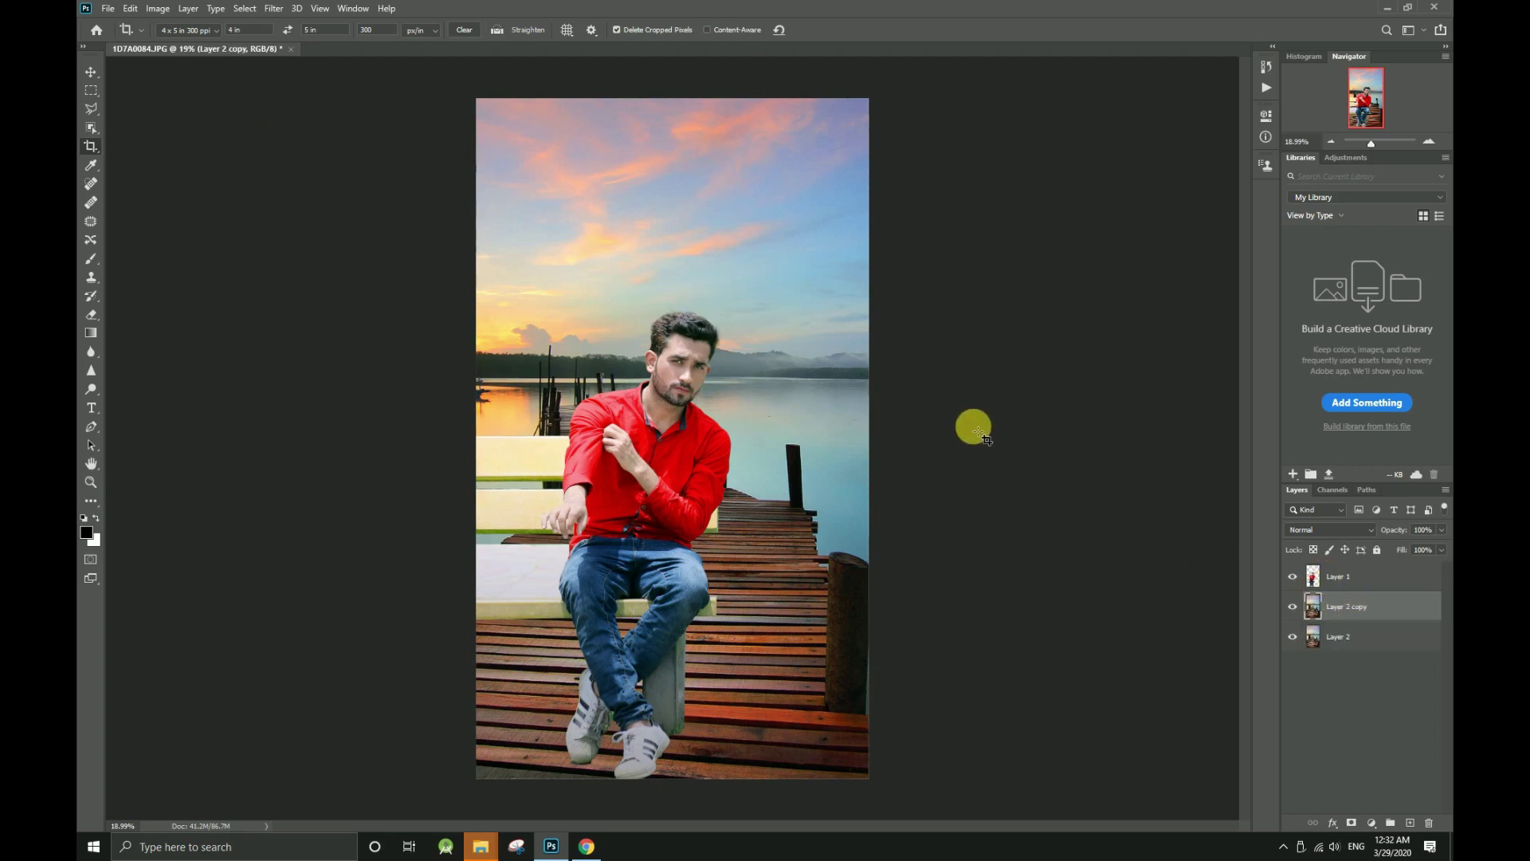
- Apply a strong Gaussian Blur to the Layer 2 copy and add a layer mask to it
{"action": "left_click", "coordinate": [273, 8]}
{"action": "left_click", "coordinate": [358, 186]}
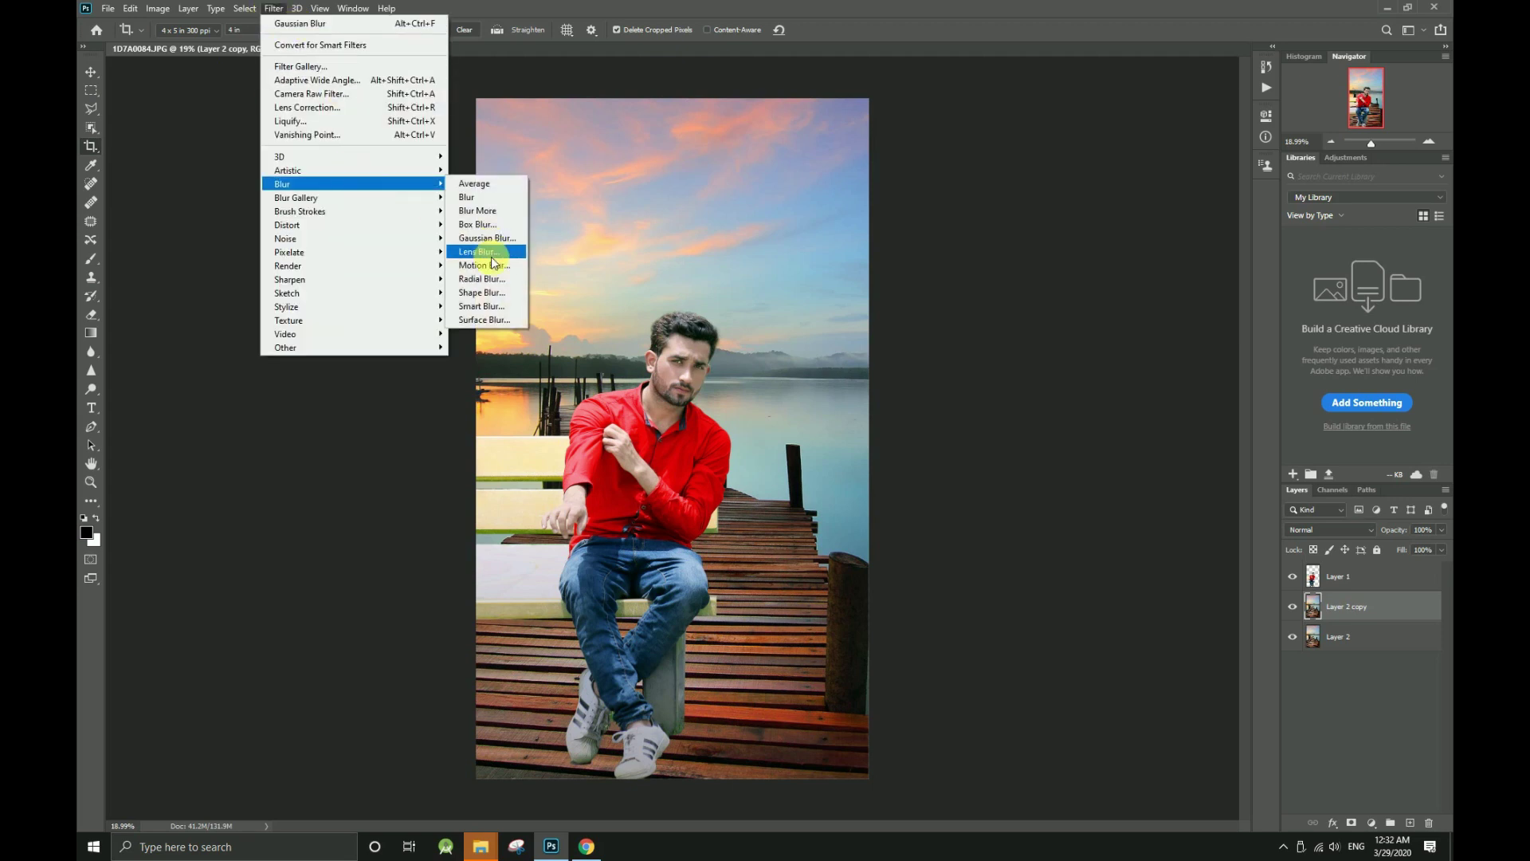
{"action": "left_click", "coordinate": [490, 239]}
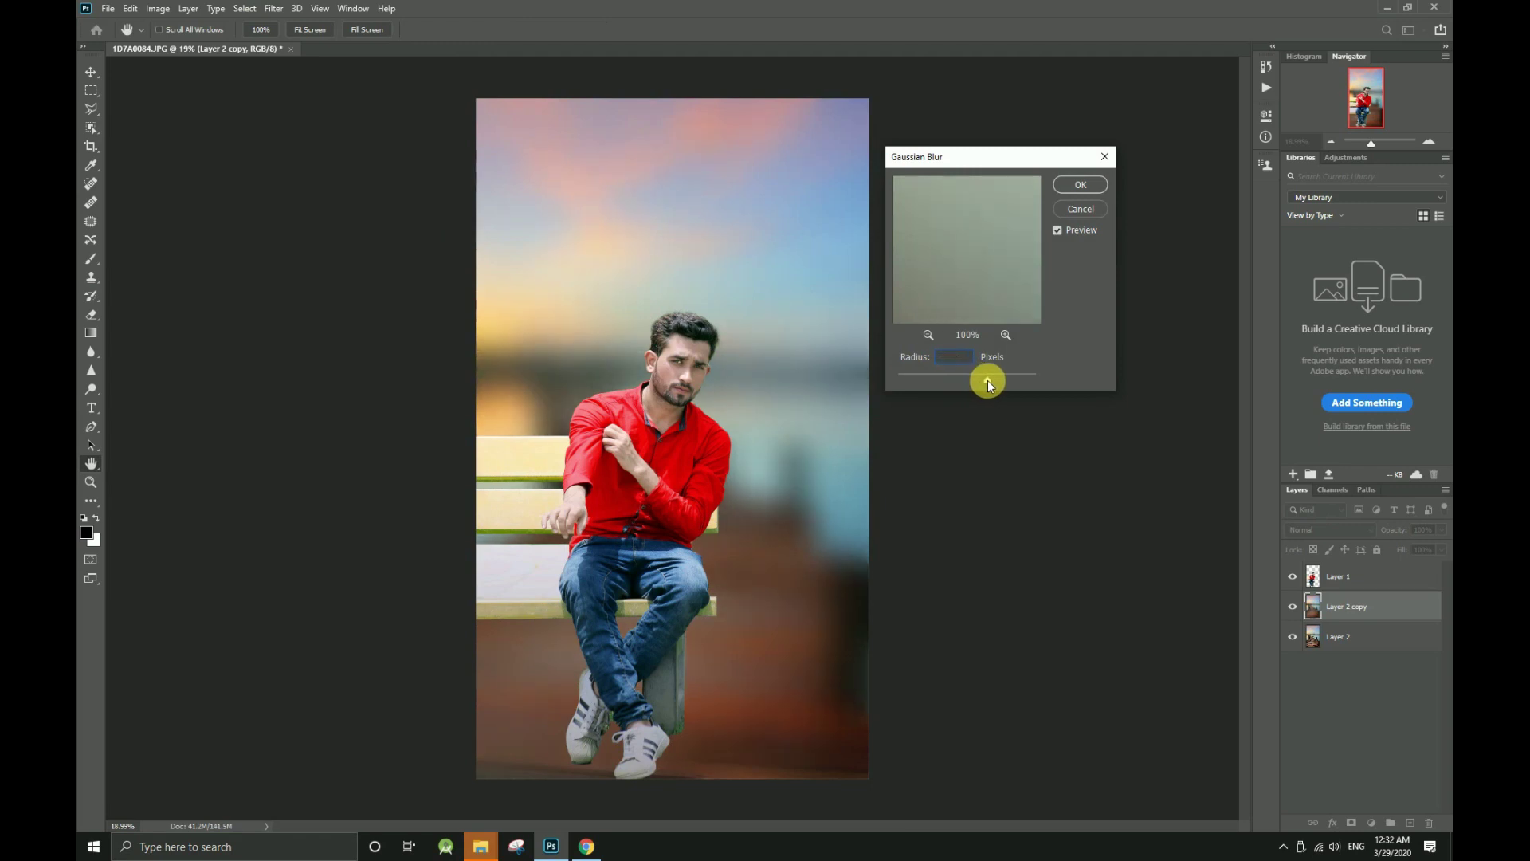
{"action": "left_click", "coordinate": [1077, 184]}
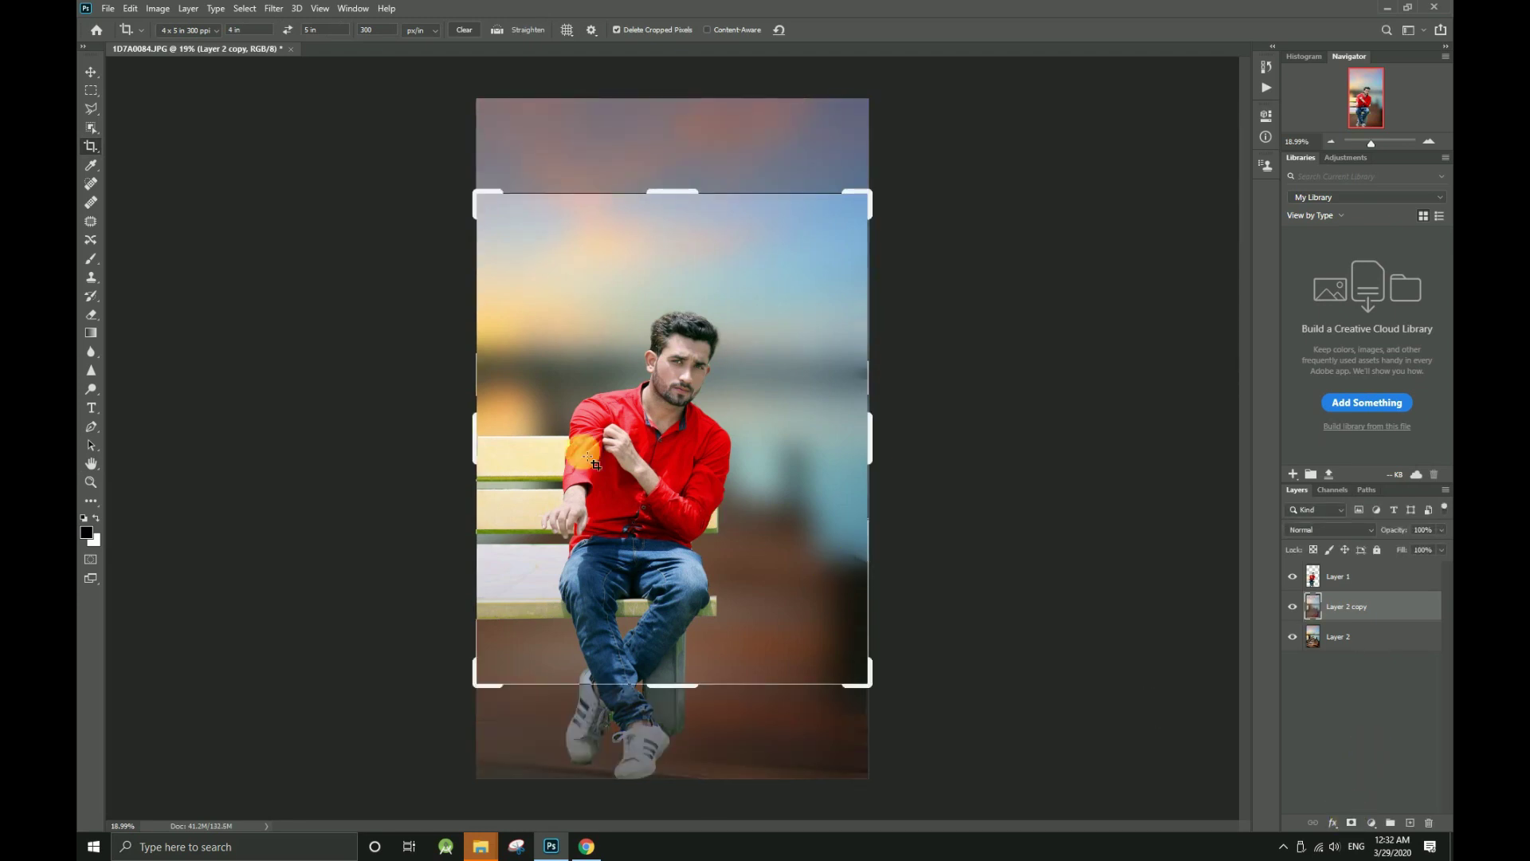
{"action": "left_click", "coordinate": [91, 73]}
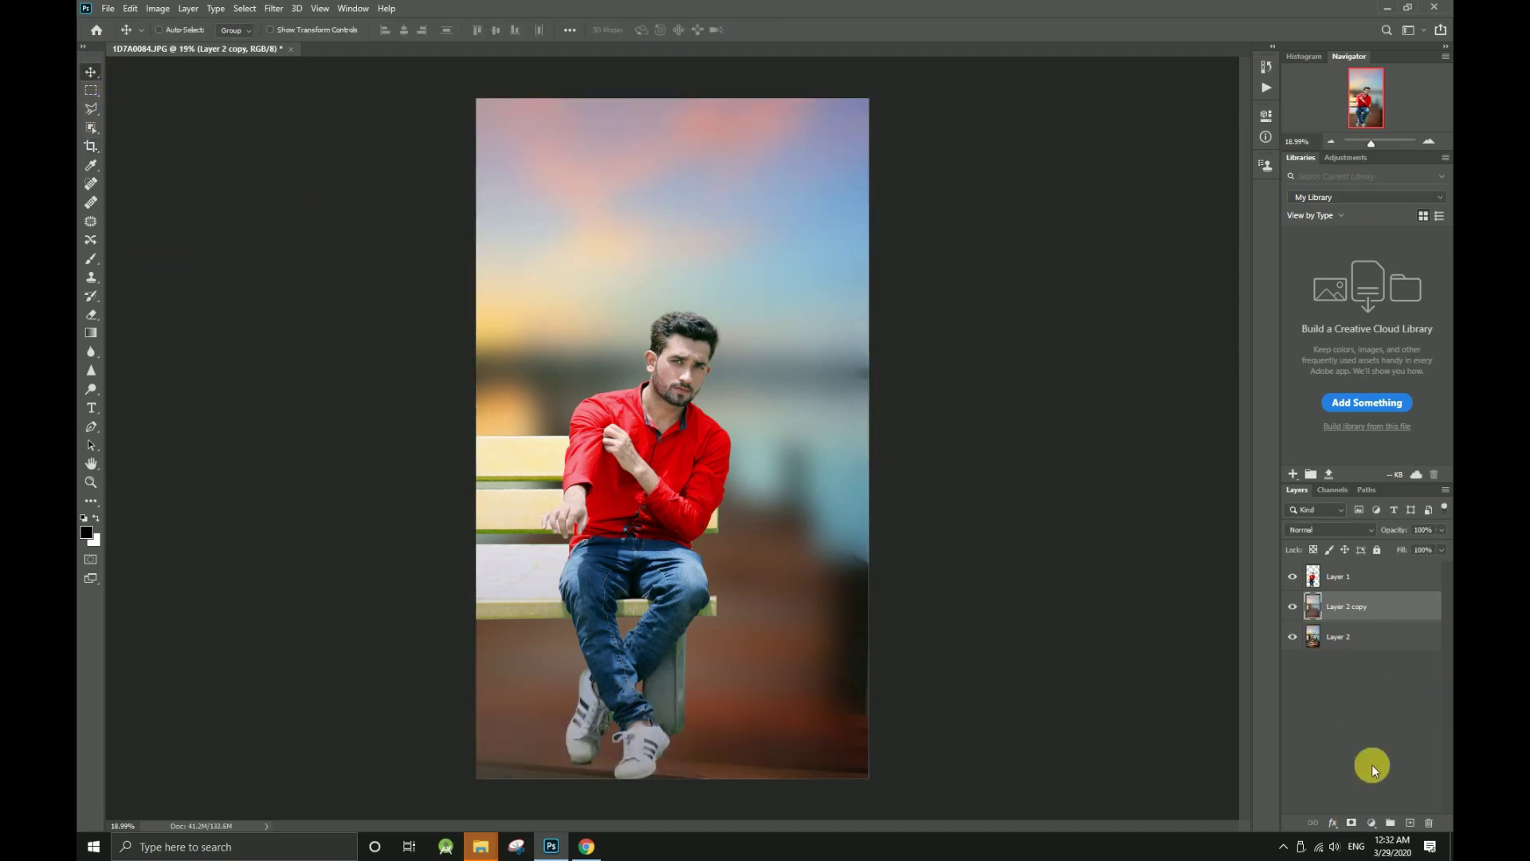
{"action": "left_click", "coordinate": [1352, 823]}
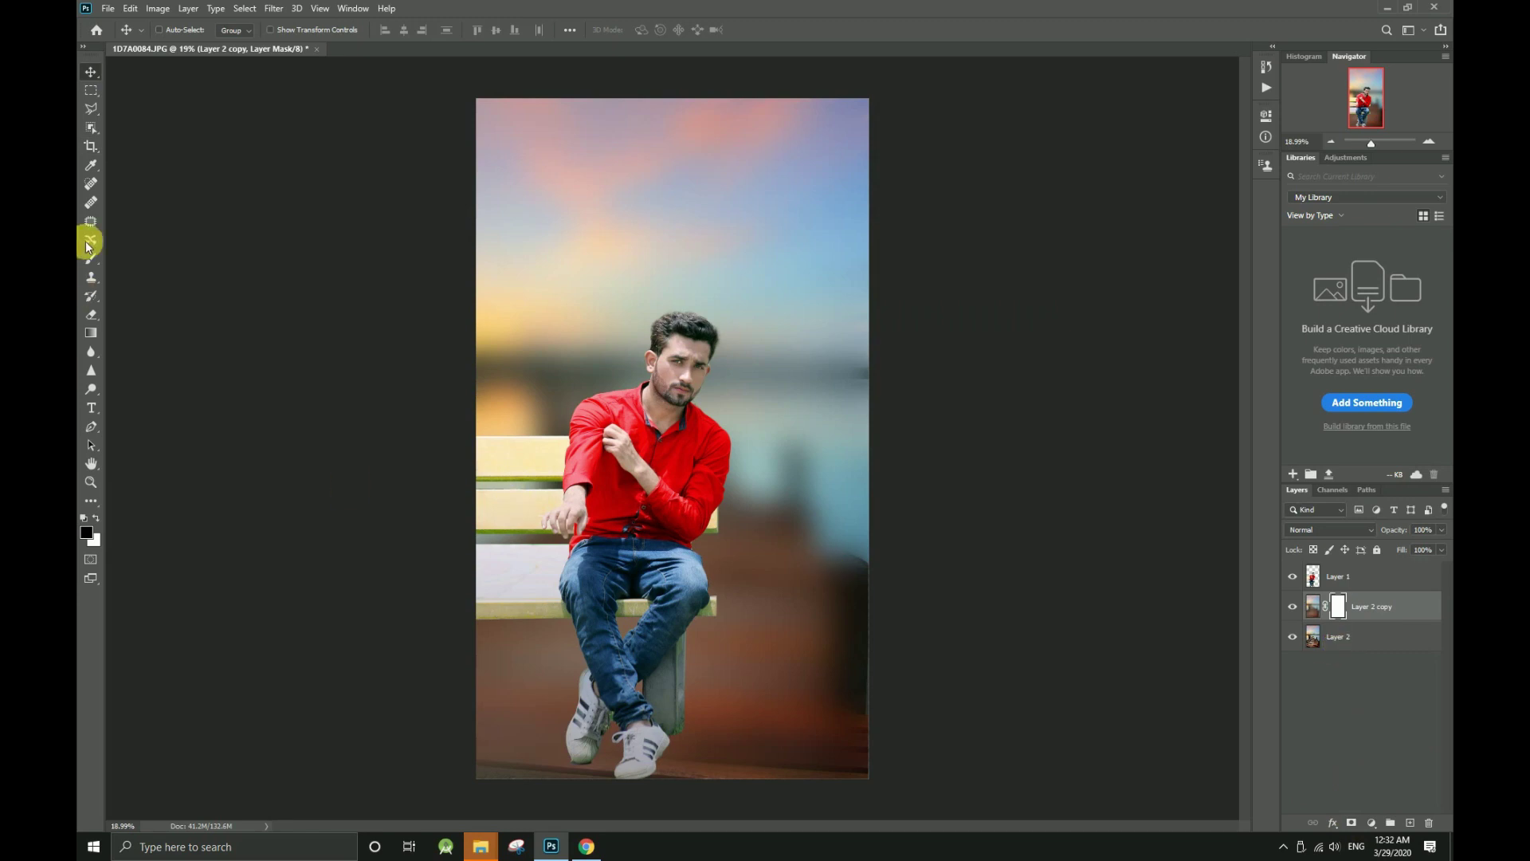
{"action": "left_click", "coordinate": [91, 332]}
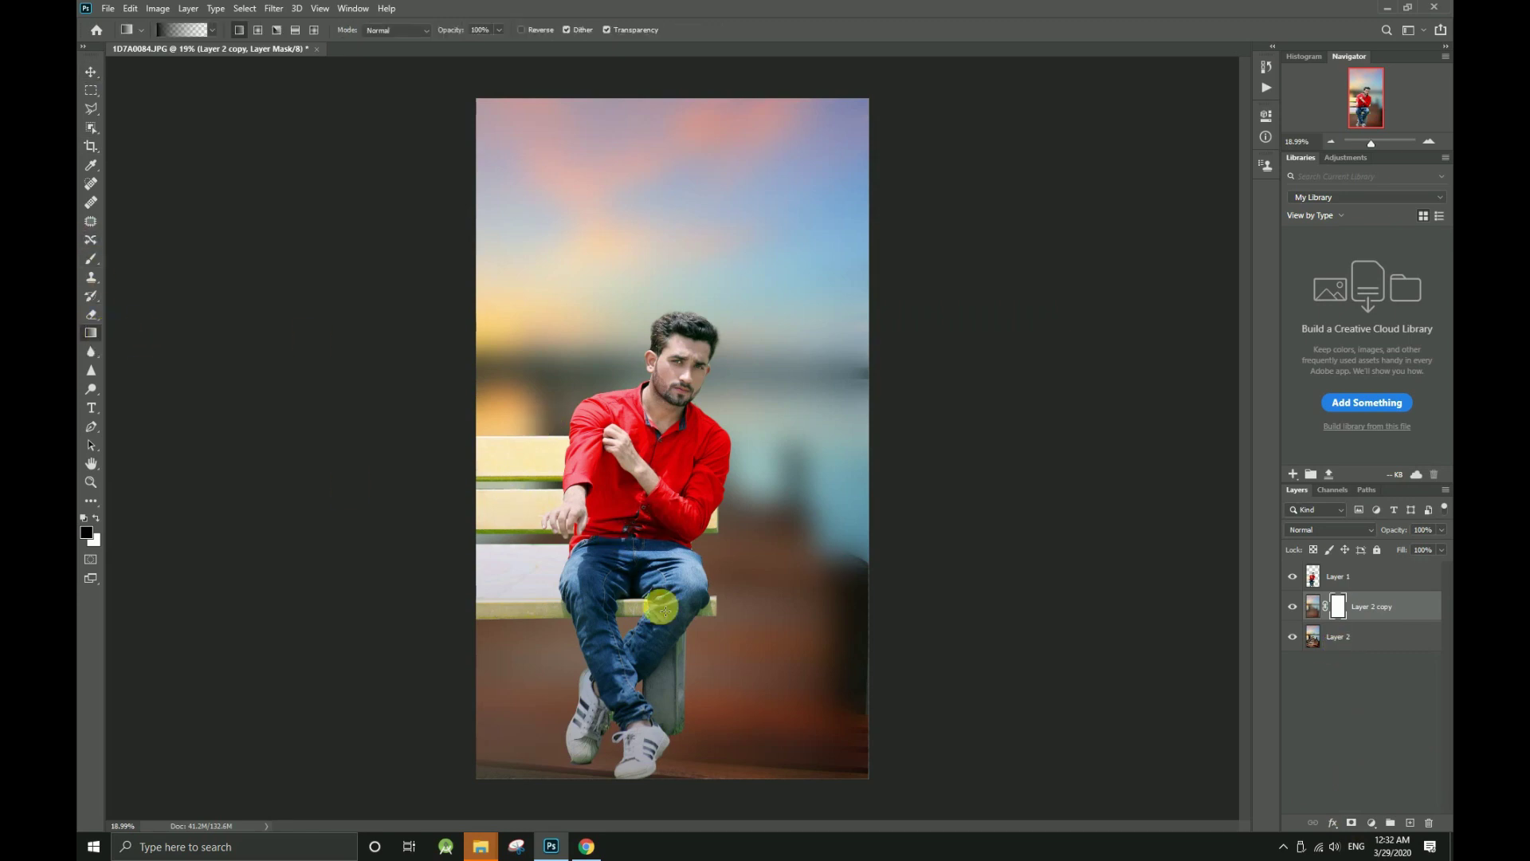
- Try fading the blurred copy with a gradient on its mask from the bottom edge up to the man's collar, and adjust the layer's fill
{"action": "left_click_drag", "start_coordinate": [668, 794], "coordinate": [667, 404]}
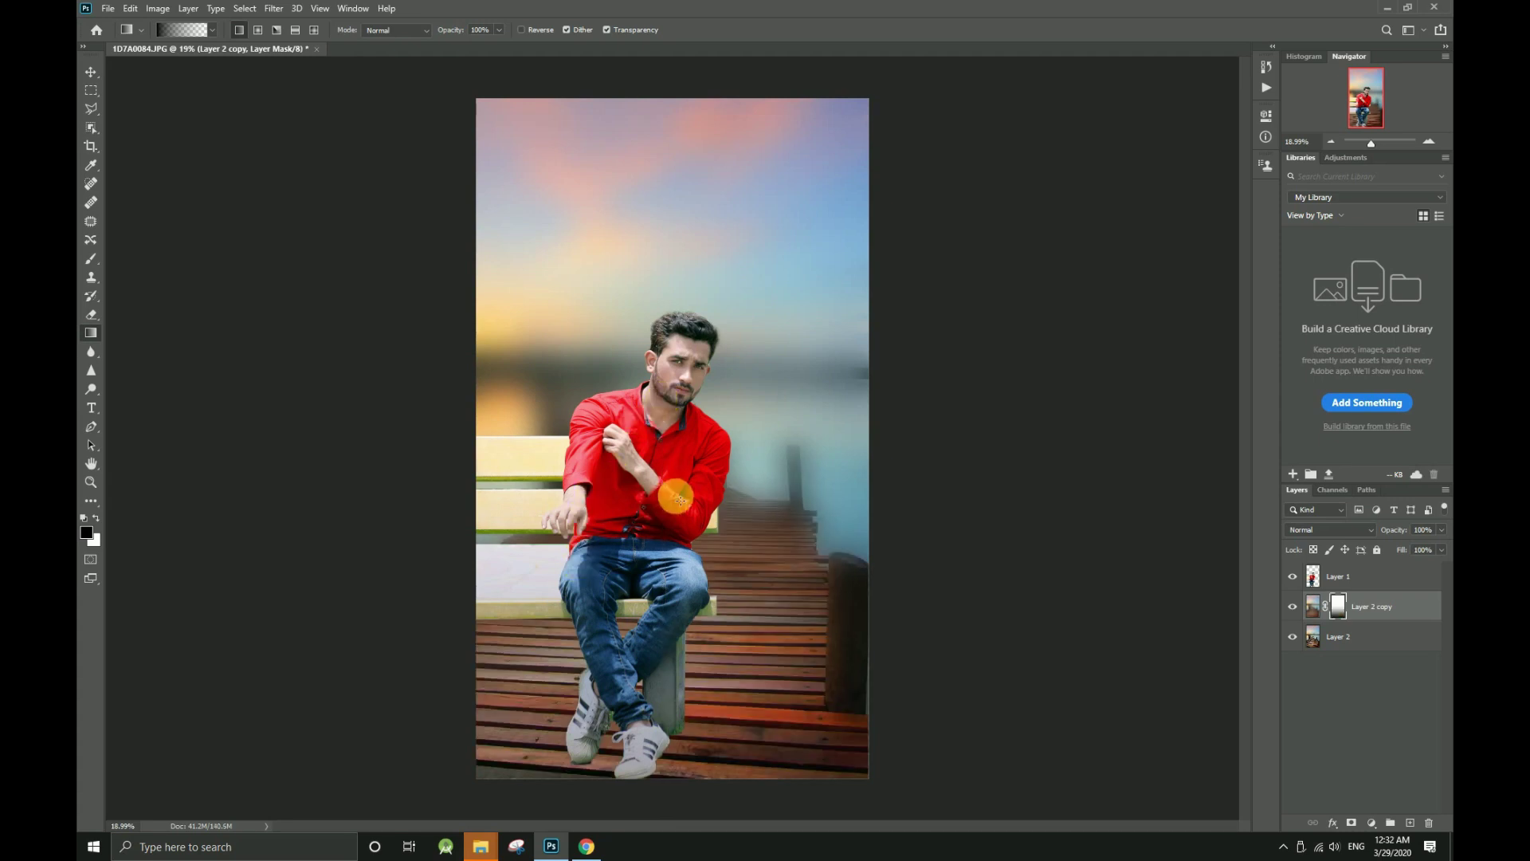
{"action": "left_click_drag", "start_coordinate": [1411, 553], "coordinate": [1399, 553]}
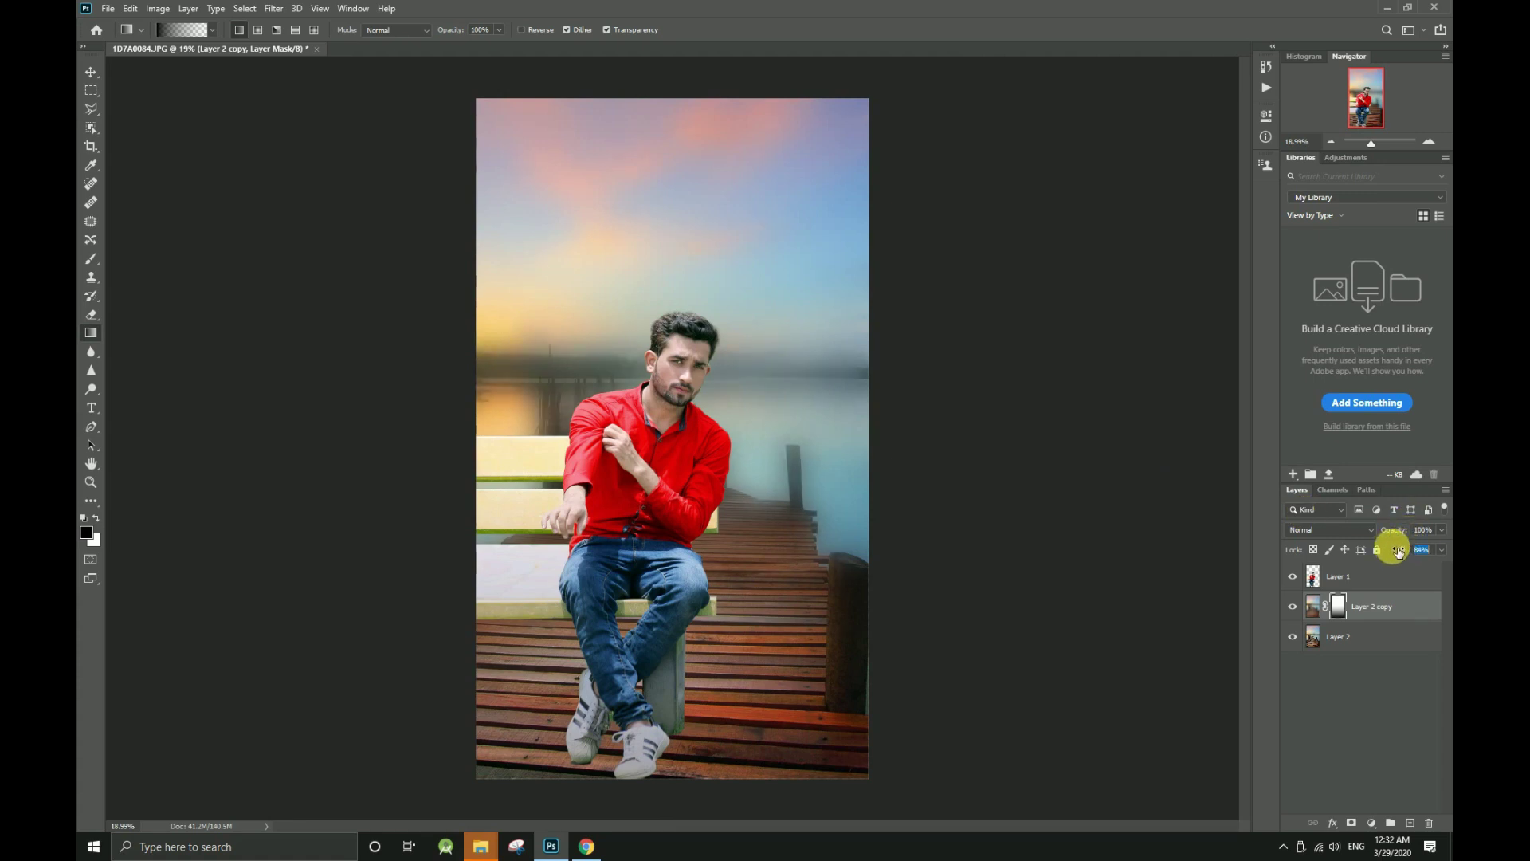
{"action": "left_click_drag", "start_coordinate": [1400, 553], "coordinate": [1406, 556]}
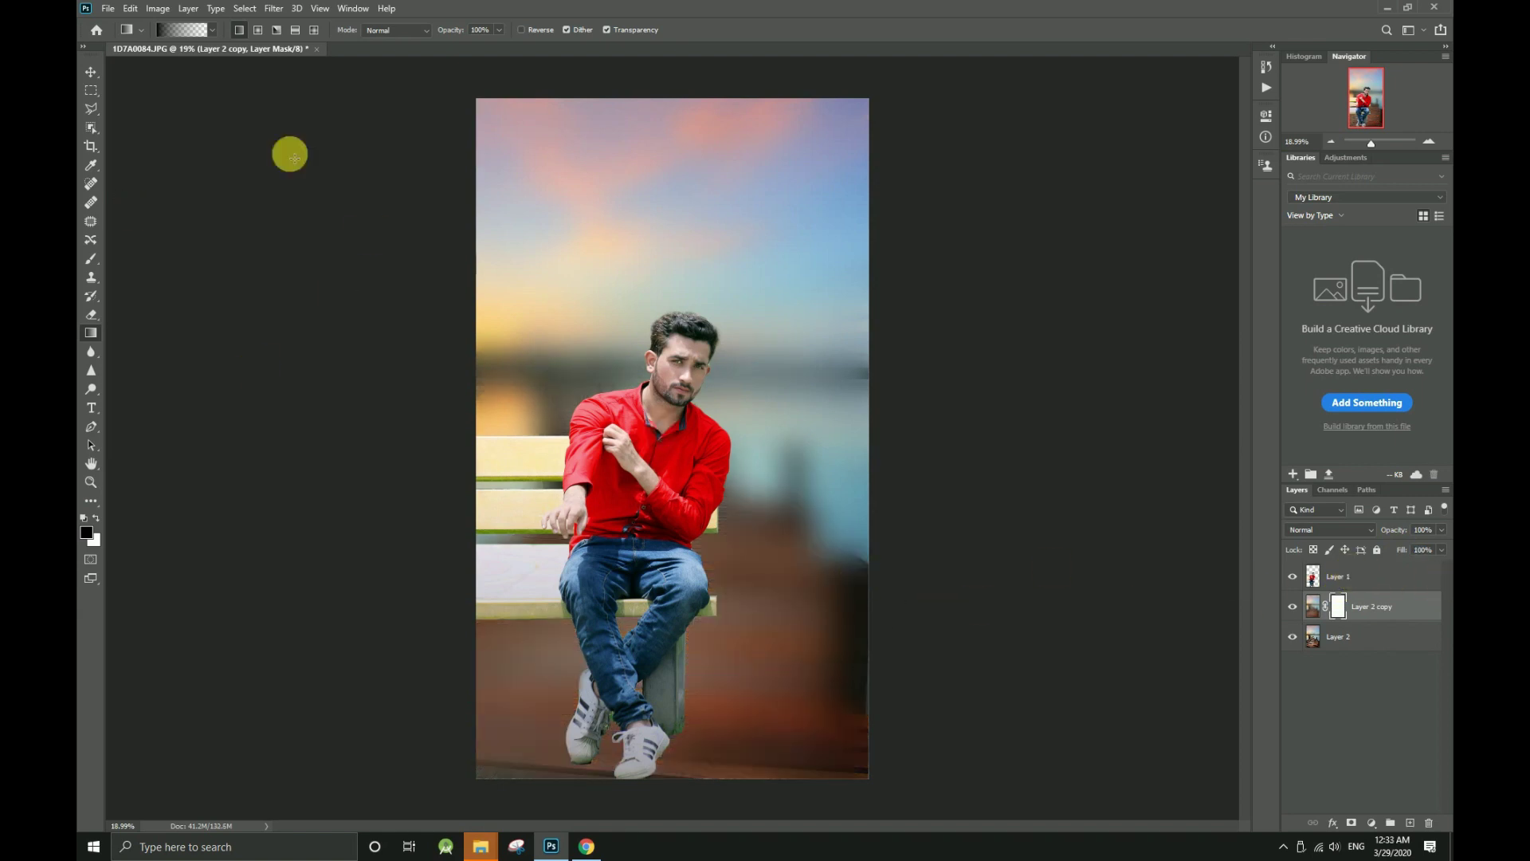
- Draw a black-to-transparent gradient on the Layer 2 copy's mask from the bottom edge to the man's waist and set the layer's fill to 93%
{"action": "right_click", "coordinate": [599, 338]}
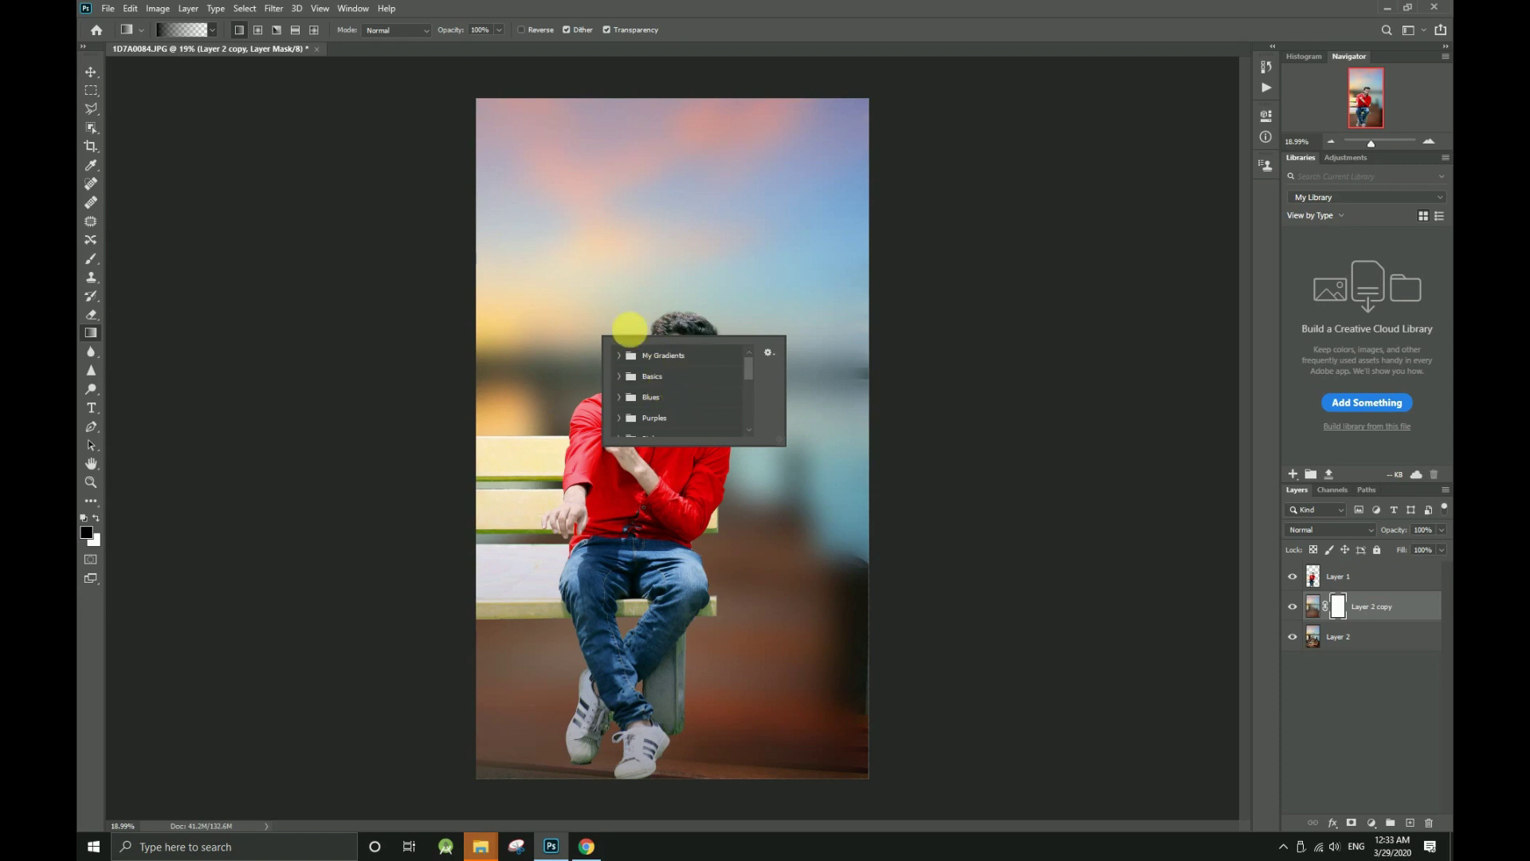
{"action": "left_click", "coordinate": [637, 478]}
{"action": "left_click_drag", "start_coordinate": [675, 789], "coordinate": [698, 508]}
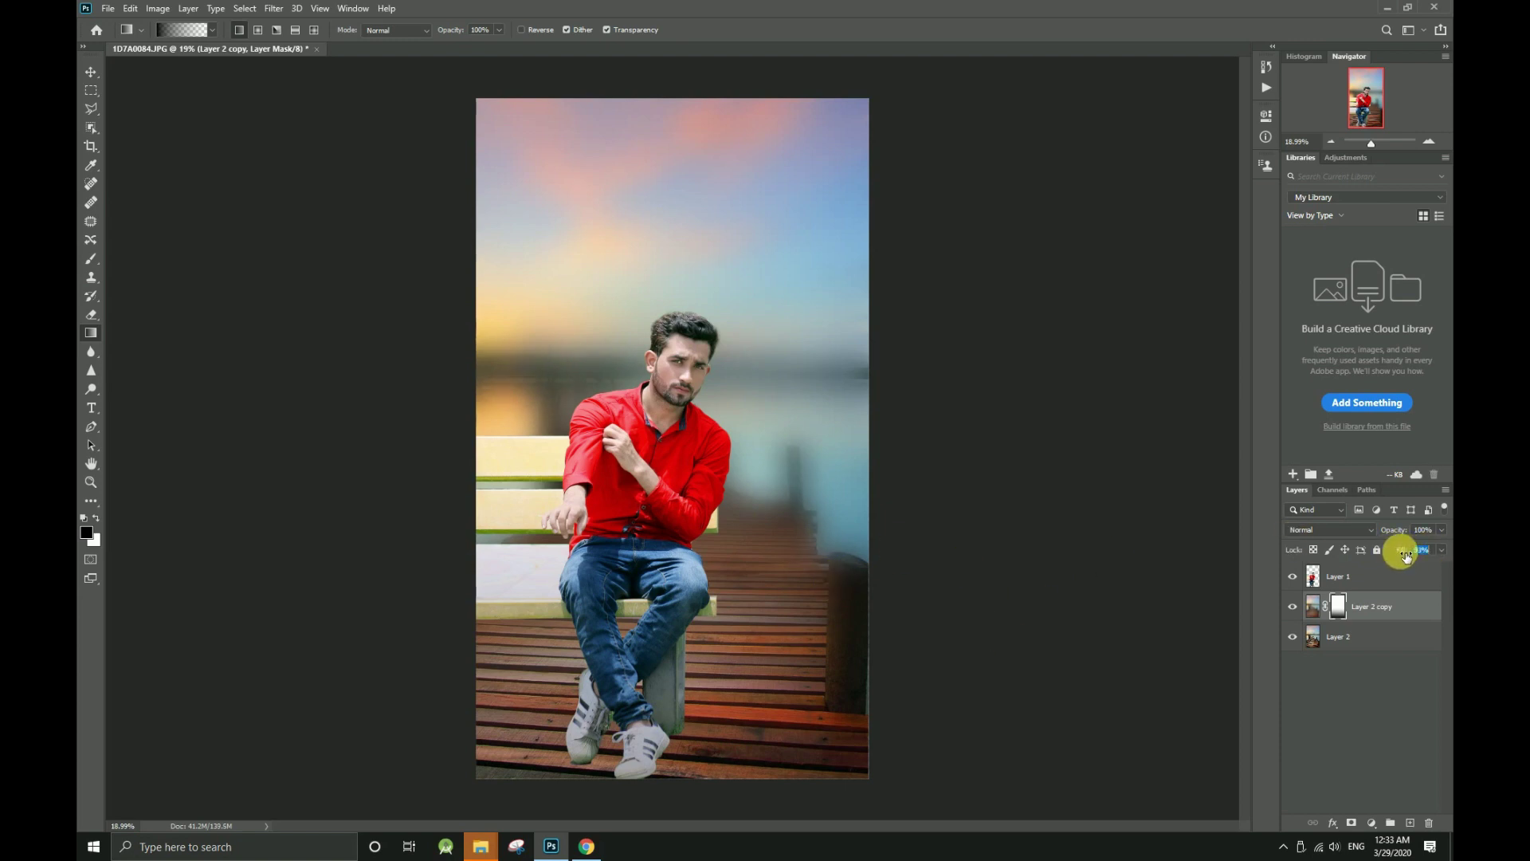
- Merge the masked Layer 2 copy down into Layer 2
{"action": "left_click", "coordinate": [1380, 625]}
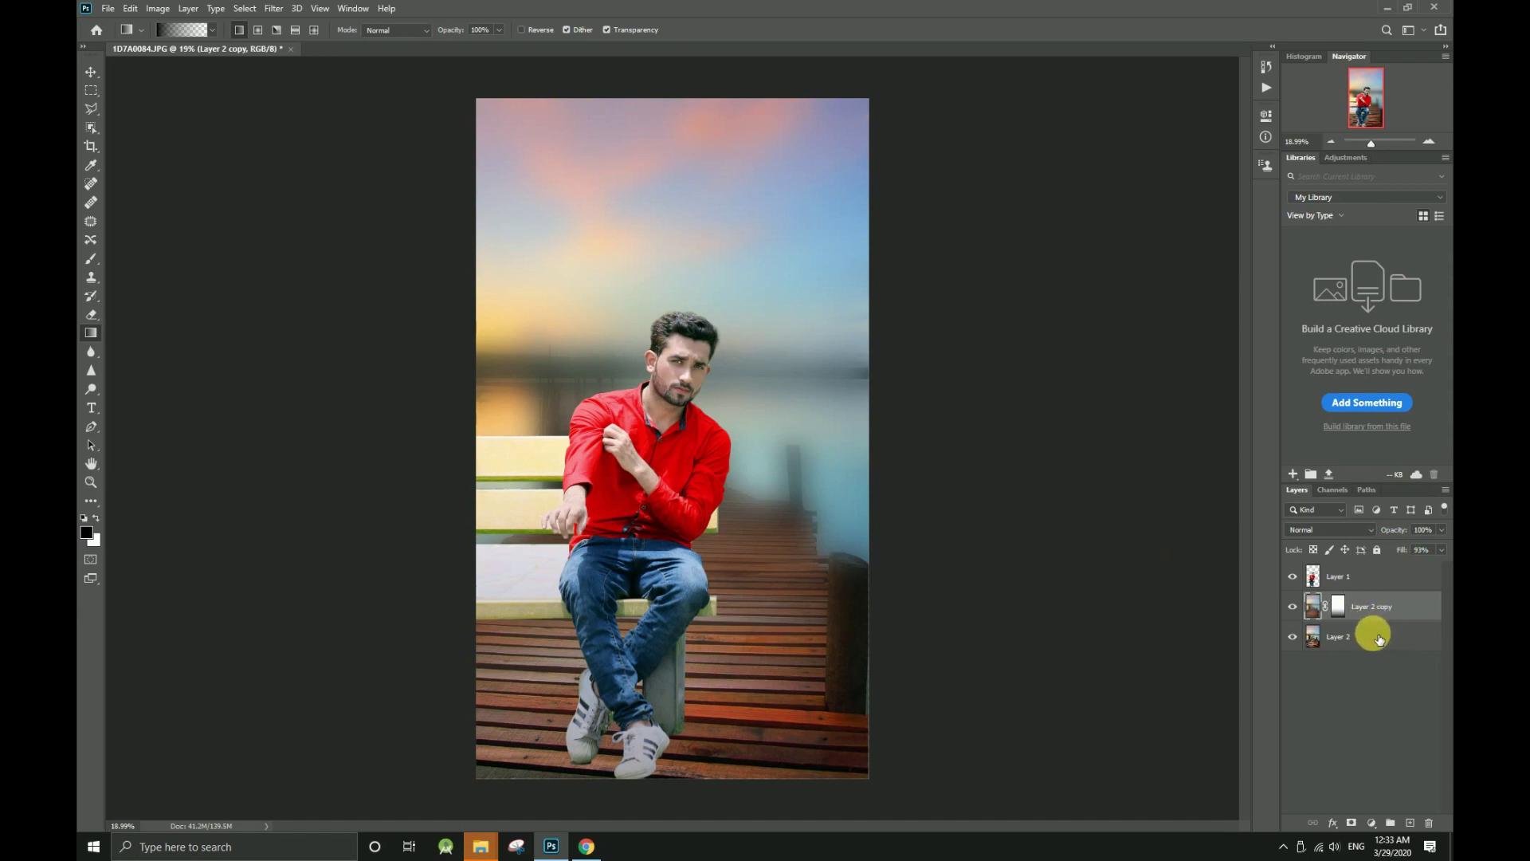
{"action": "key", "text": "ctrl+e"}
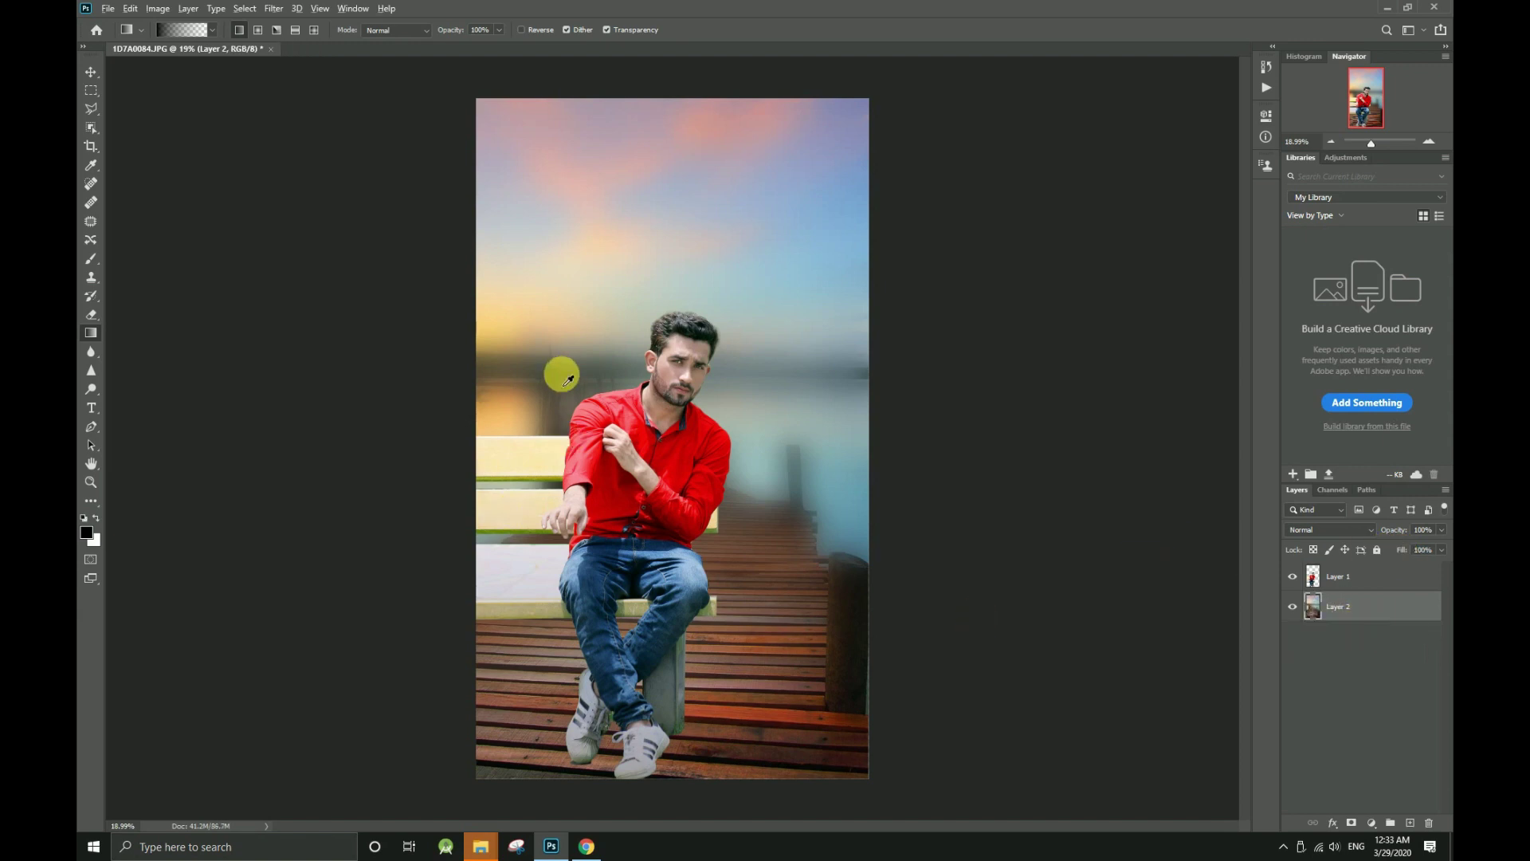
{"action": "left_click", "coordinate": [722, 447]}
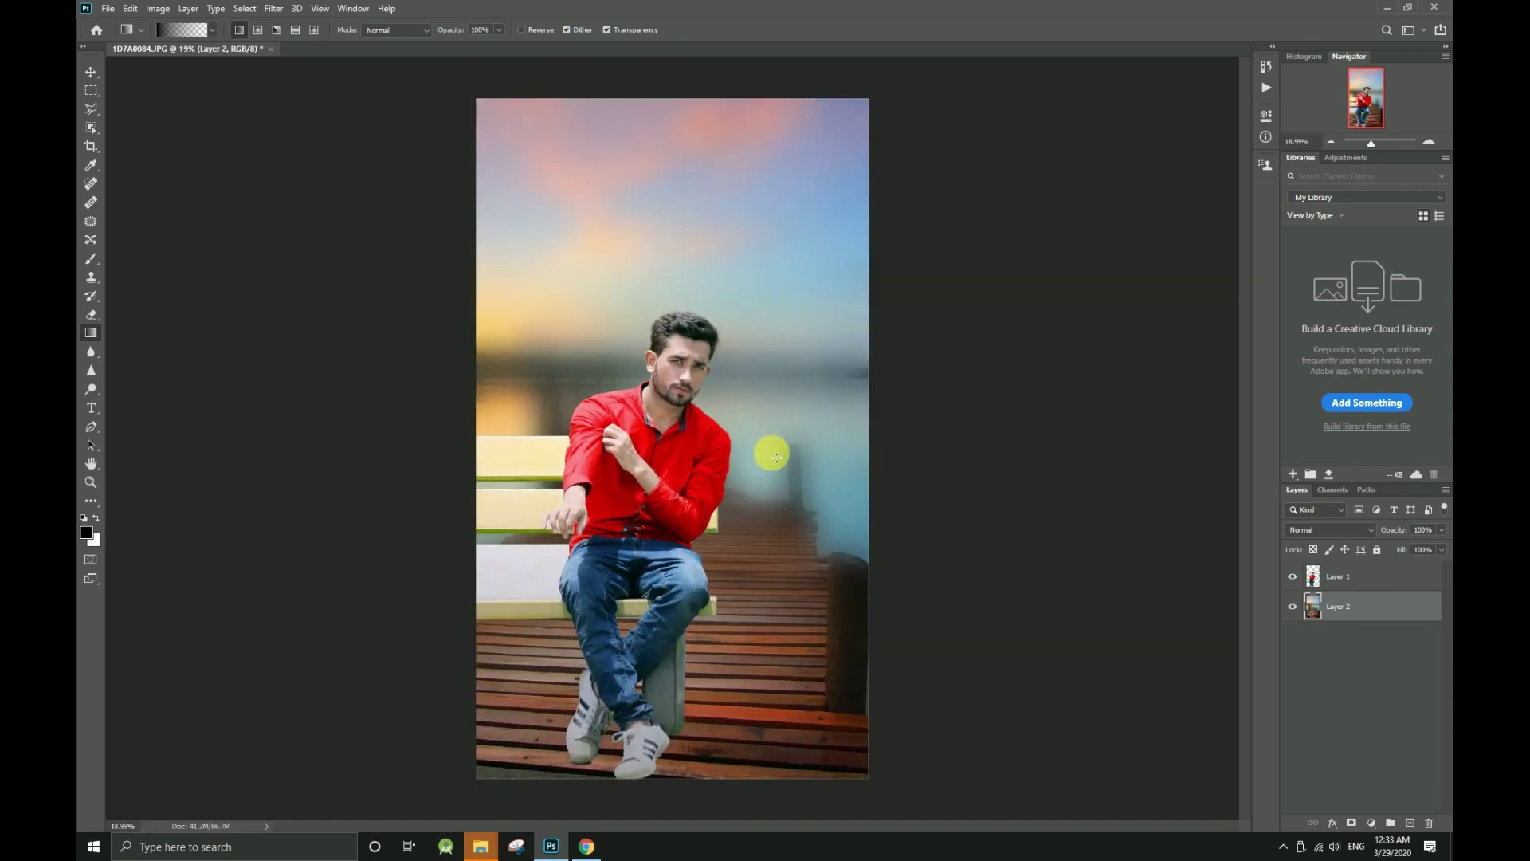
- Change the Crop tool's preset to Original Ratio and apply it to the full canvas
{"action": "key", "text": "c"}
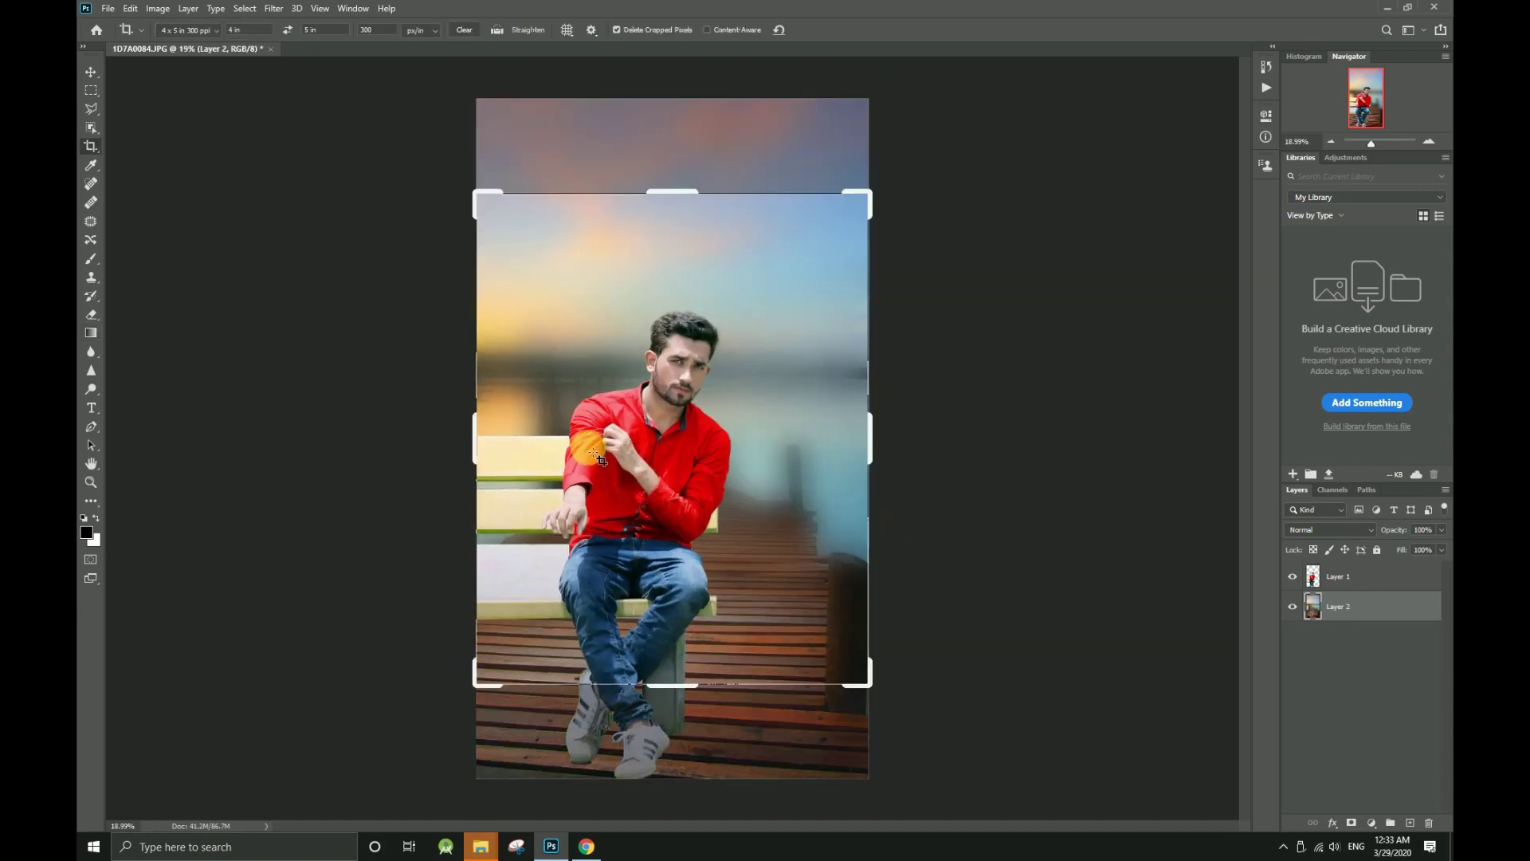
{"action": "left_click", "coordinate": [208, 34]}
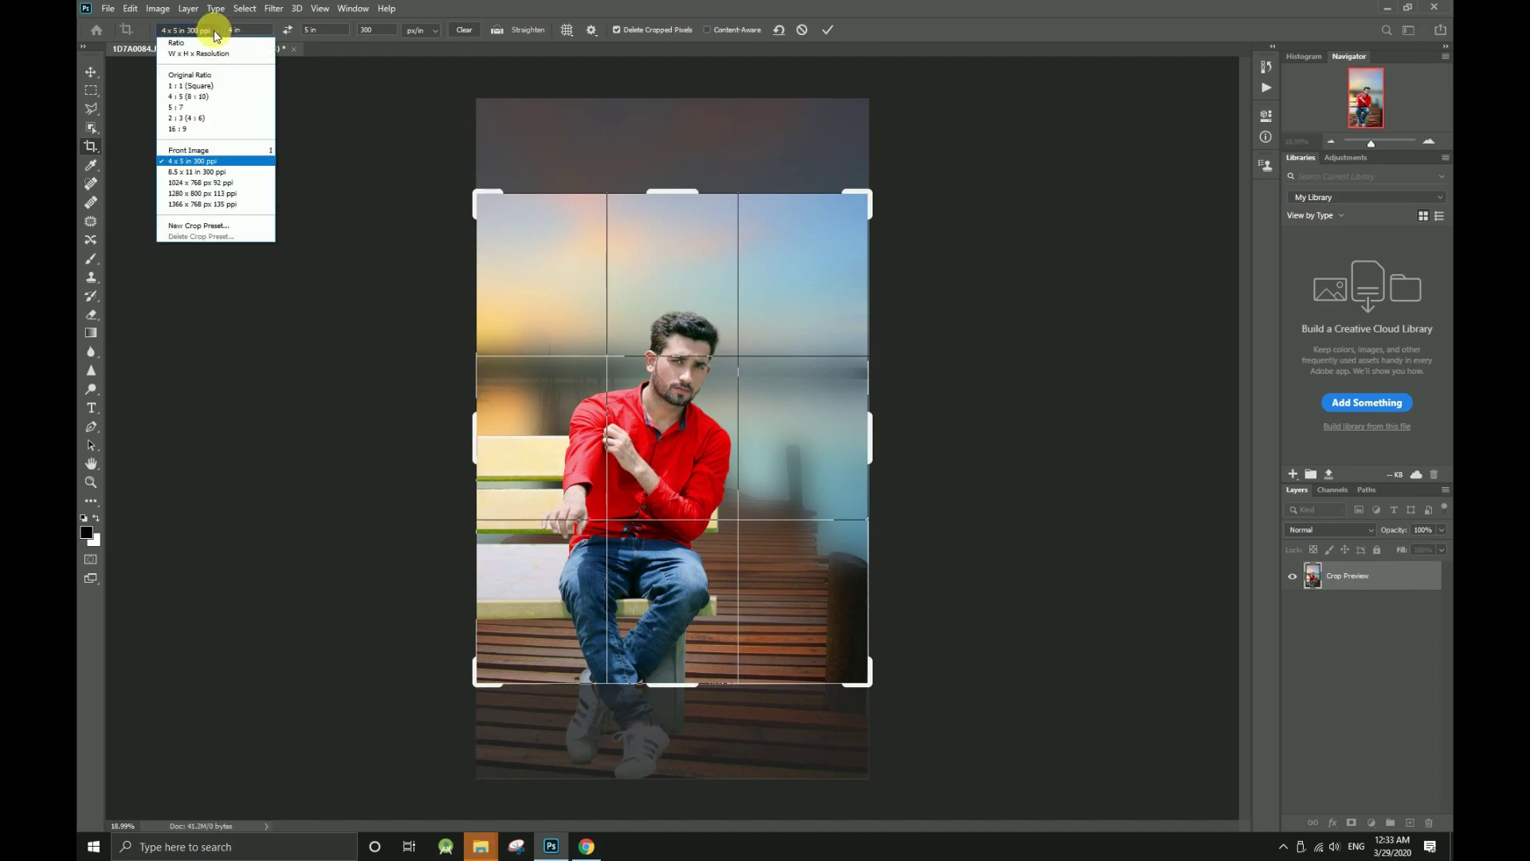
{"action": "left_click", "coordinate": [191, 75]}
{"action": "key", "text": "Return"}
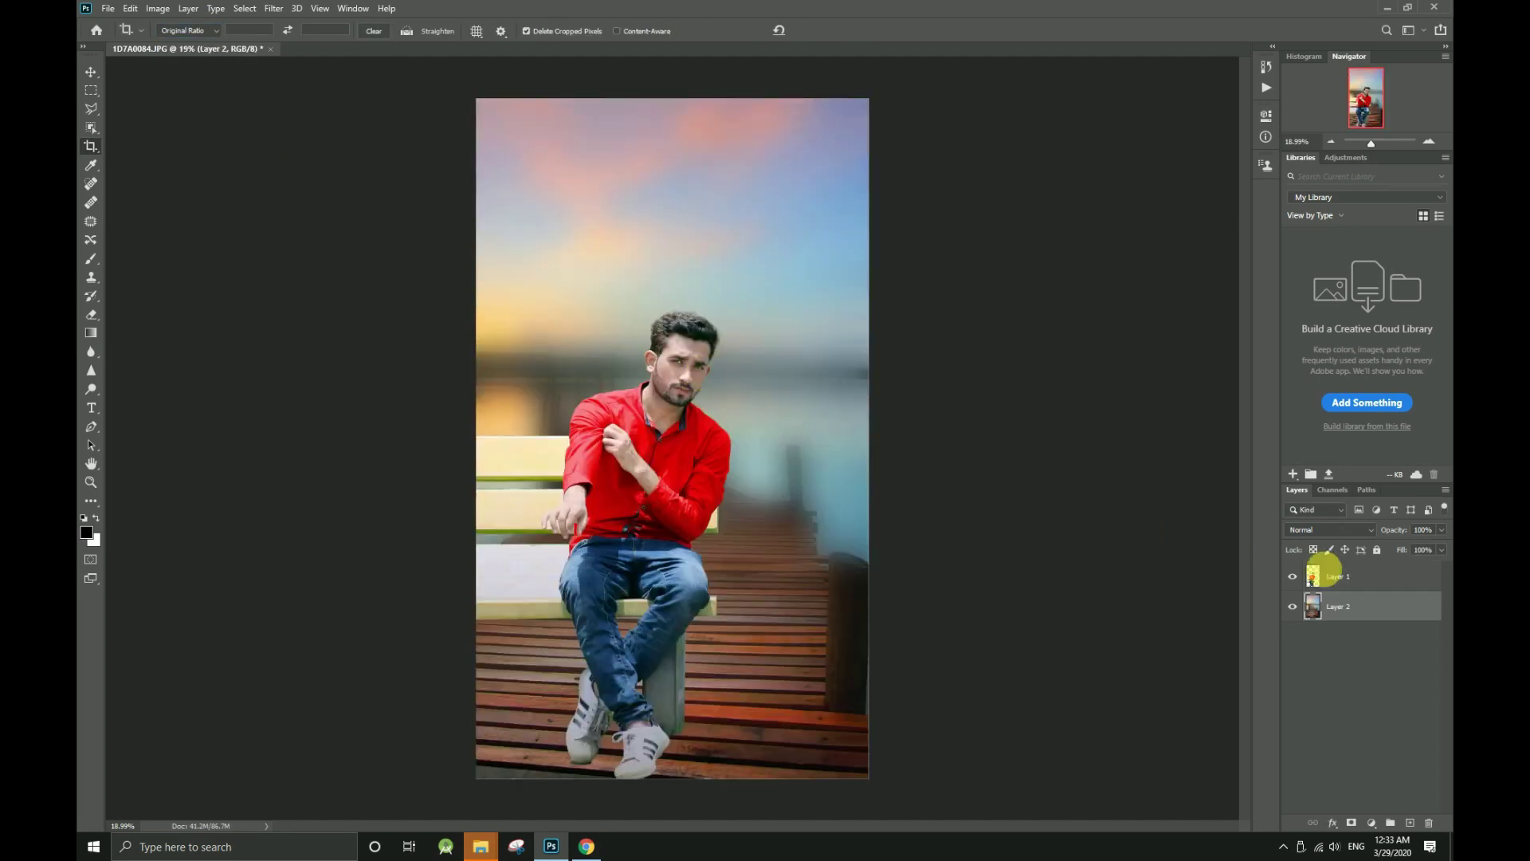
- Select Layer 1 and toggle its visibility to inspect the blurred pier background without the man
{"action": "left_click", "coordinate": [1350, 577]}
{"action": "left_click", "coordinate": [1292, 578]}
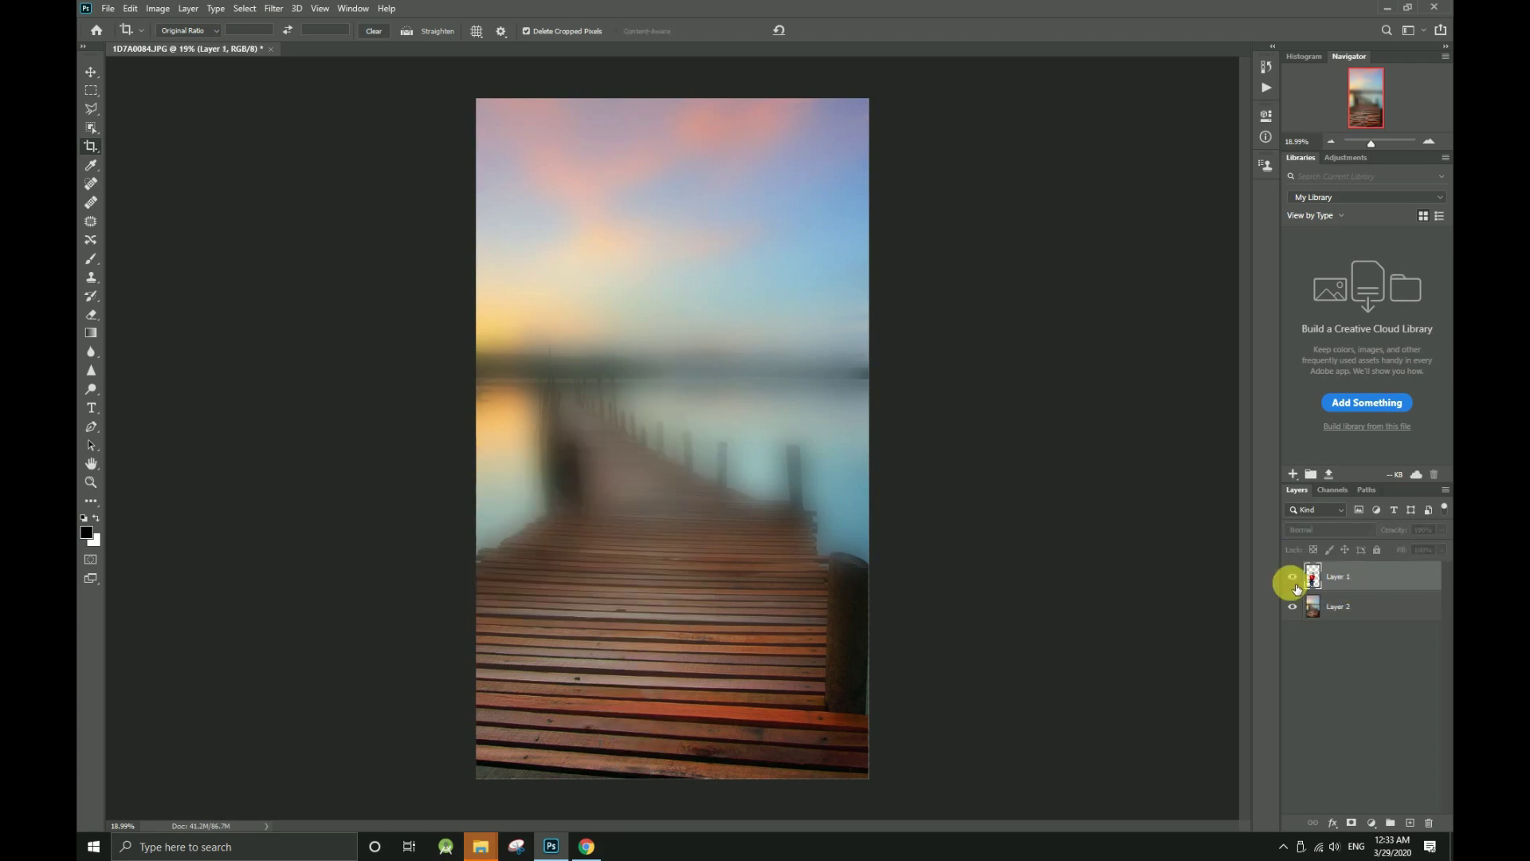
{"action": "left_click", "coordinate": [1293, 579]}
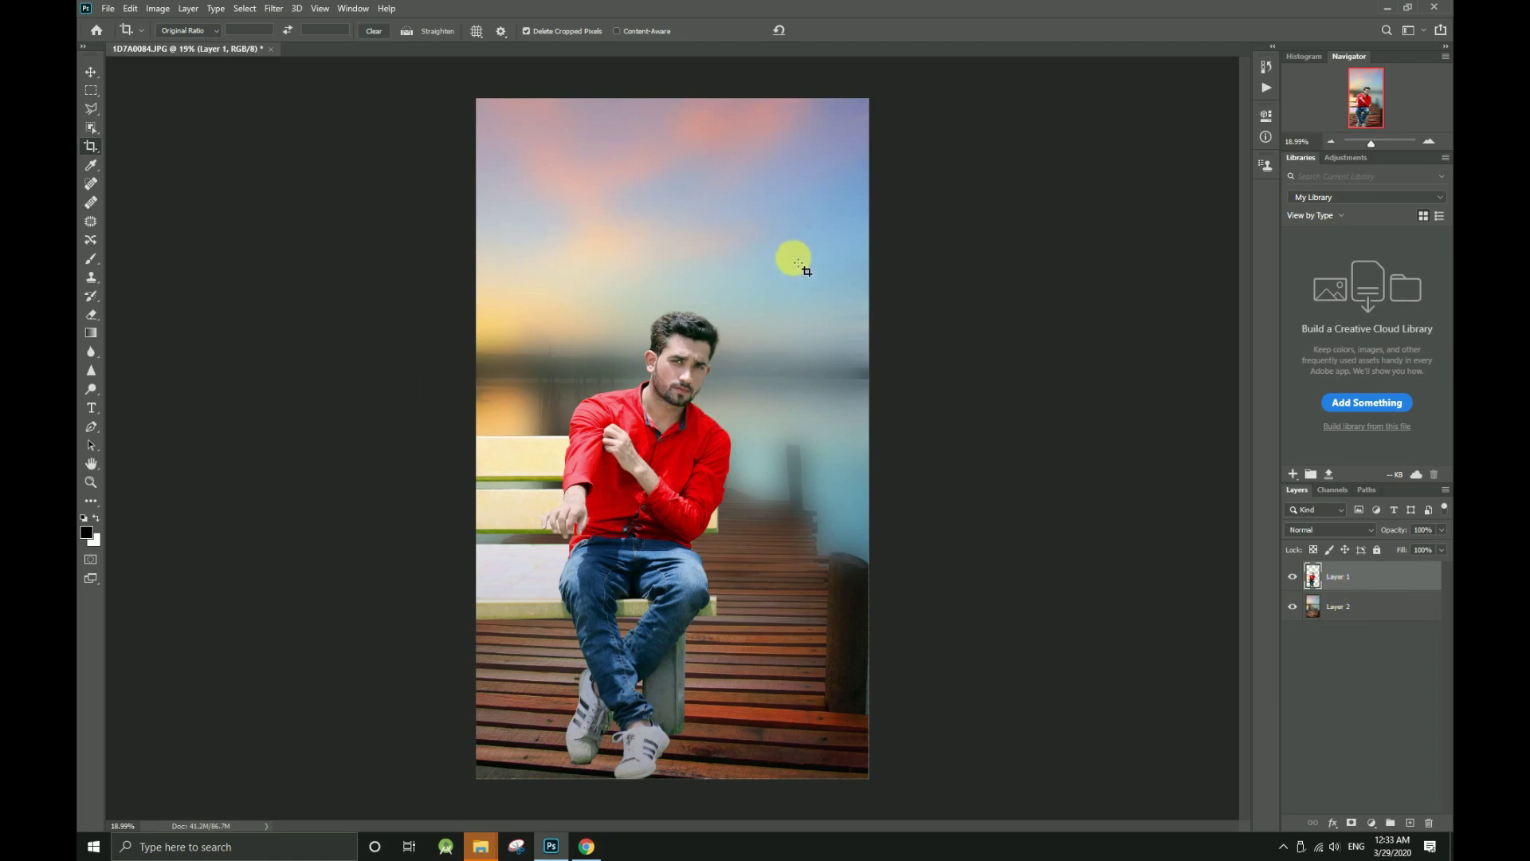
- Browse the image files in the png mixs folder for an element to open
{"action": "left_click", "coordinate": [110, 9]}
{"action": "left_click", "coordinate": [150, 37]}
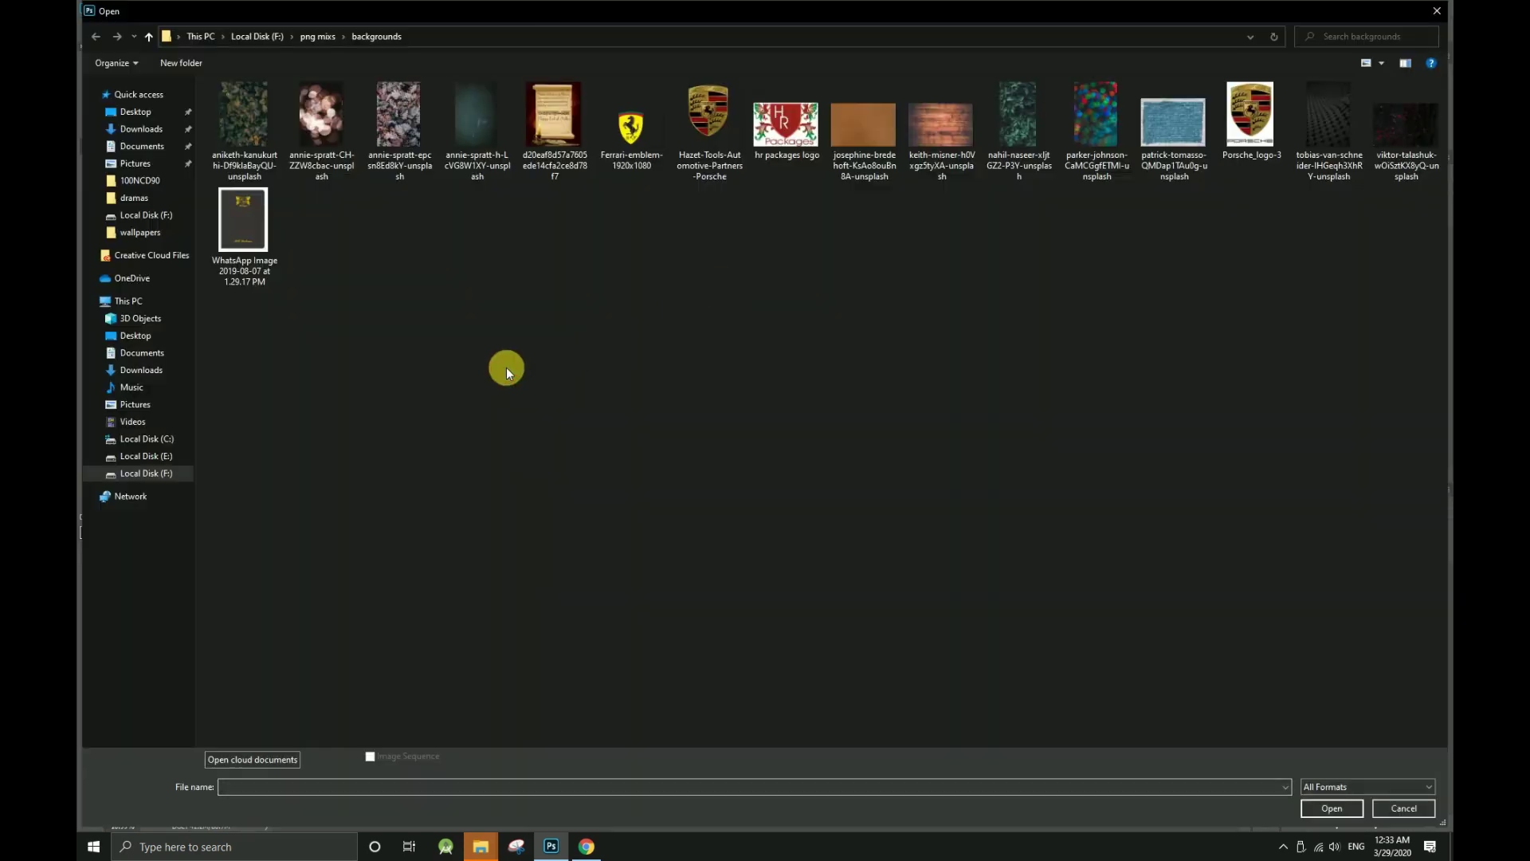
{"action": "left_click", "coordinate": [148, 36]}
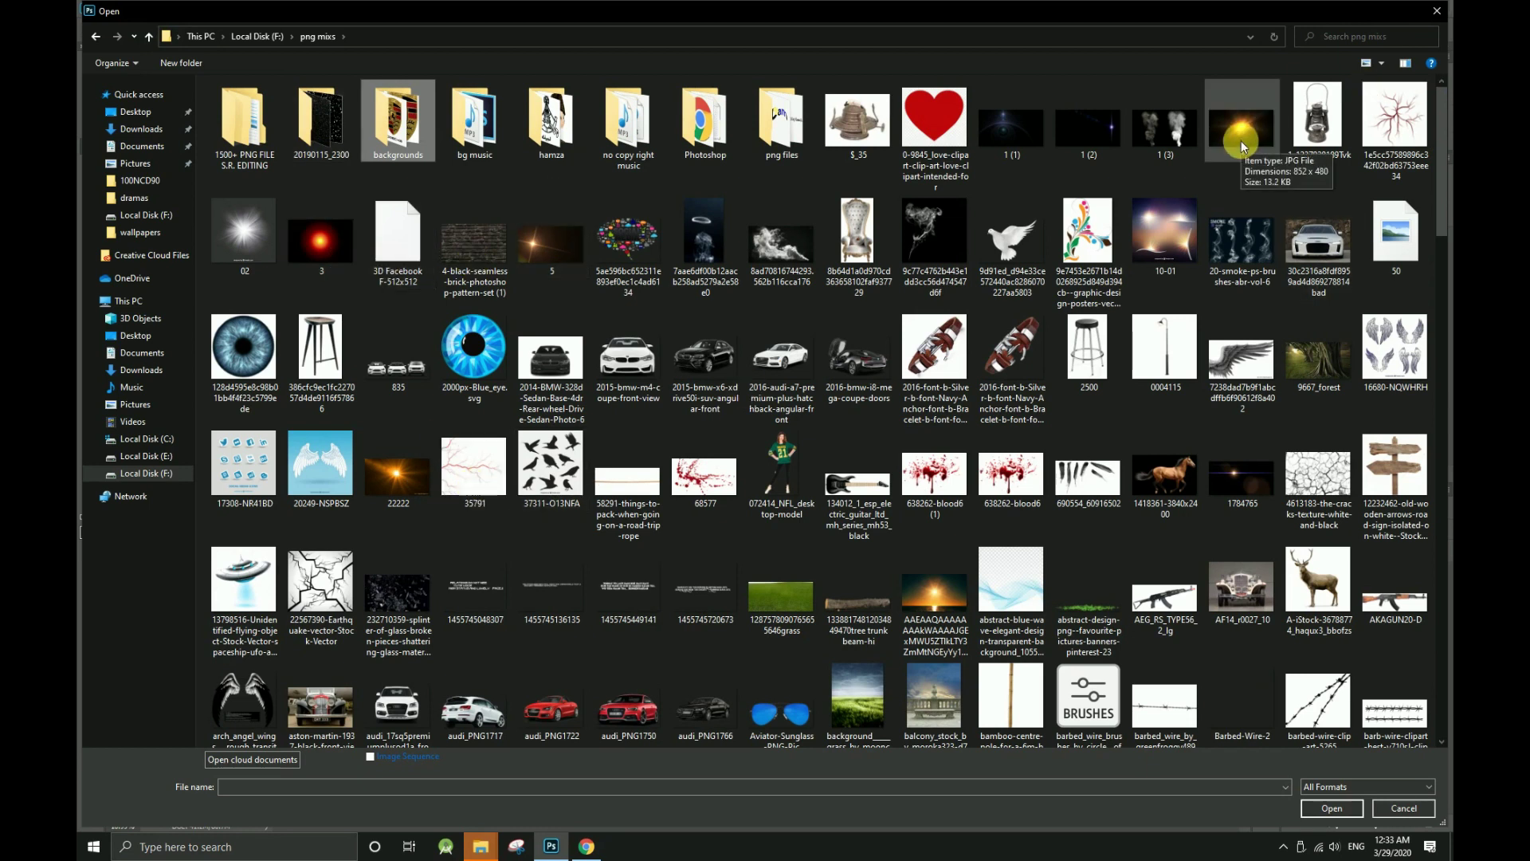
{"action": "scroll", "coordinate": [1240, 140], "scroll_direction": "down", "scroll_amount": 5}
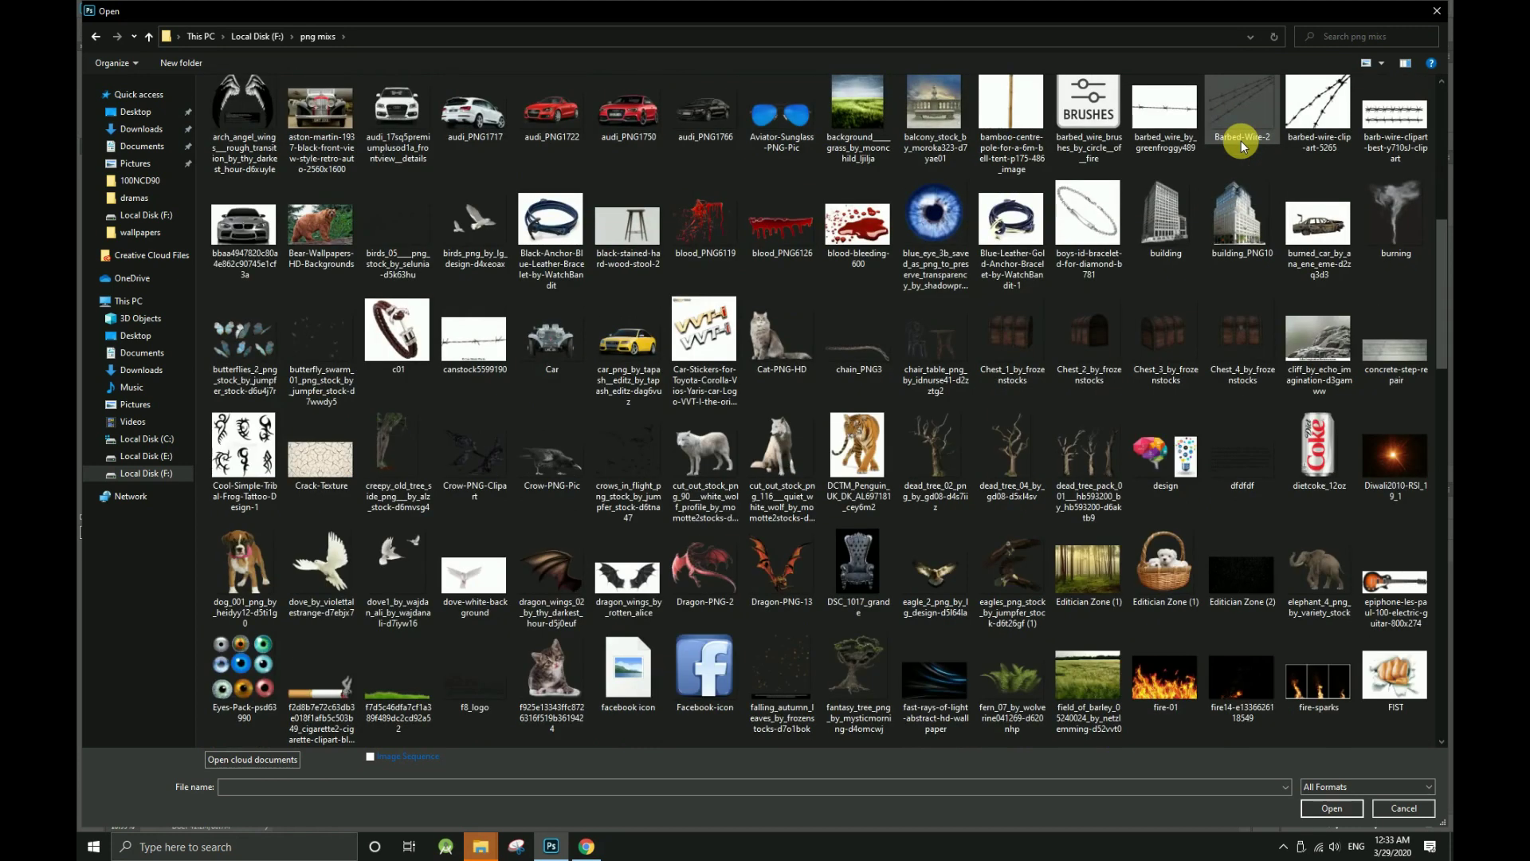
{"action": "scroll", "coordinate": [1243, 142], "scroll_direction": "down", "scroll_amount": 4}
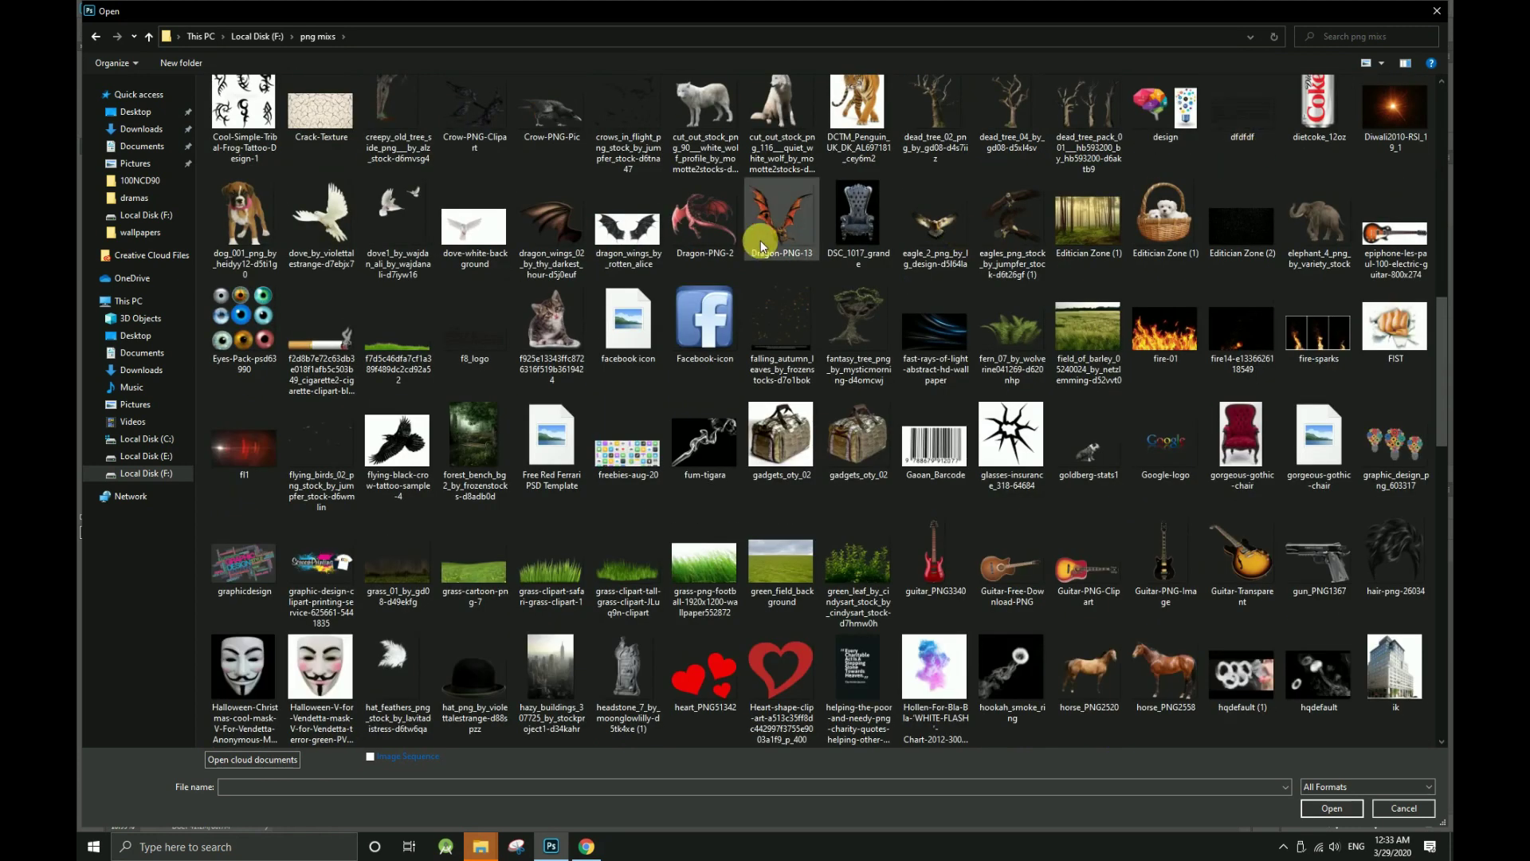
{"action": "scroll", "coordinate": [763, 239], "scroll_direction": "down", "scroll_amount": 2}
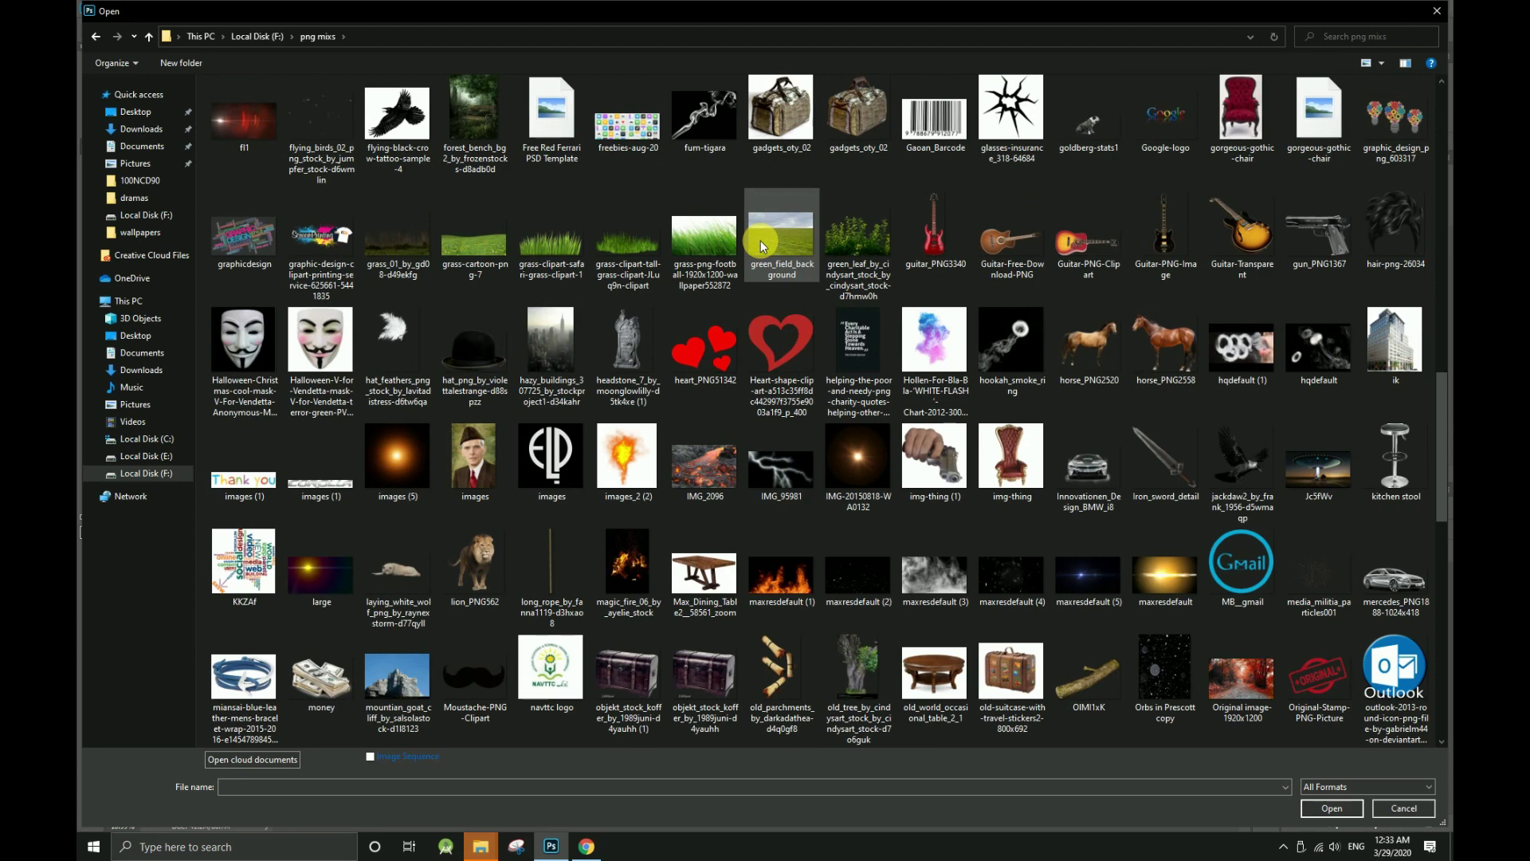
{"action": "scroll", "coordinate": [760, 241], "scroll_direction": "down", "scroll_amount": 3}
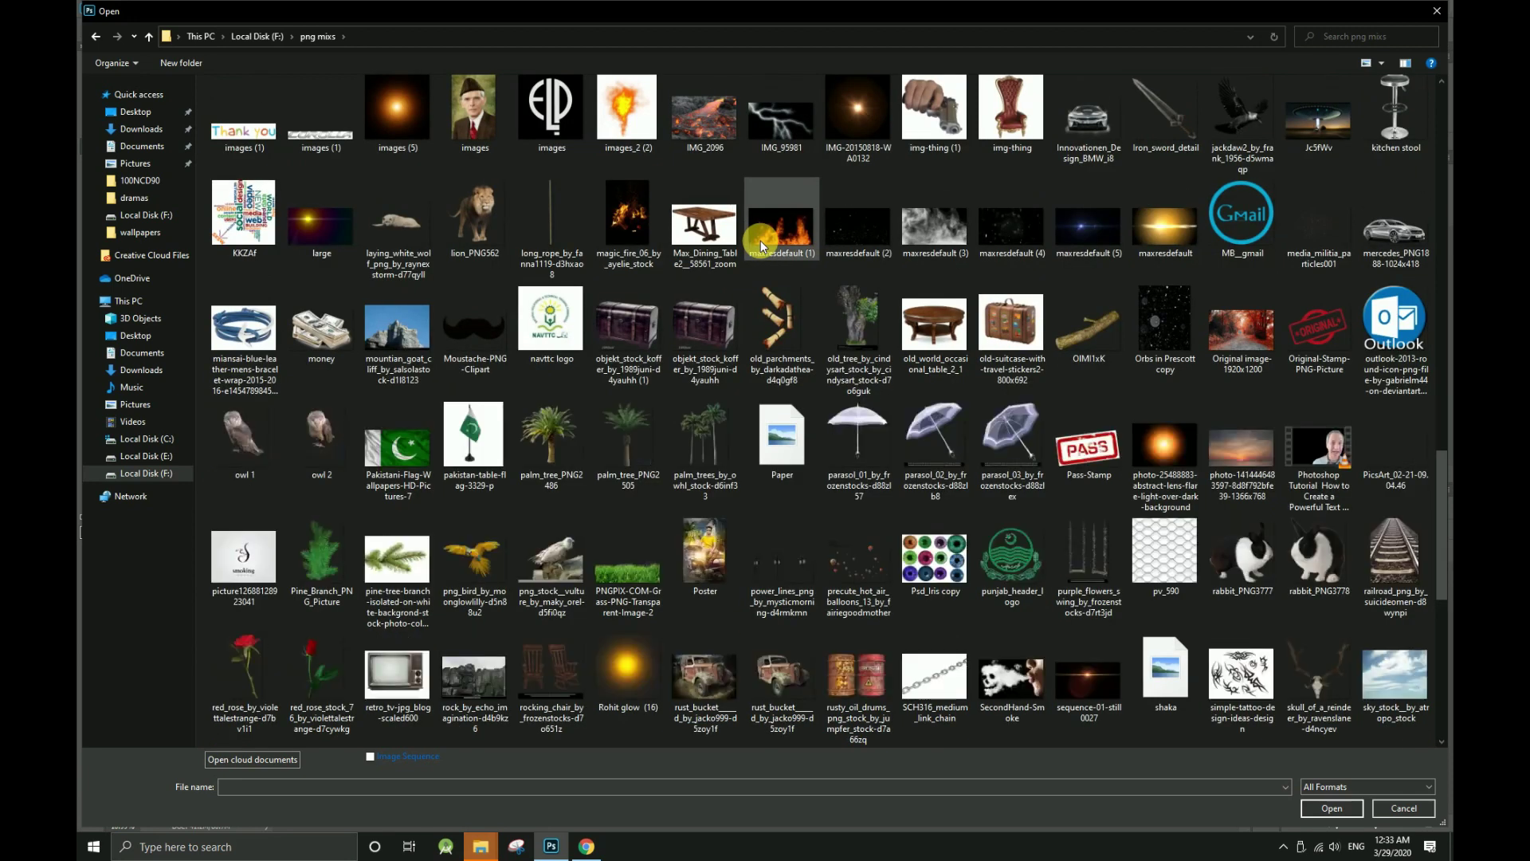
{"action": "scroll", "coordinate": [760, 240], "scroll_direction": "down", "scroll_amount": 3}
{"action": "scroll", "coordinate": [760, 241], "scroll_direction": "down", "scroll_amount": 2}
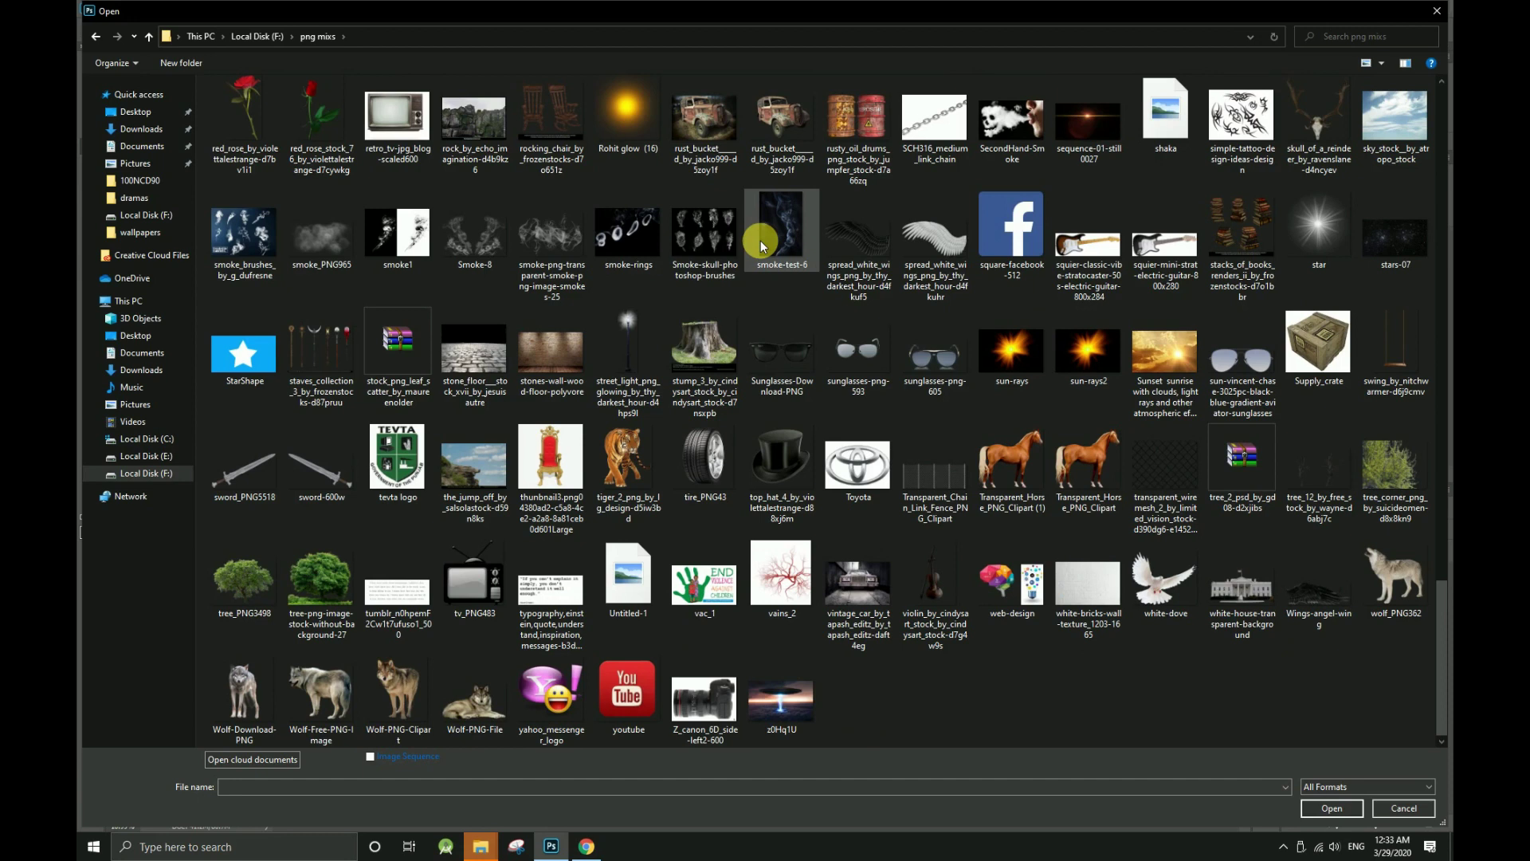
{"action": "scroll", "coordinate": [760, 241], "scroll_direction": "up", "scroll_amount": 15}
{"action": "scroll", "coordinate": [410, 215], "scroll_direction": "up", "scroll_amount": 5}
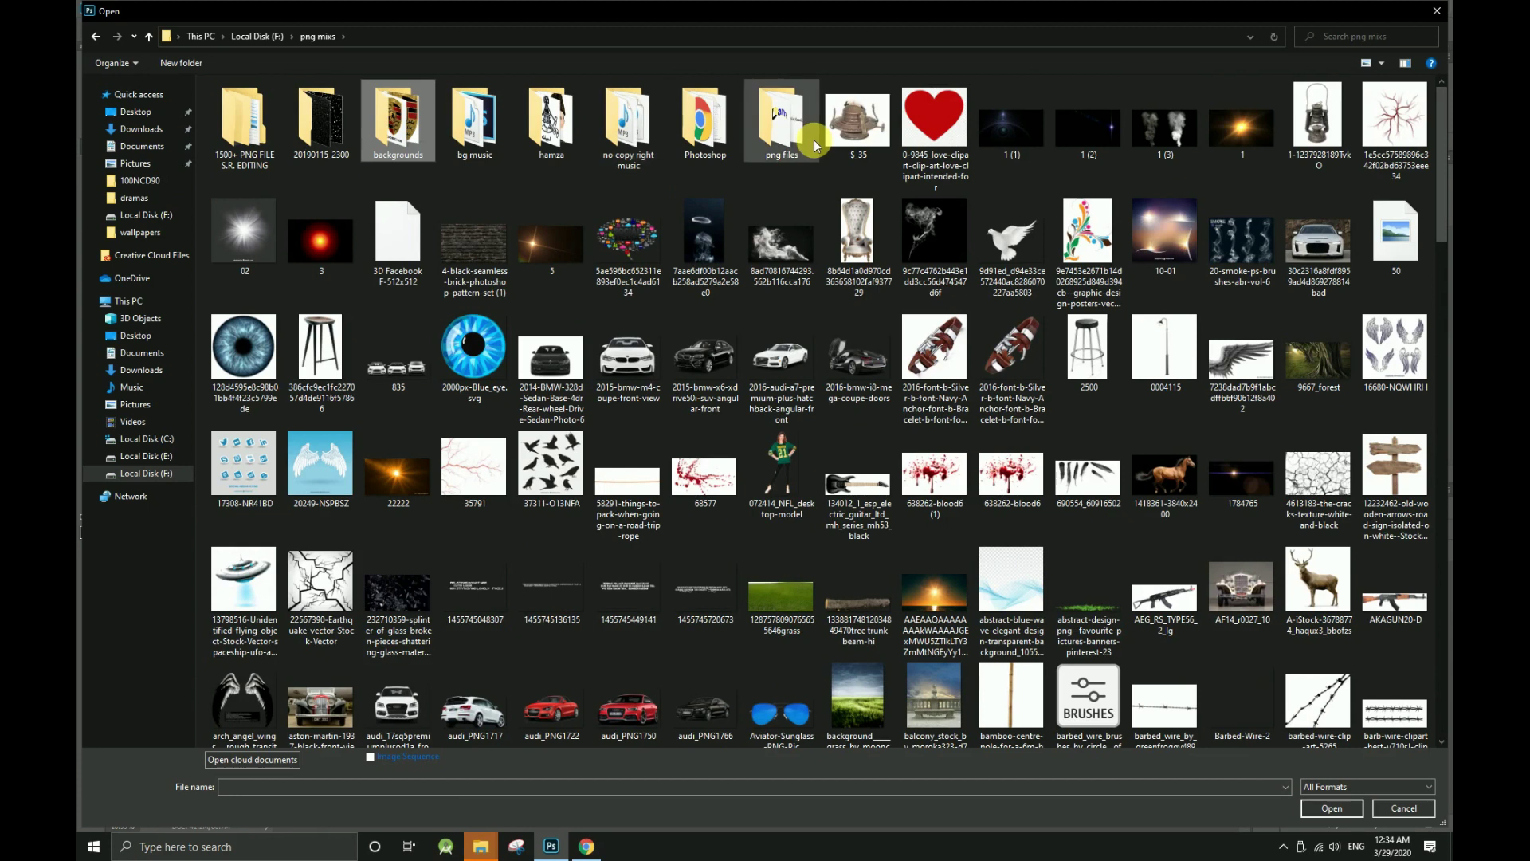
- Find and open the "unnamed" text image in the quotations folder on Local Disk (F:)
{"action": "key", "text": "BackSpace"}
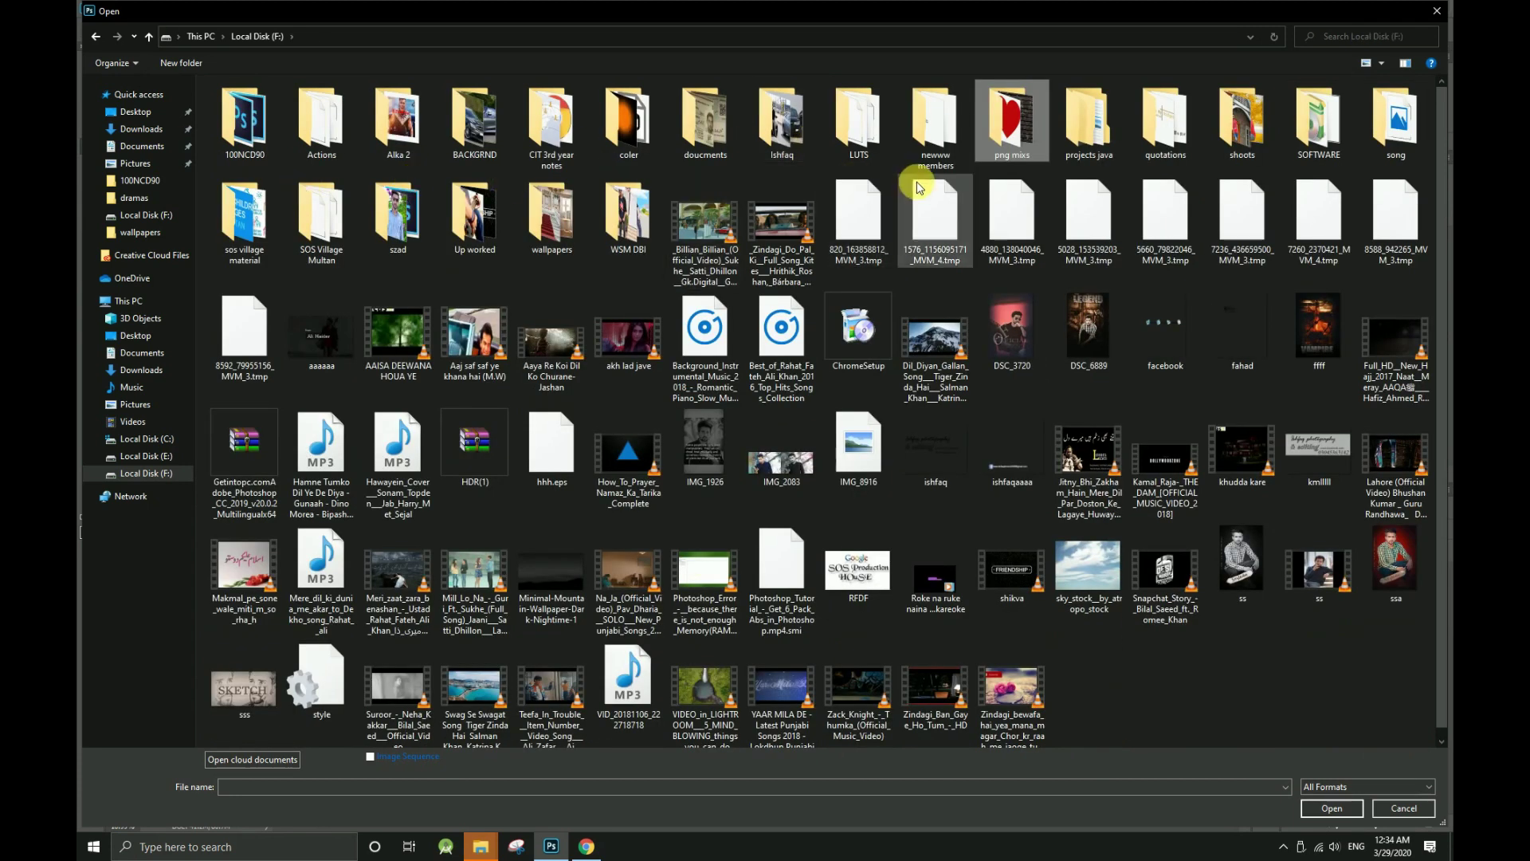
{"action": "double_click", "coordinate": [1164, 121]}
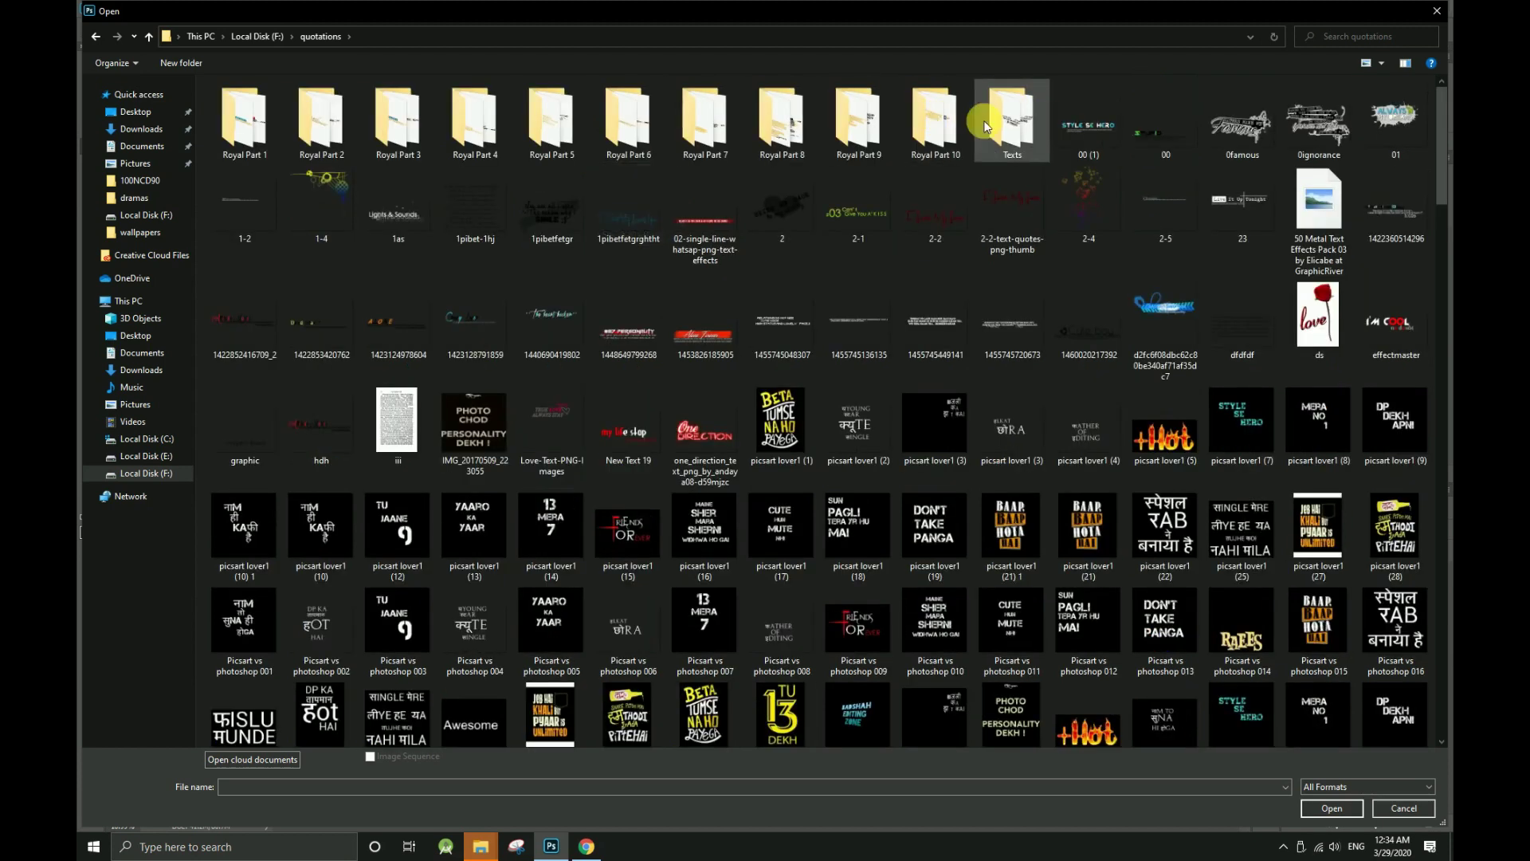
{"action": "scroll", "coordinate": [985, 125], "scroll_direction": "down", "scroll_amount": 5}
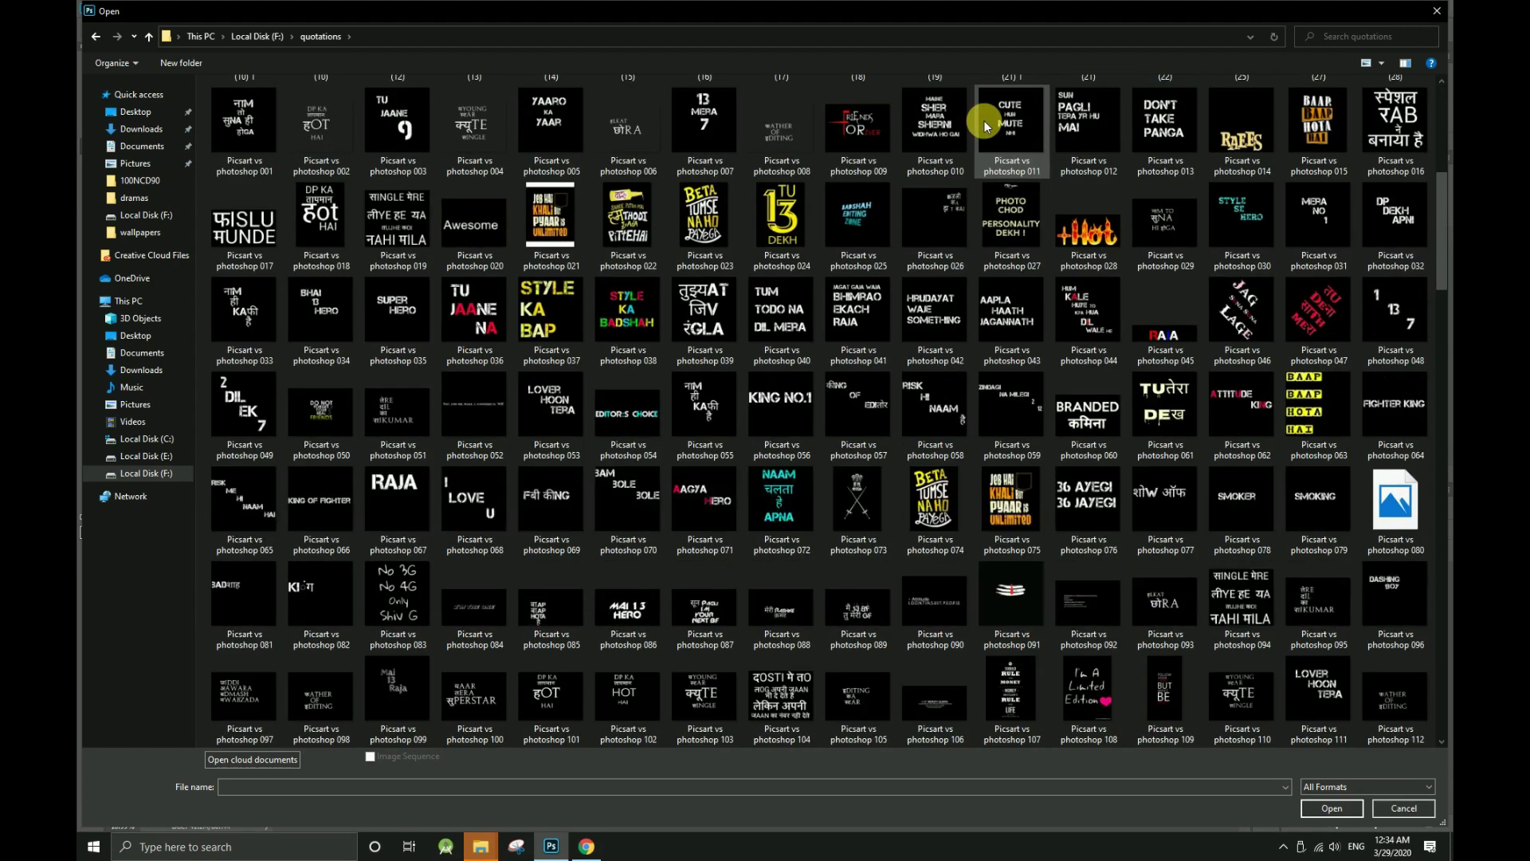
{"action": "scroll", "coordinate": [983, 121], "scroll_direction": "down", "scroll_amount": 4}
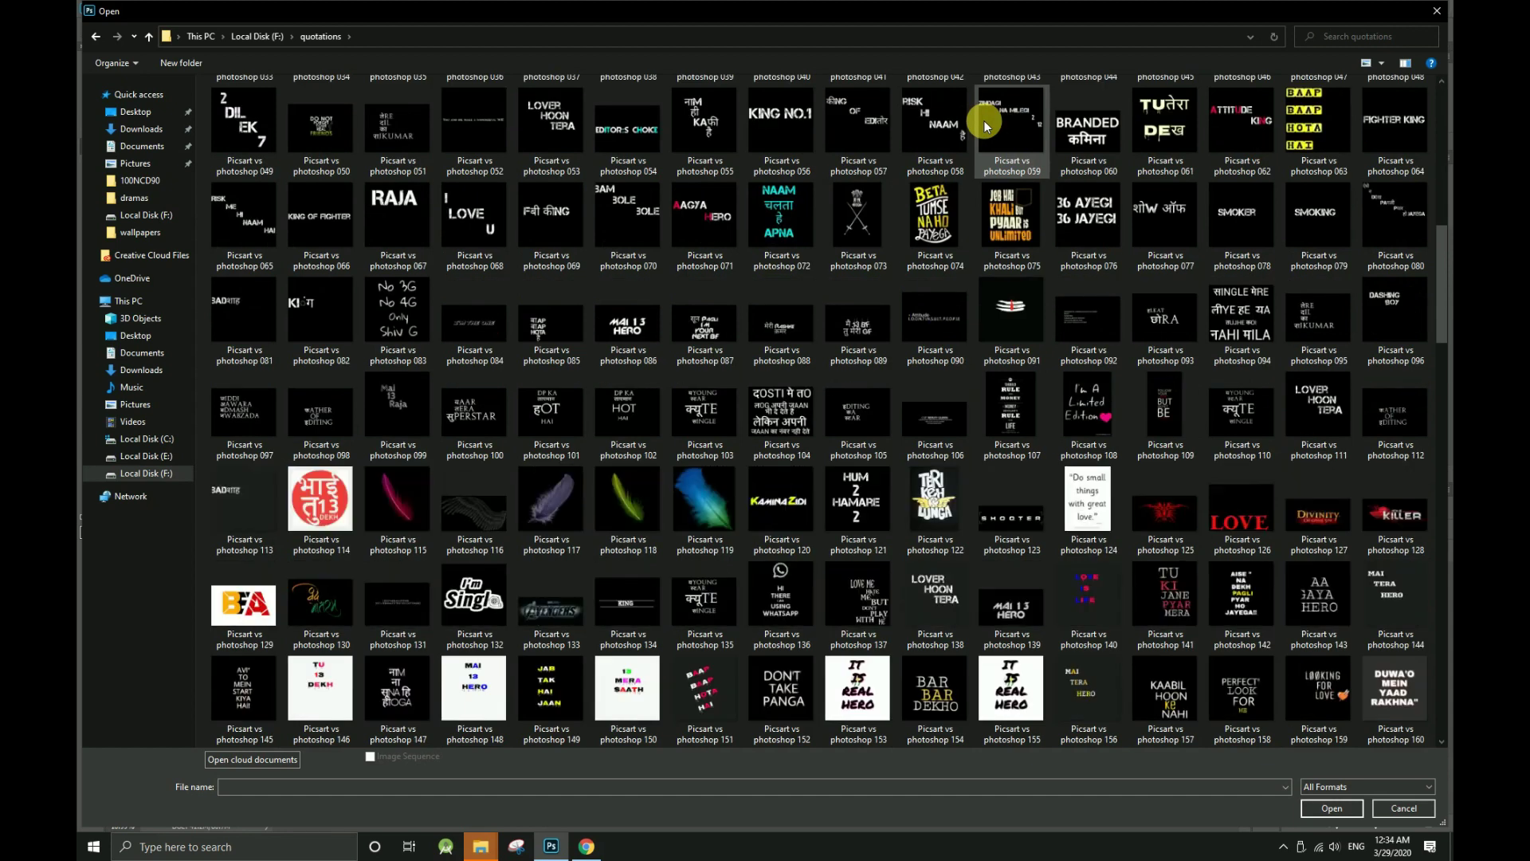
{"action": "scroll", "coordinate": [983, 121], "scroll_direction": "down", "scroll_amount": 4}
{"action": "scroll", "coordinate": [985, 125], "scroll_direction": "down", "scroll_amount": 4}
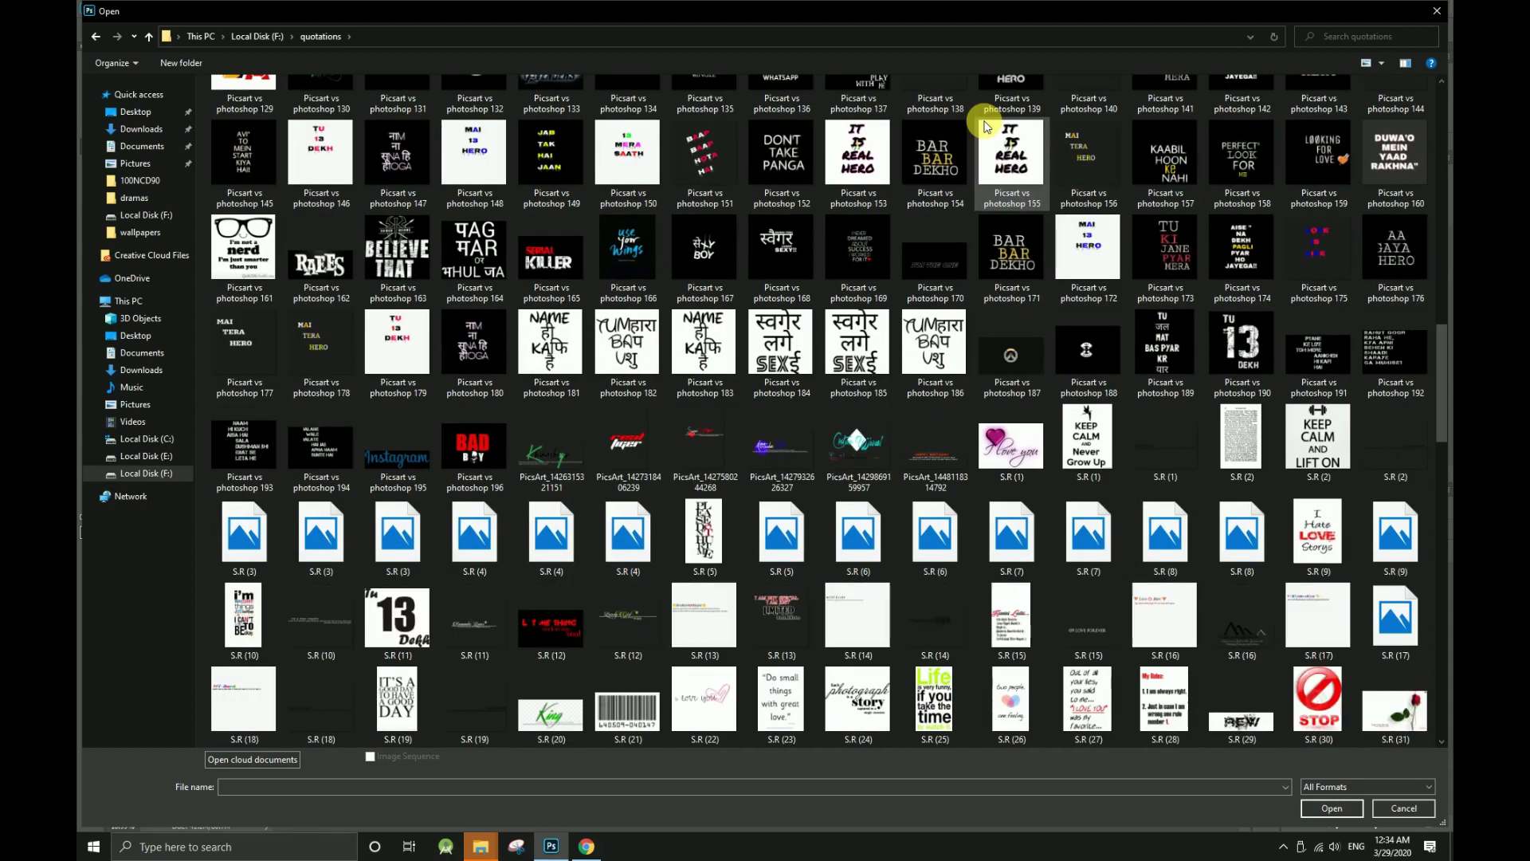
{"action": "scroll", "coordinate": [985, 125], "scroll_direction": "down", "scroll_amount": 2}
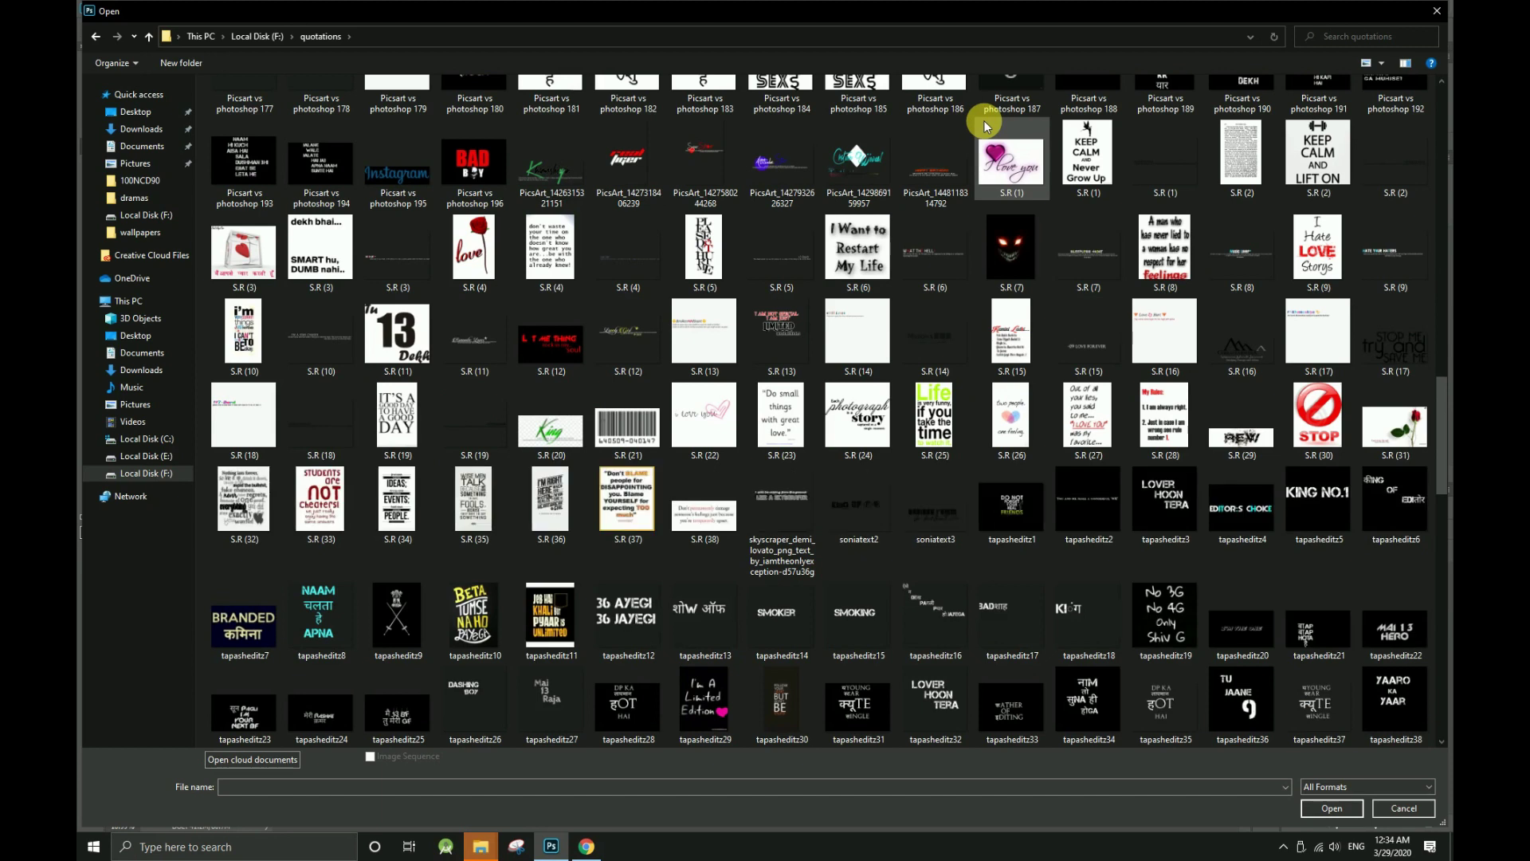
{"action": "scroll", "coordinate": [985, 125], "scroll_direction": "down", "scroll_amount": 6}
{"action": "scroll", "coordinate": [984, 121], "scroll_direction": "down", "scroll_amount": 3}
{"action": "scroll", "coordinate": [983, 121], "scroll_direction": "down", "scroll_amount": 6}
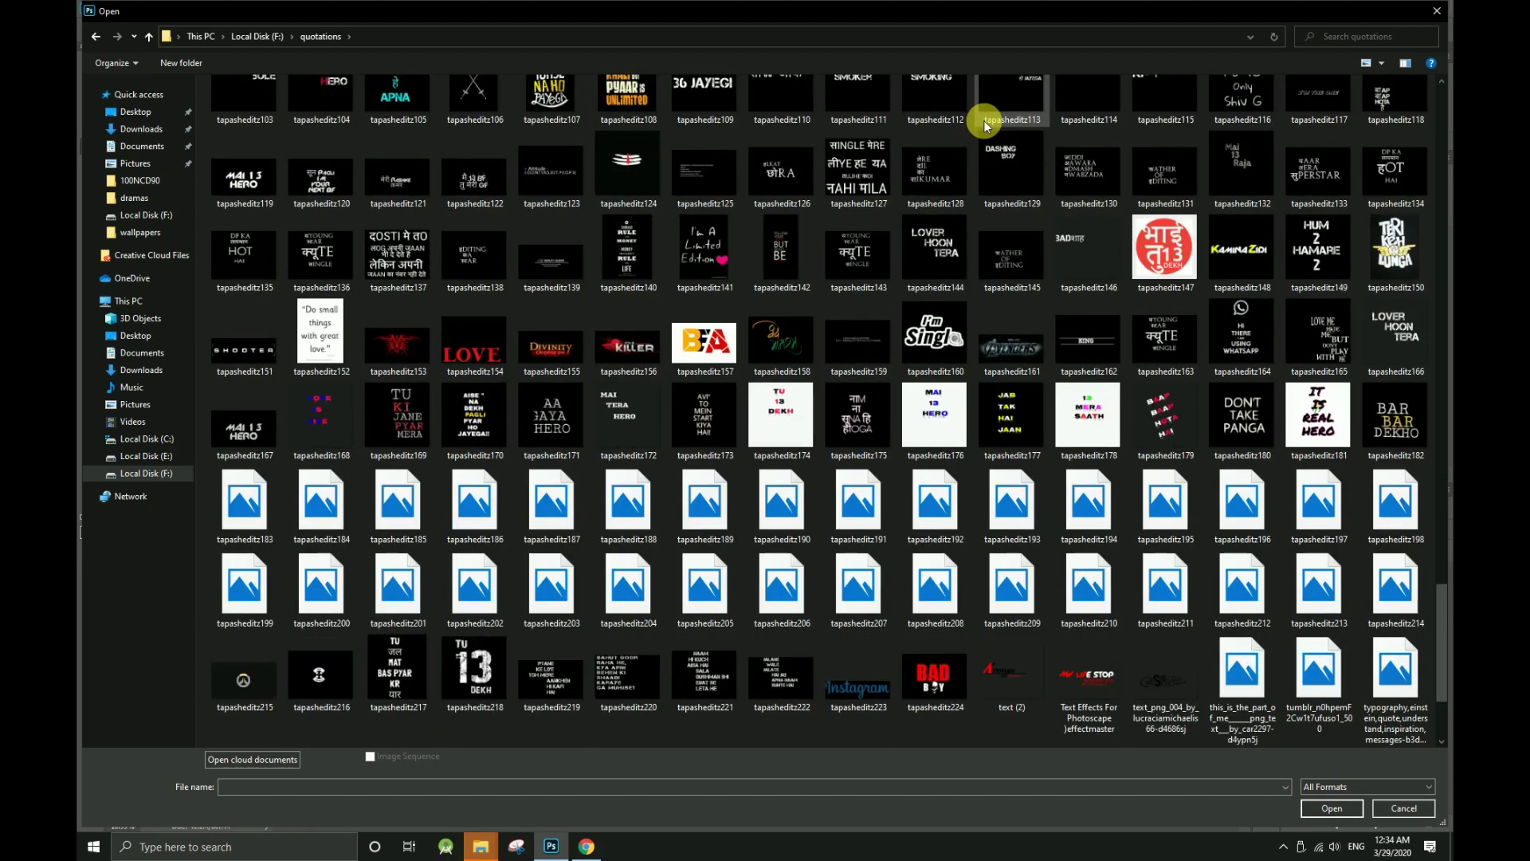
{"action": "scroll", "coordinate": [983, 121], "scroll_direction": "down", "scroll_amount": 2}
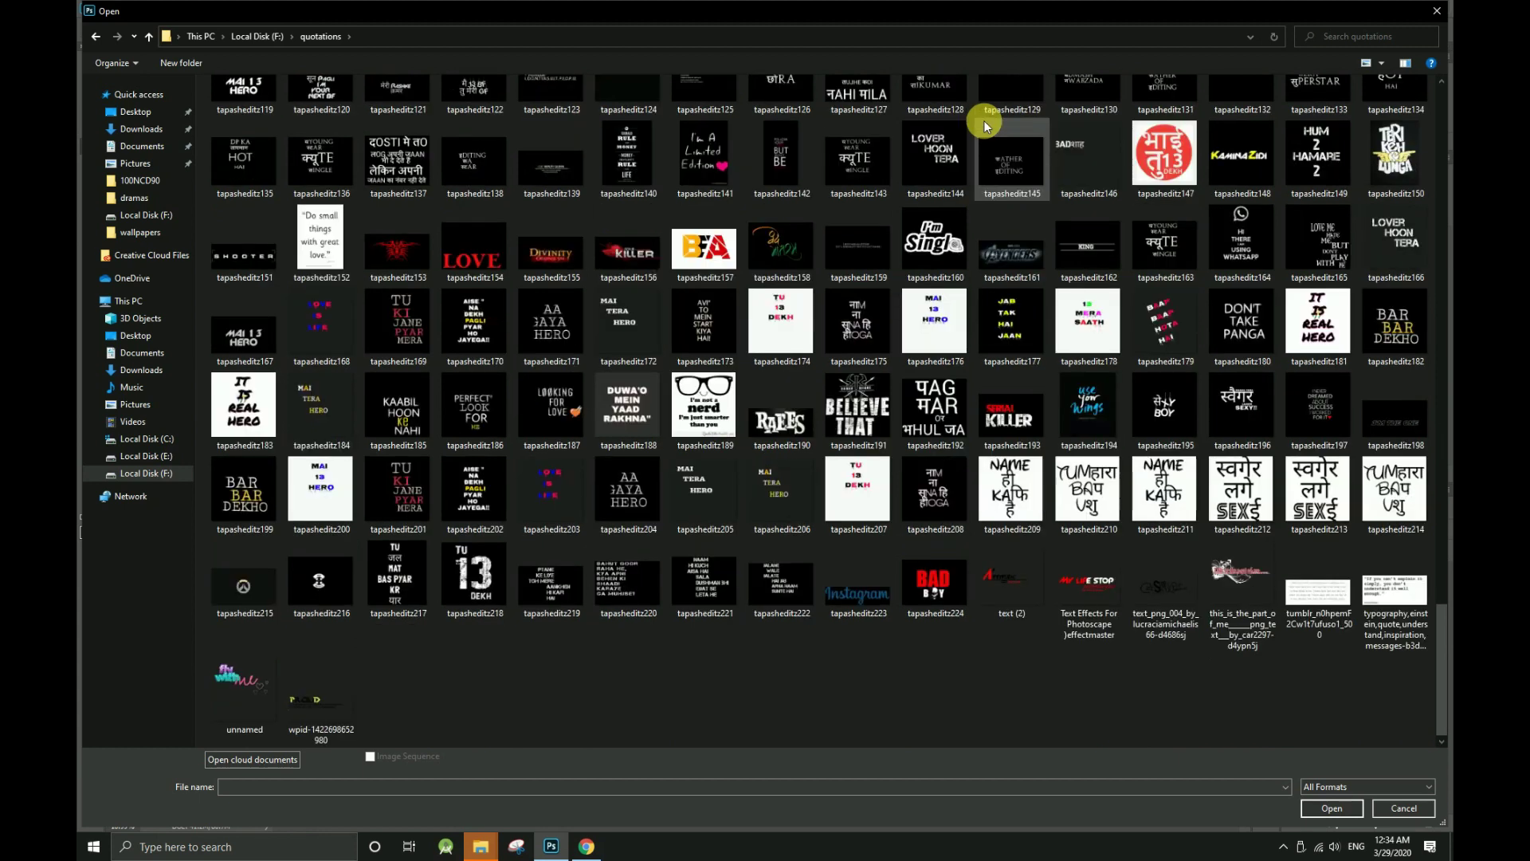
{"action": "double_click", "coordinate": [219, 663]}
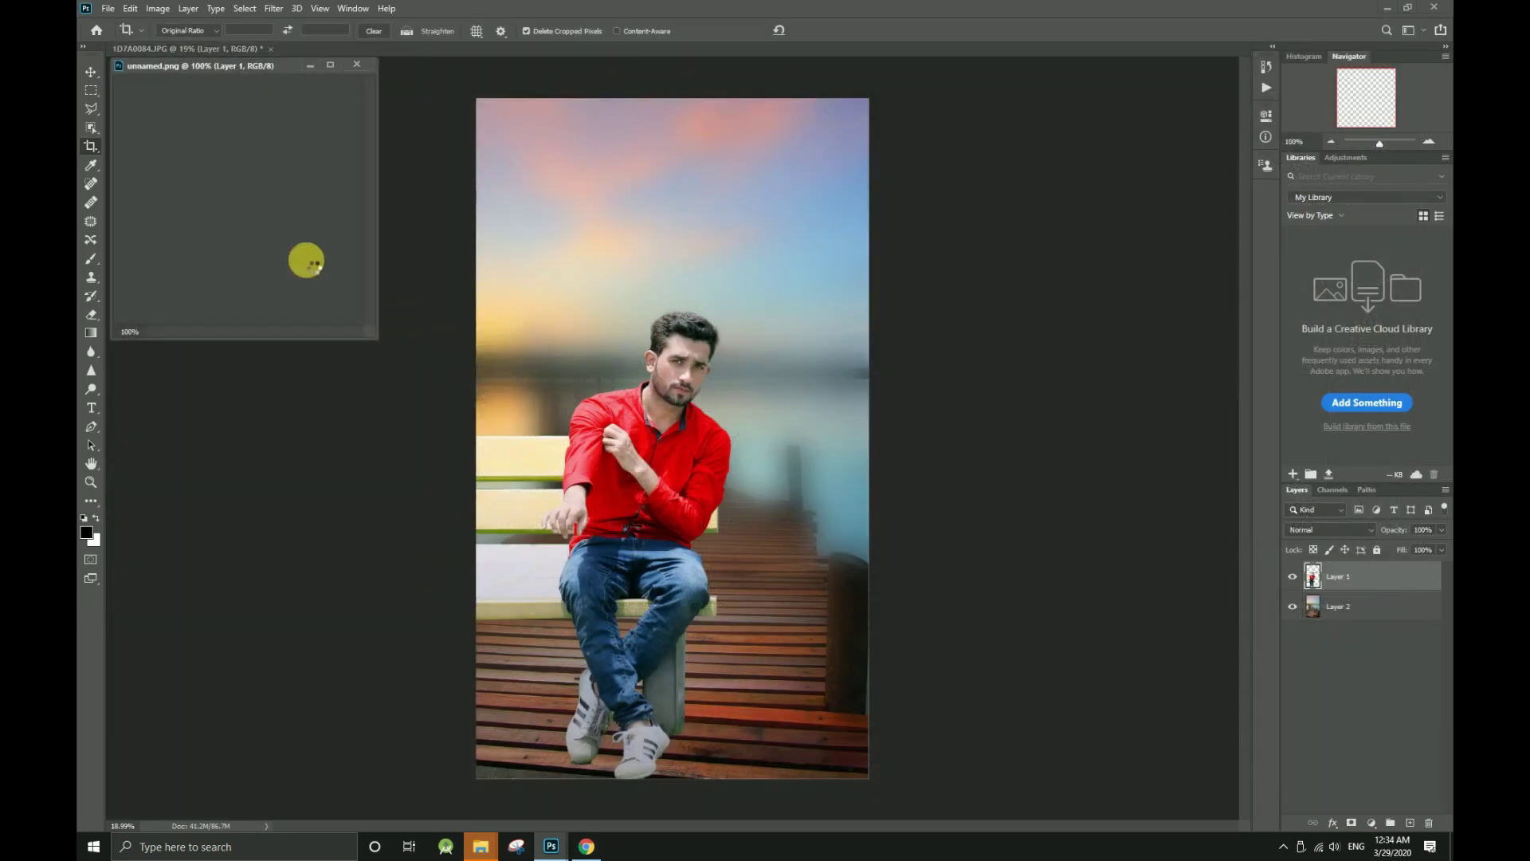
- Copy the "fly with me" artwork into the portrait document and close unnamed.png
{"action": "left_click", "coordinate": [83, 74]}
{"action": "left_click_drag", "start_coordinate": [167, 128], "coordinate": [553, 181]}
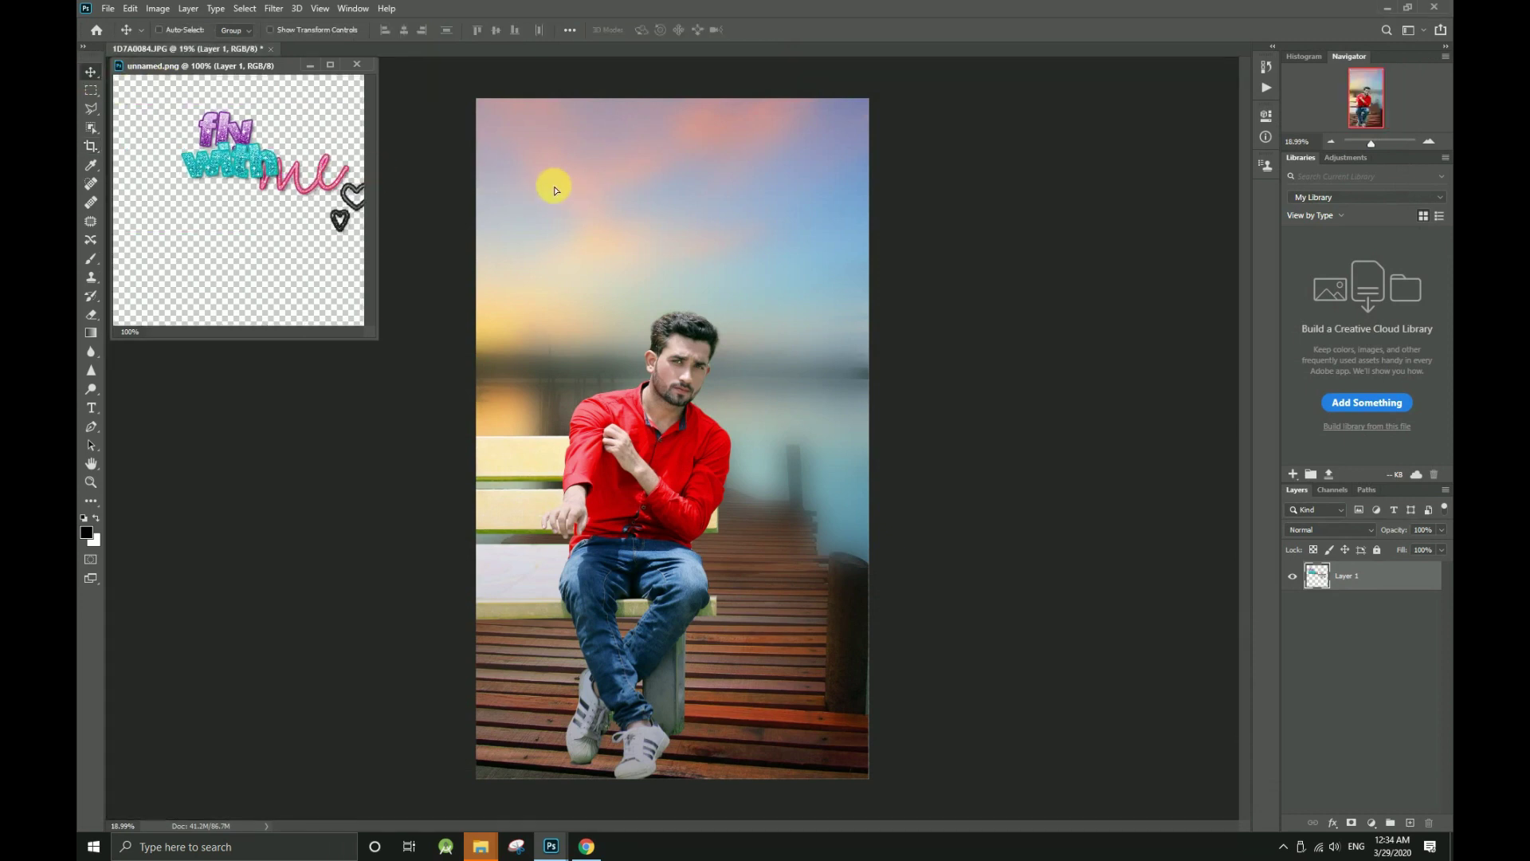
{"action": "left_click", "coordinate": [358, 66]}
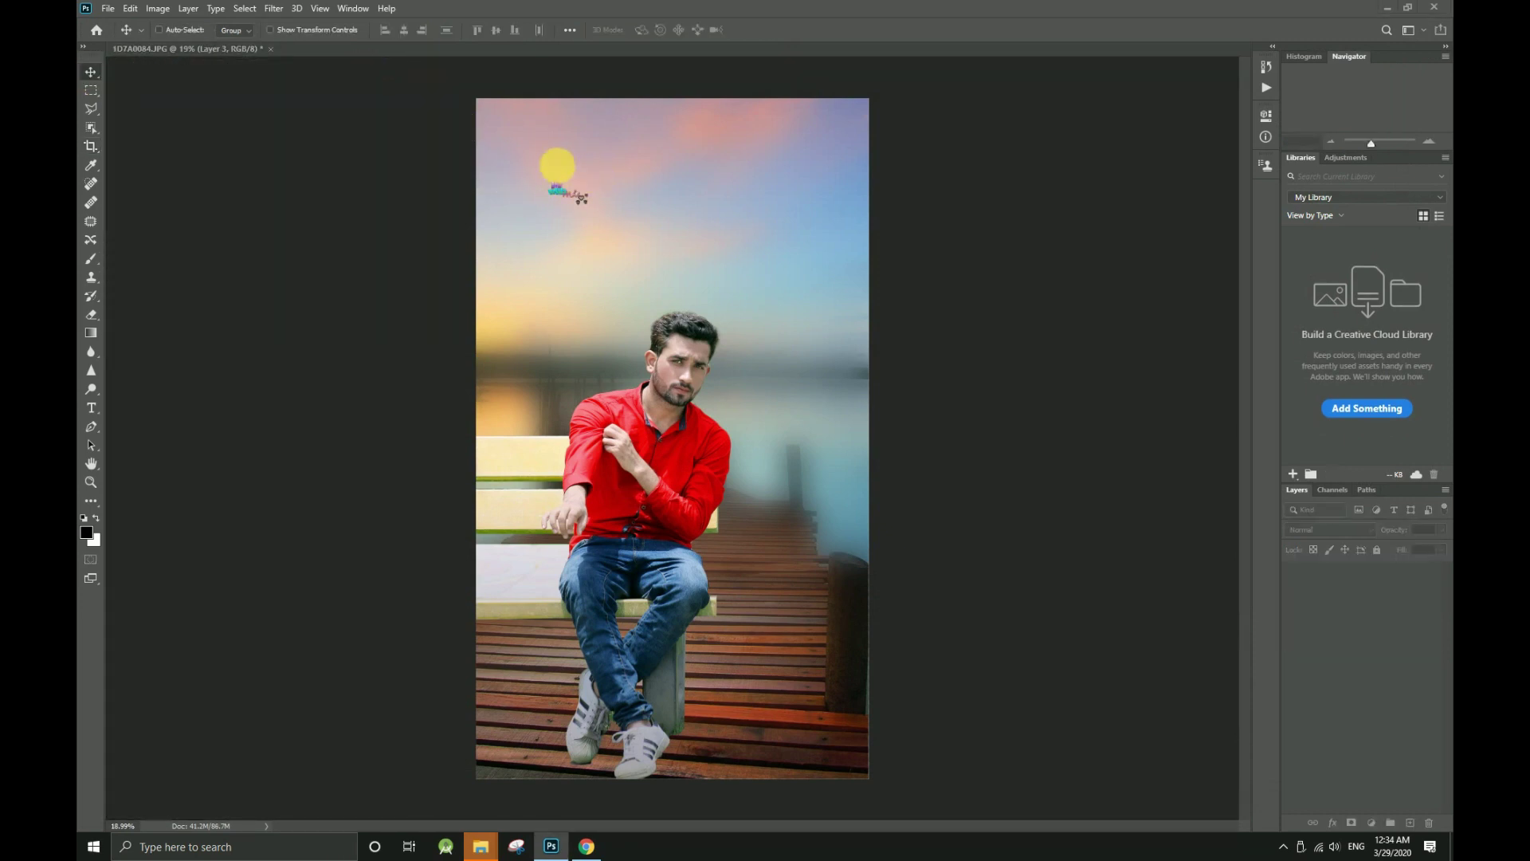
- Try the "fly with me" artwork enlarged to about 832% above the man's head, and delete its layer
{"action": "left_click_drag", "start_coordinate": [590, 204], "coordinate": [868, 431]}
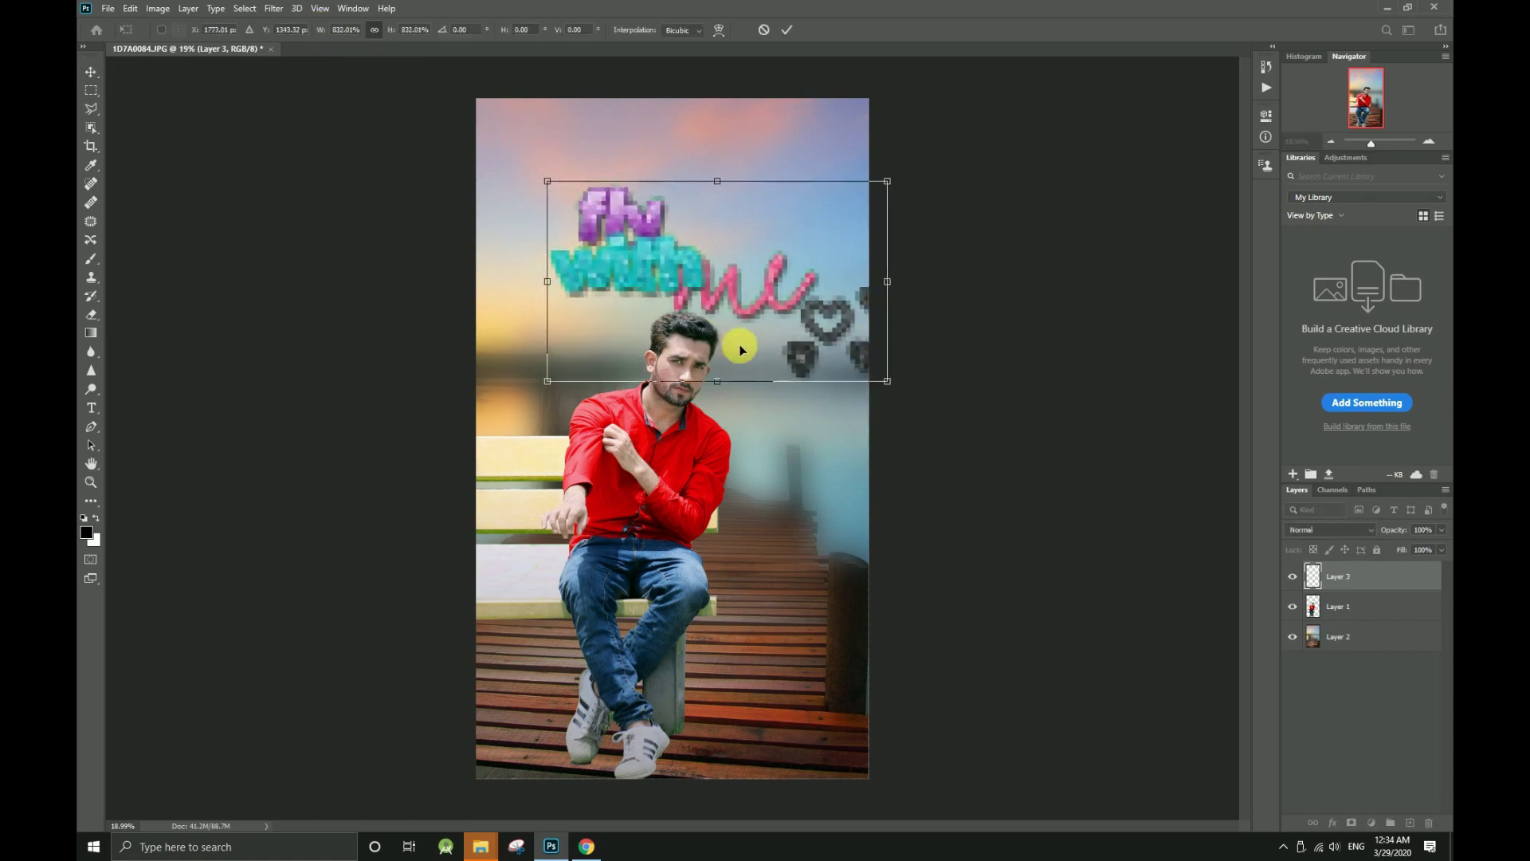
{"action": "key", "text": "Return"}
{"action": "left_click_drag", "start_coordinate": [803, 359], "coordinate": [738, 274]}
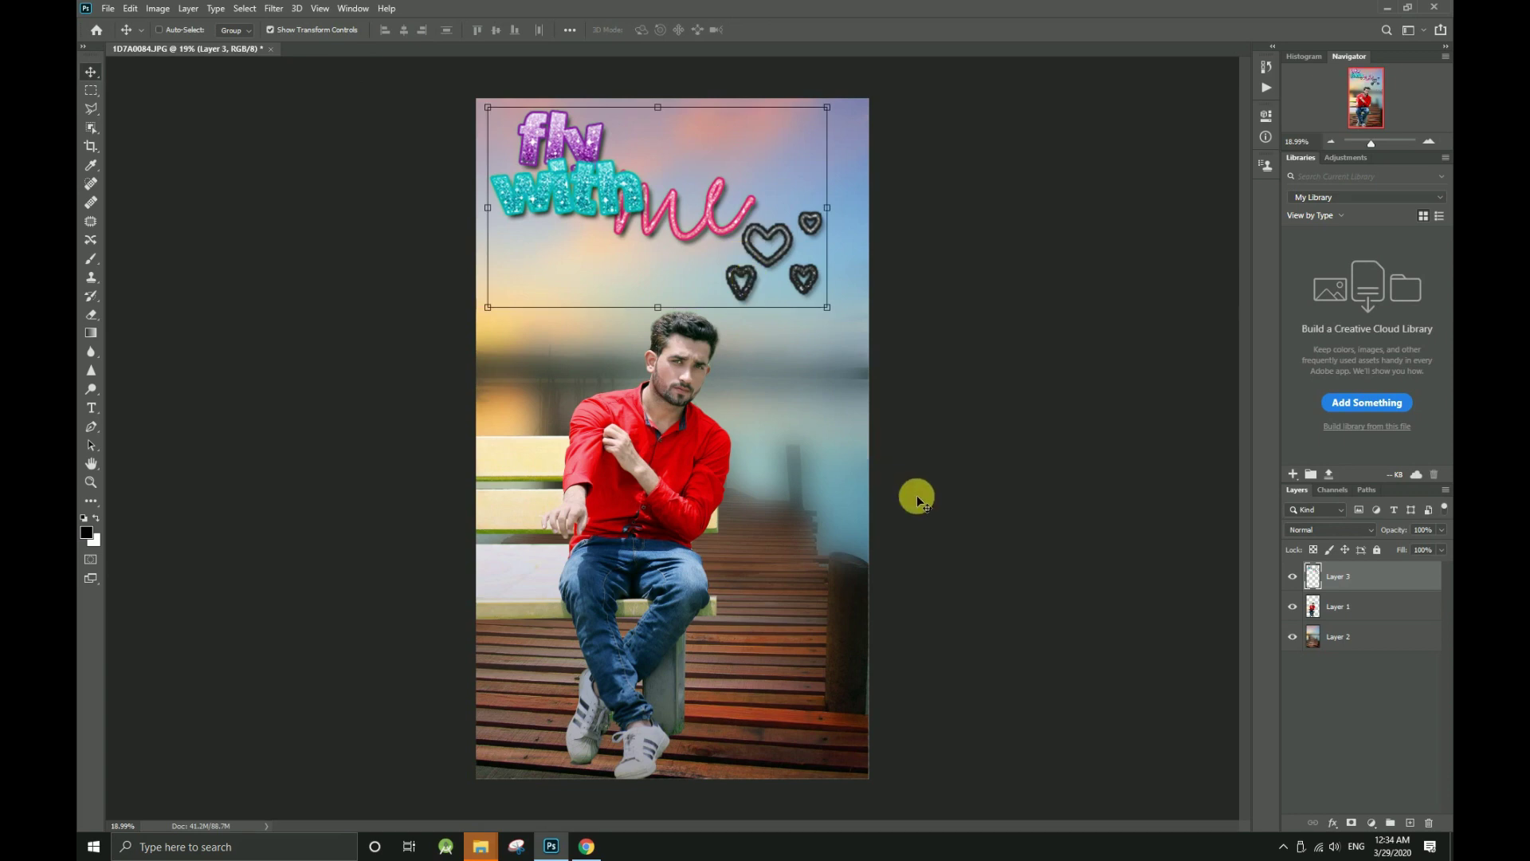
{"action": "key", "text": "Delete"}
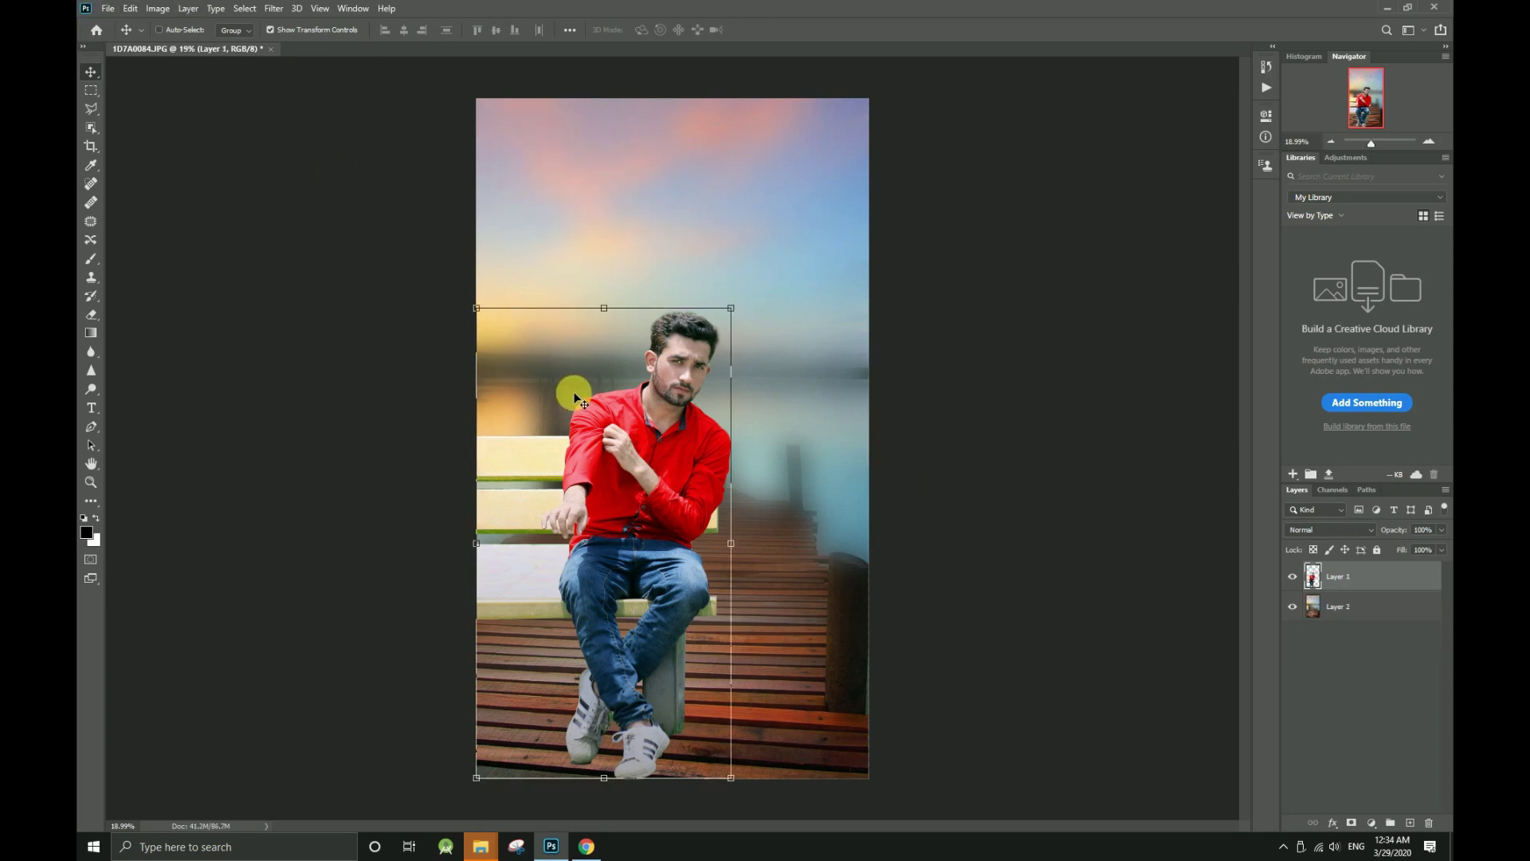
{"action": "left_click", "coordinate": [107, 8]}
{"action": "left_click", "coordinate": [121, 37]}
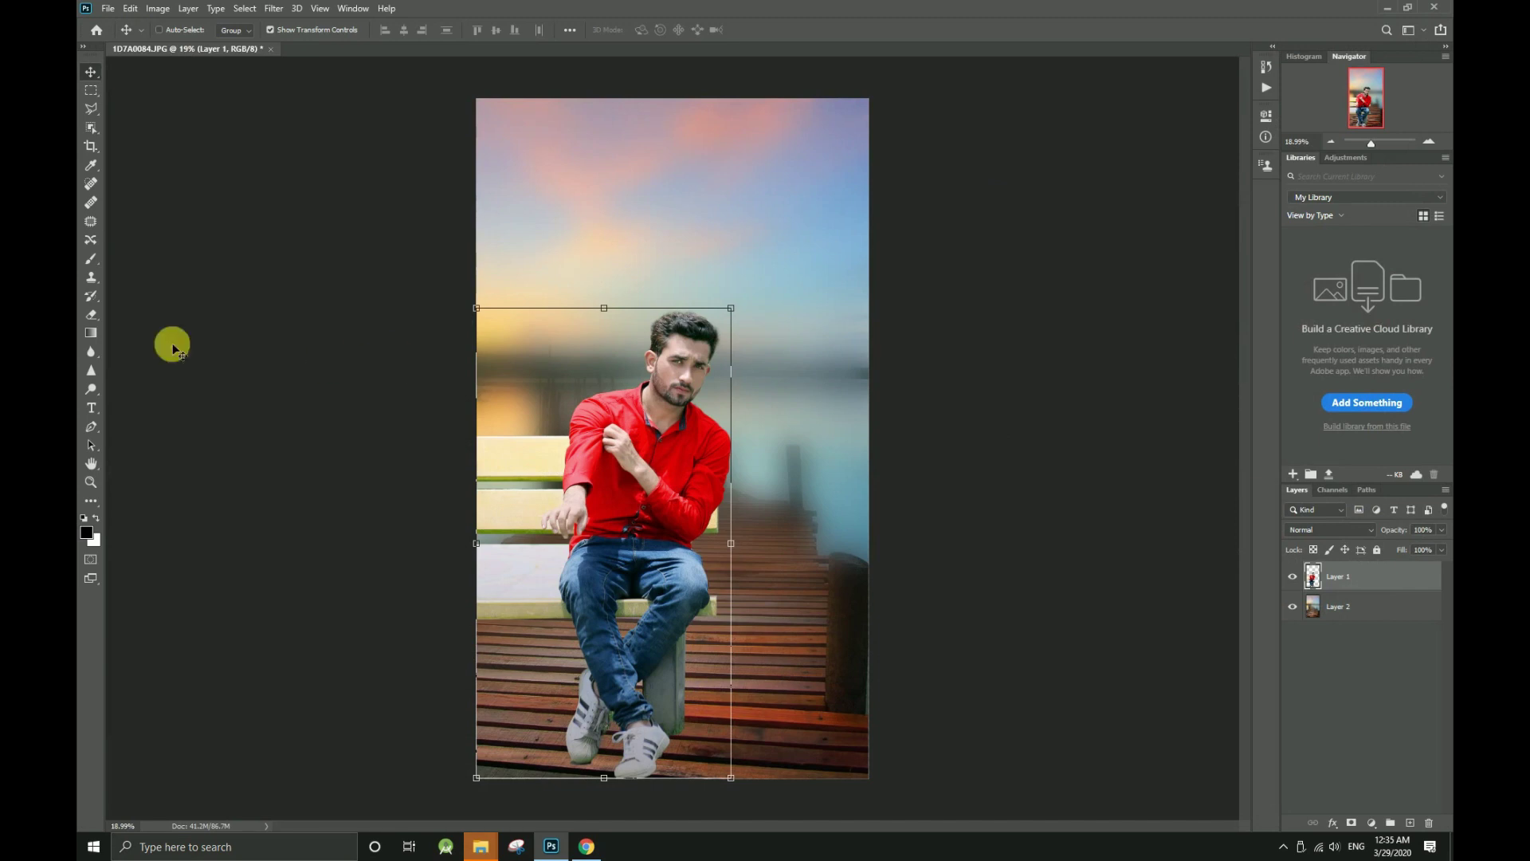
- Add a text layer reading "OFFICIAL" in the sky area using the Type tool
{"action": "left_click", "coordinate": [90, 407]}
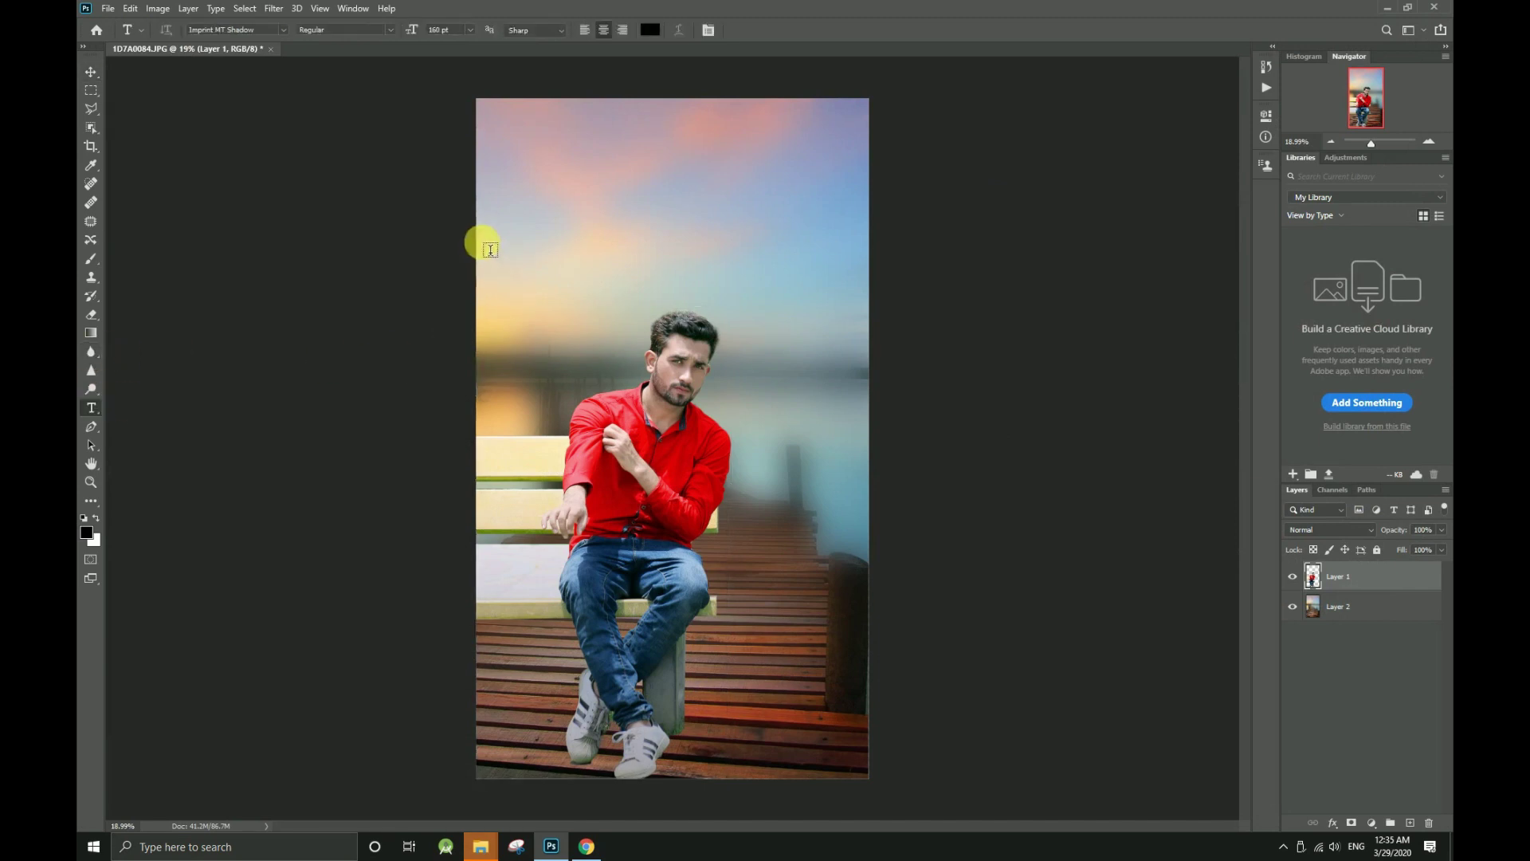
{"action": "left_click", "coordinate": [526, 212]}
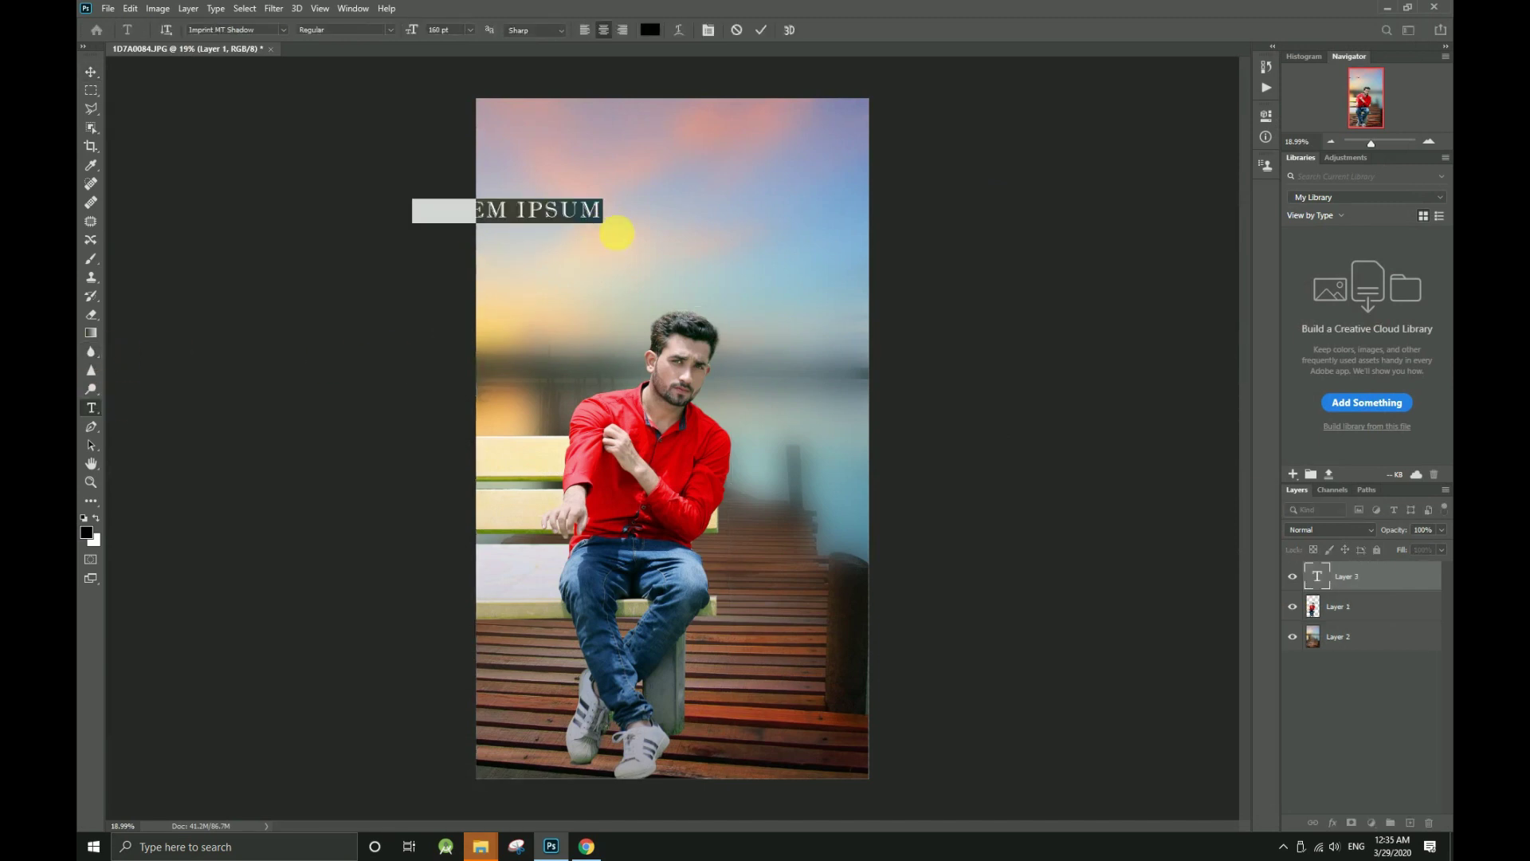
{"action": "type", "text": "O"}
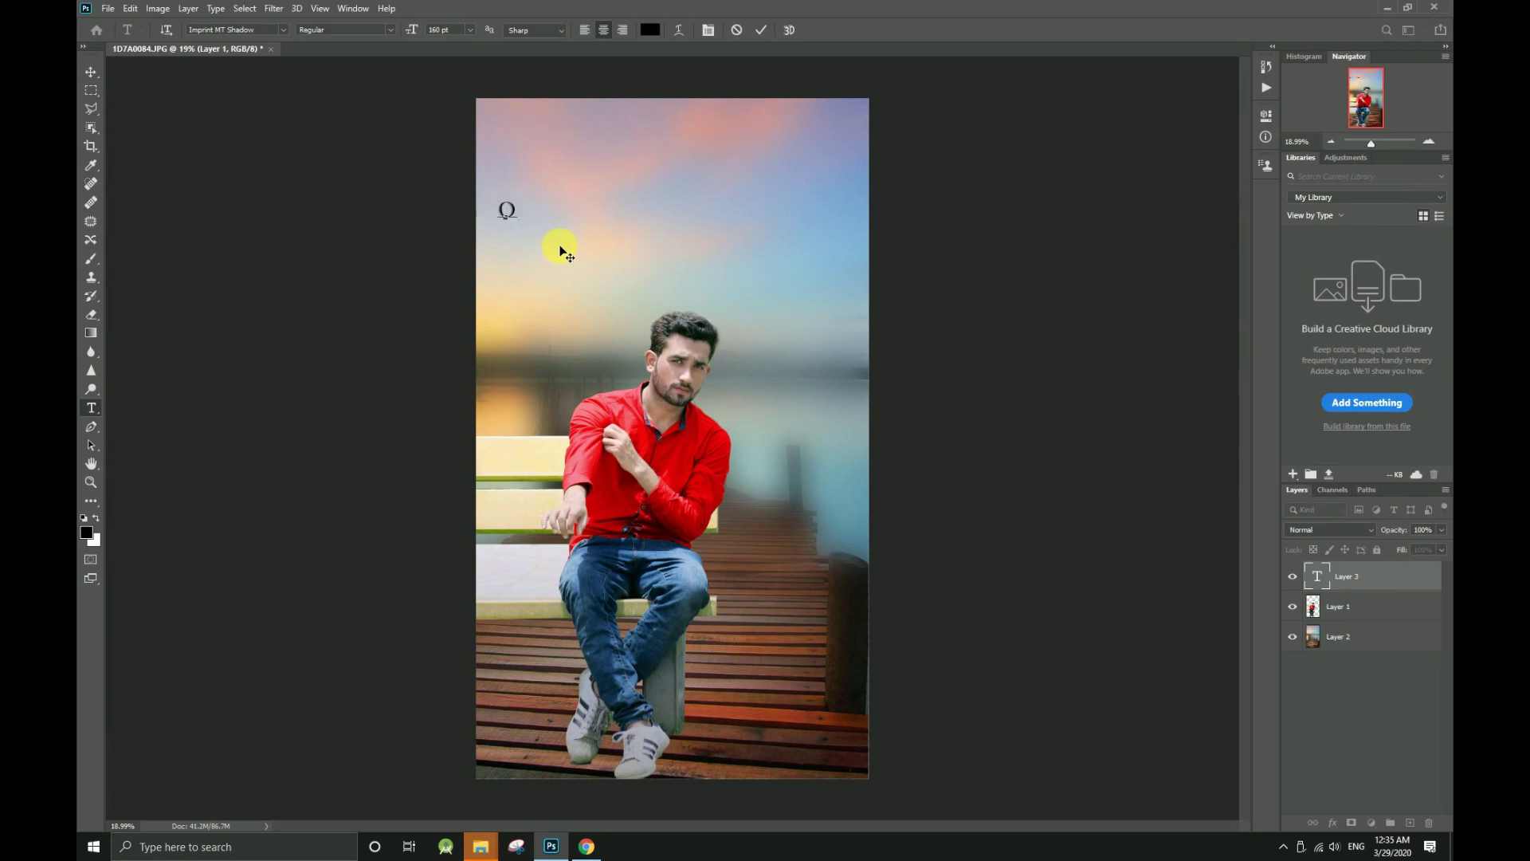
{"action": "type", "text": "FFICIAL"}
{"action": "left_click", "coordinate": [91, 71]}
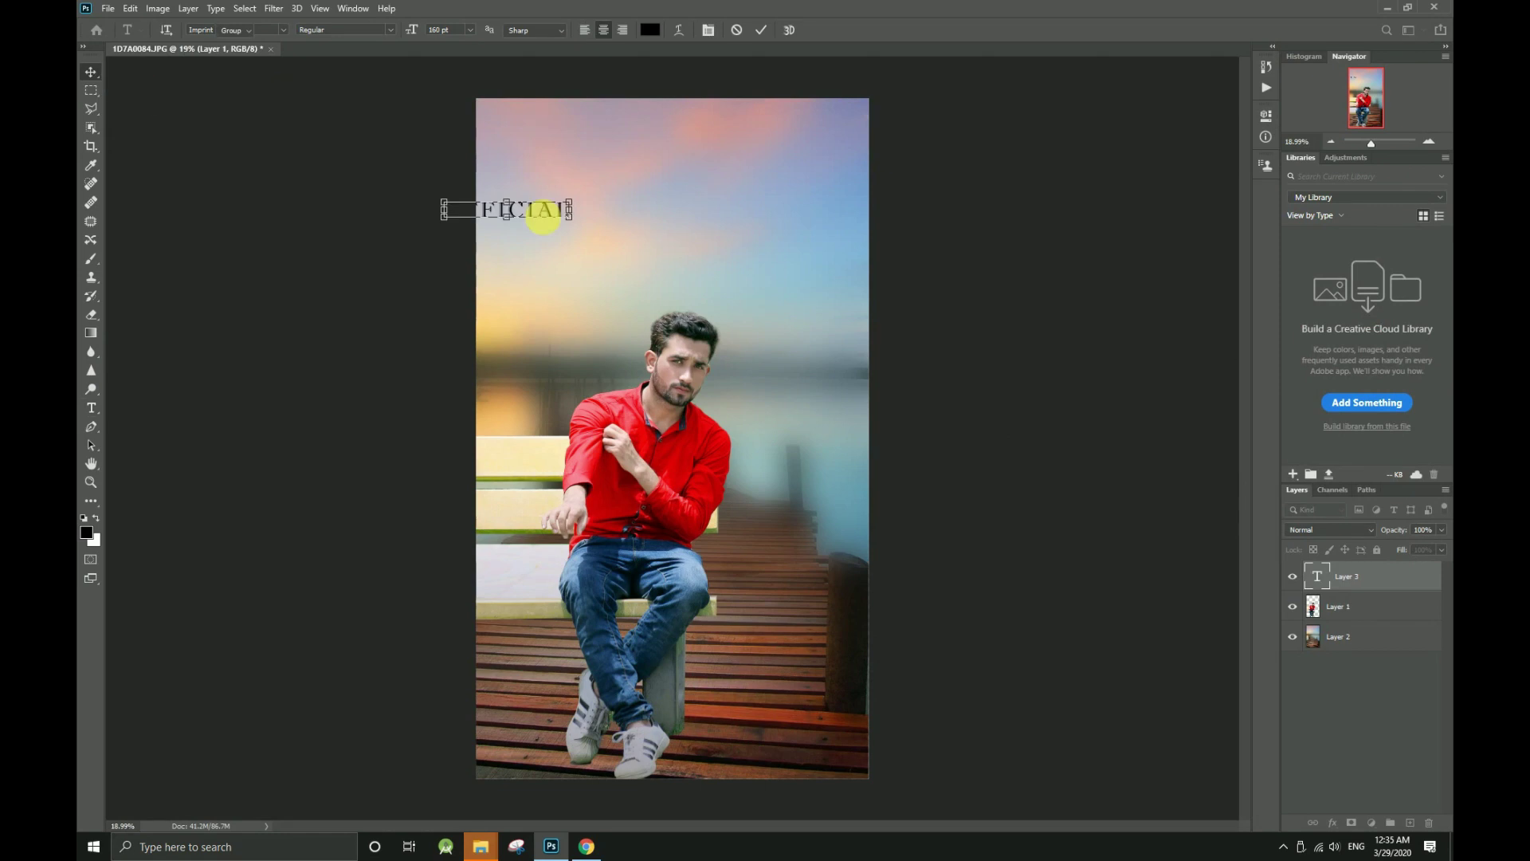
- Scale the OFFICIAL text to about 251% and position it across the top of the picture
{"action": "left_click_drag", "start_coordinate": [644, 229], "coordinate": [843, 274]}
{"action": "left_click_drag", "start_coordinate": [730, 199], "coordinate": [734, 153]}
{"action": "double_click", "coordinate": [550, 124]}
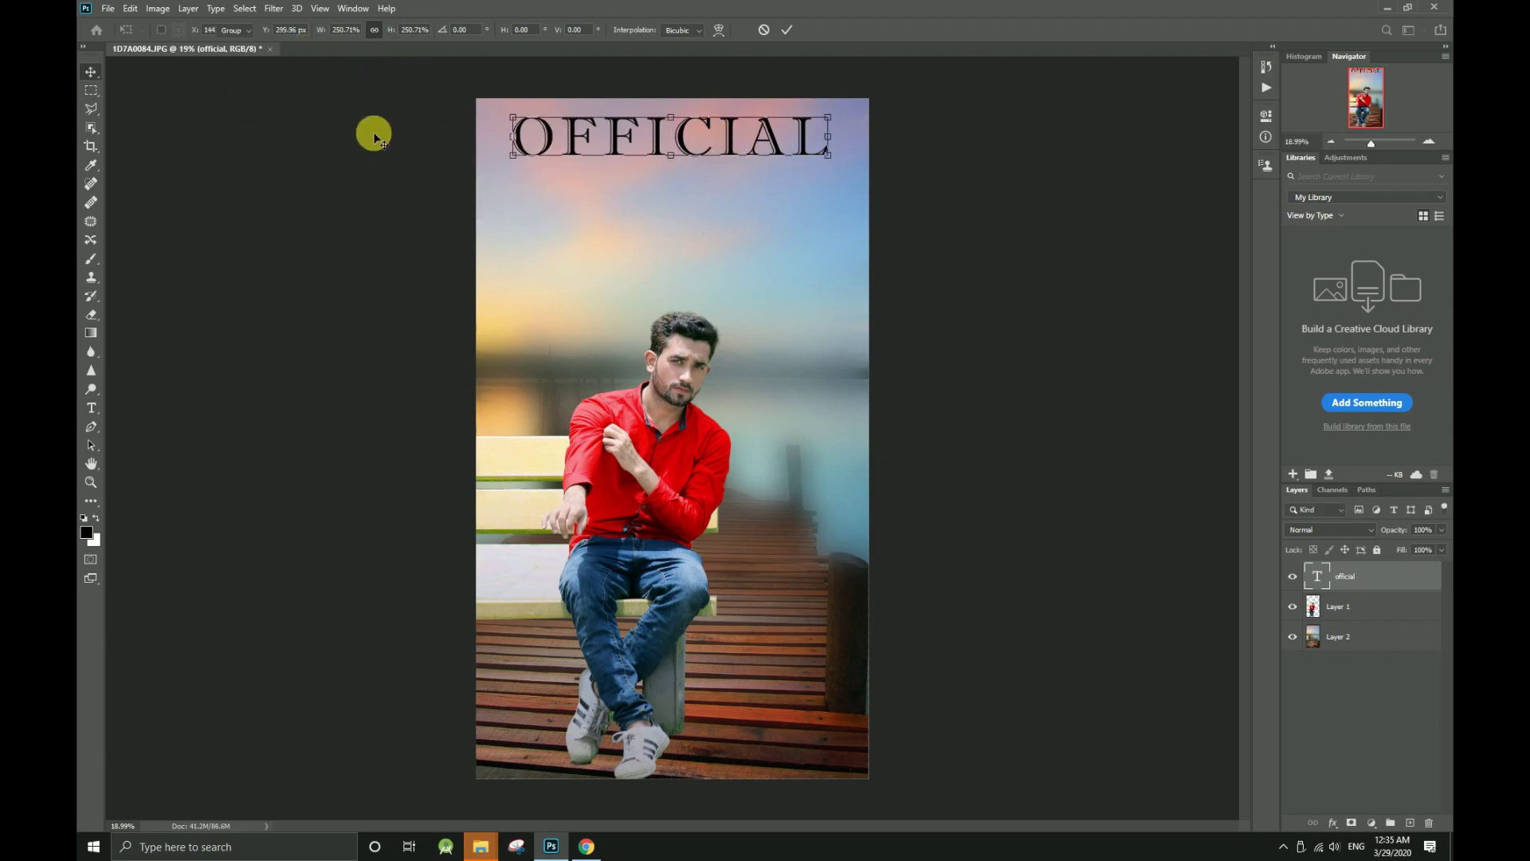
{"action": "left_click", "coordinate": [285, 31]}
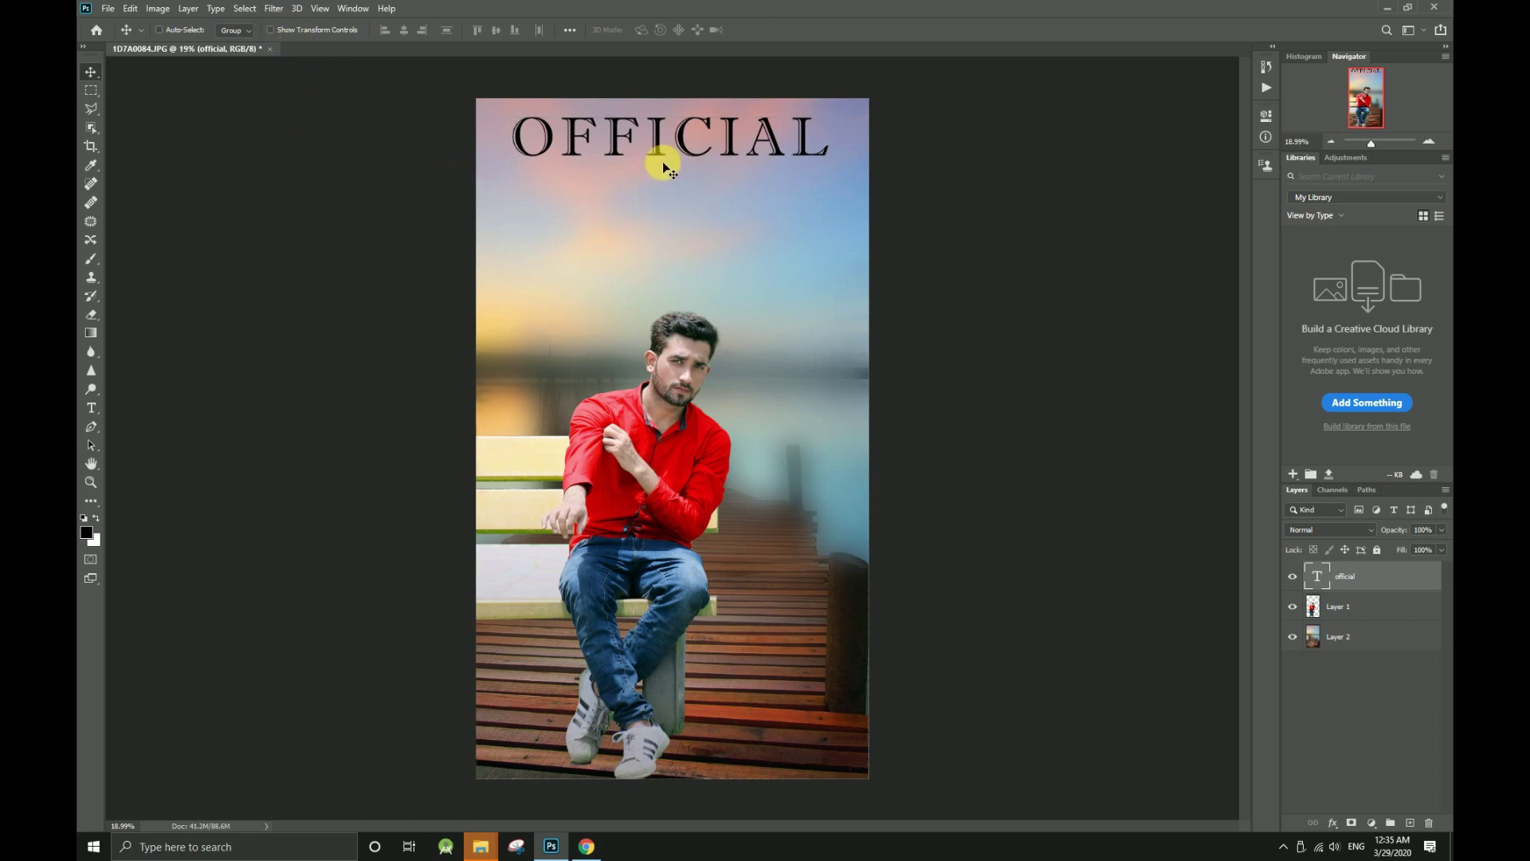
- Change the font of the whole OFFICIAL text to Candara
{"action": "key", "text": "t"}
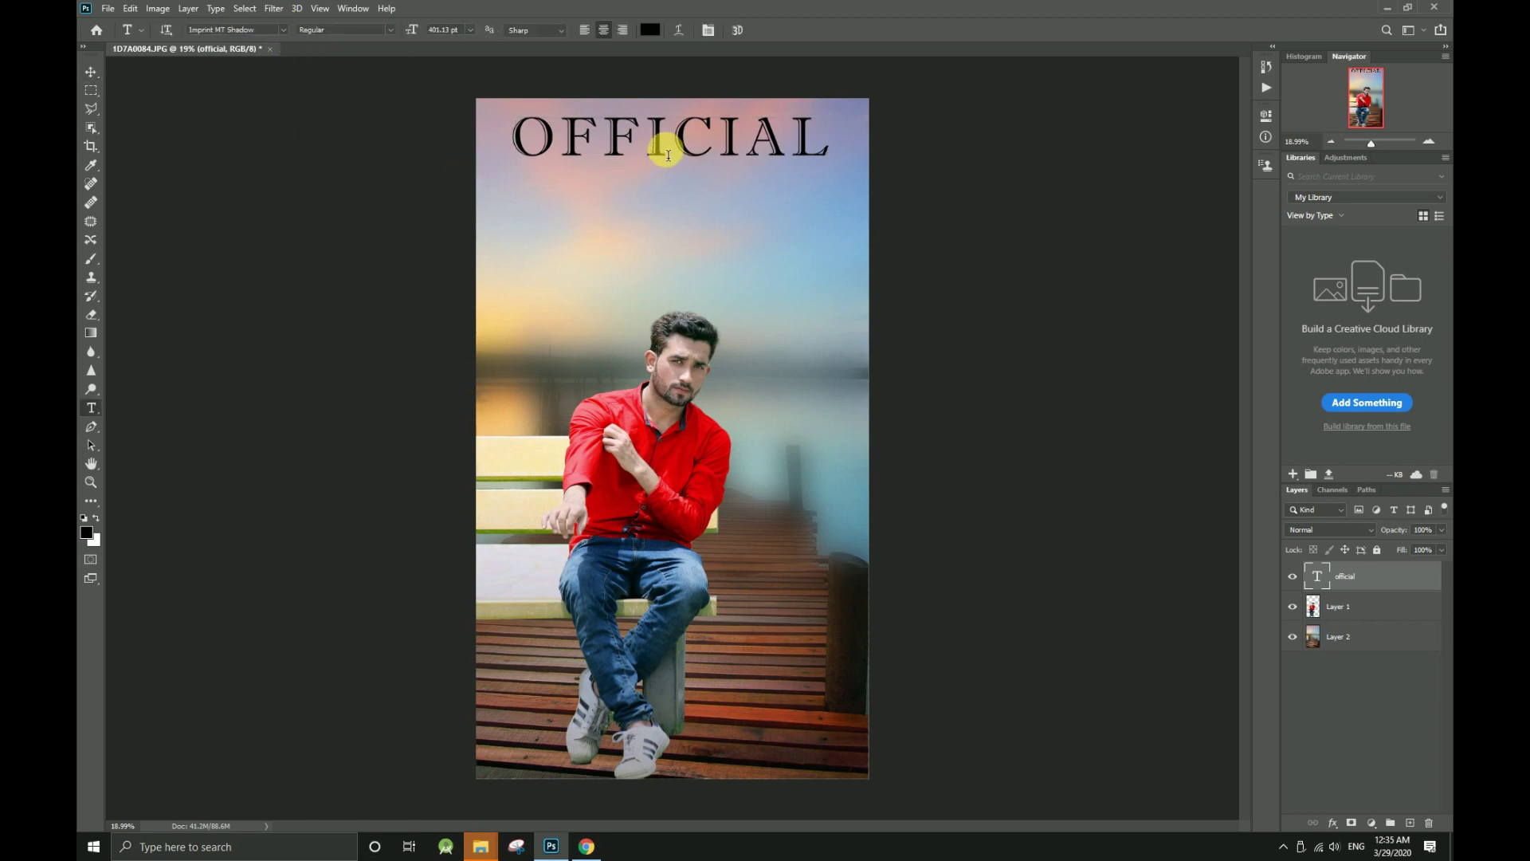
{"action": "left_click", "coordinate": [667, 156]}
{"action": "key", "text": "ctrl+a"}
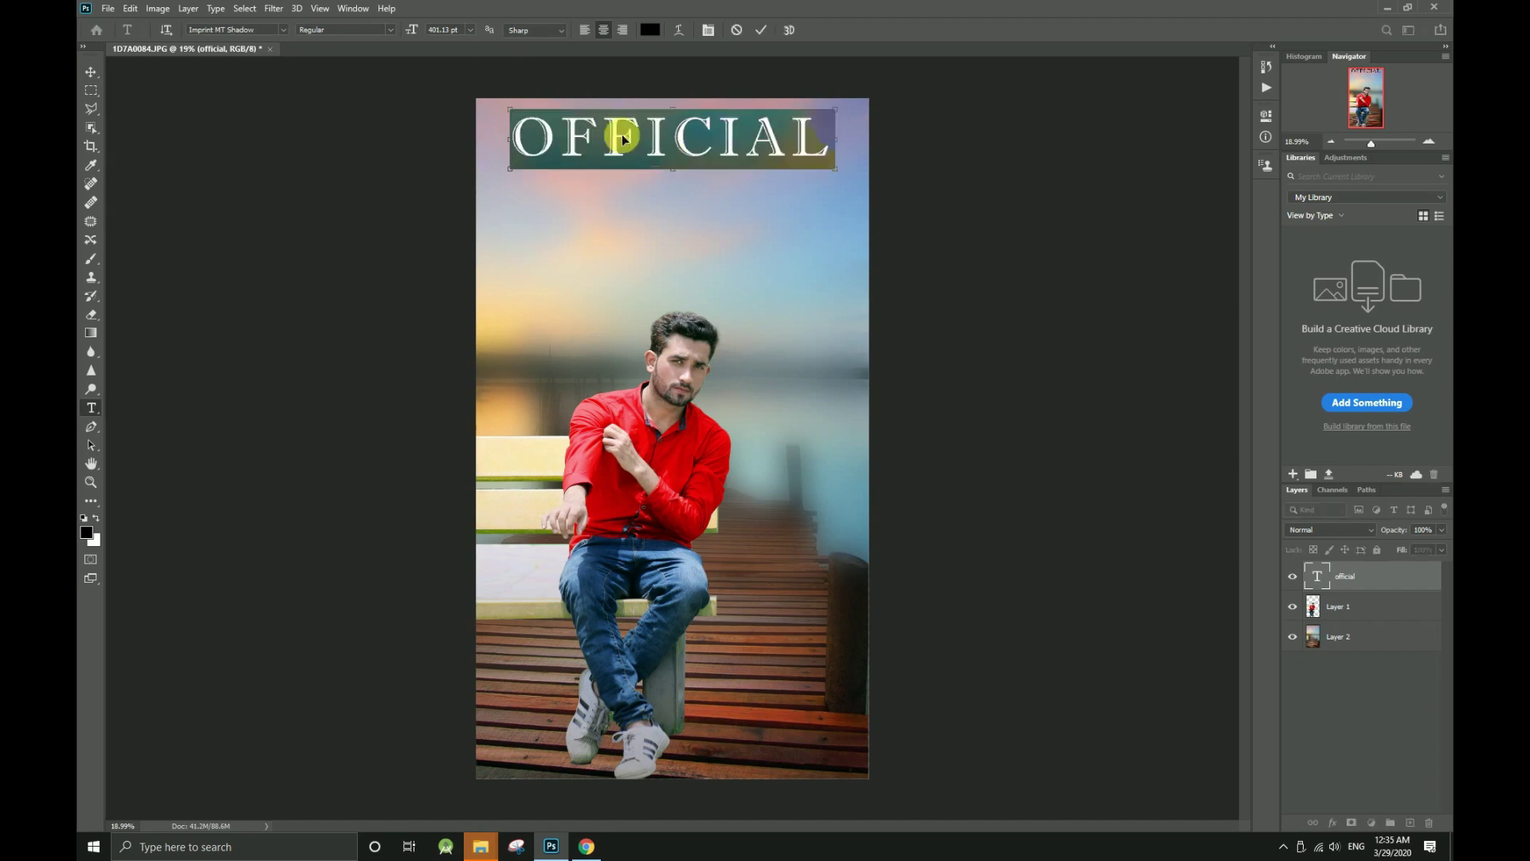
{"action": "left_click", "coordinate": [287, 36]}
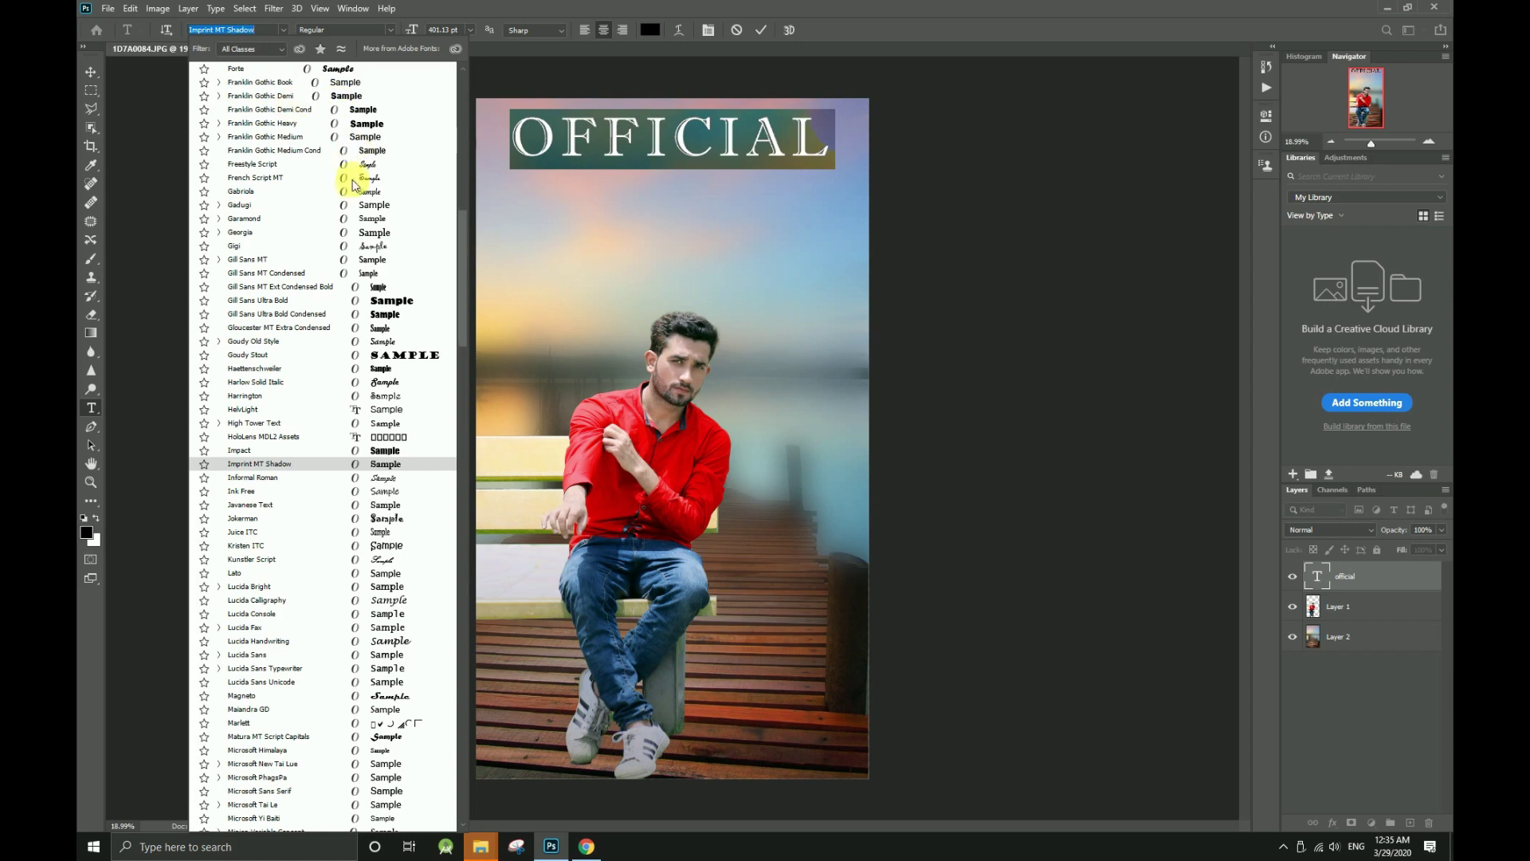
{"action": "scroll", "coordinate": [352, 171], "scroll_direction": "up", "scroll_amount": 3}
{"action": "scroll", "coordinate": [356, 182], "scroll_direction": "up", "scroll_amount": 4}
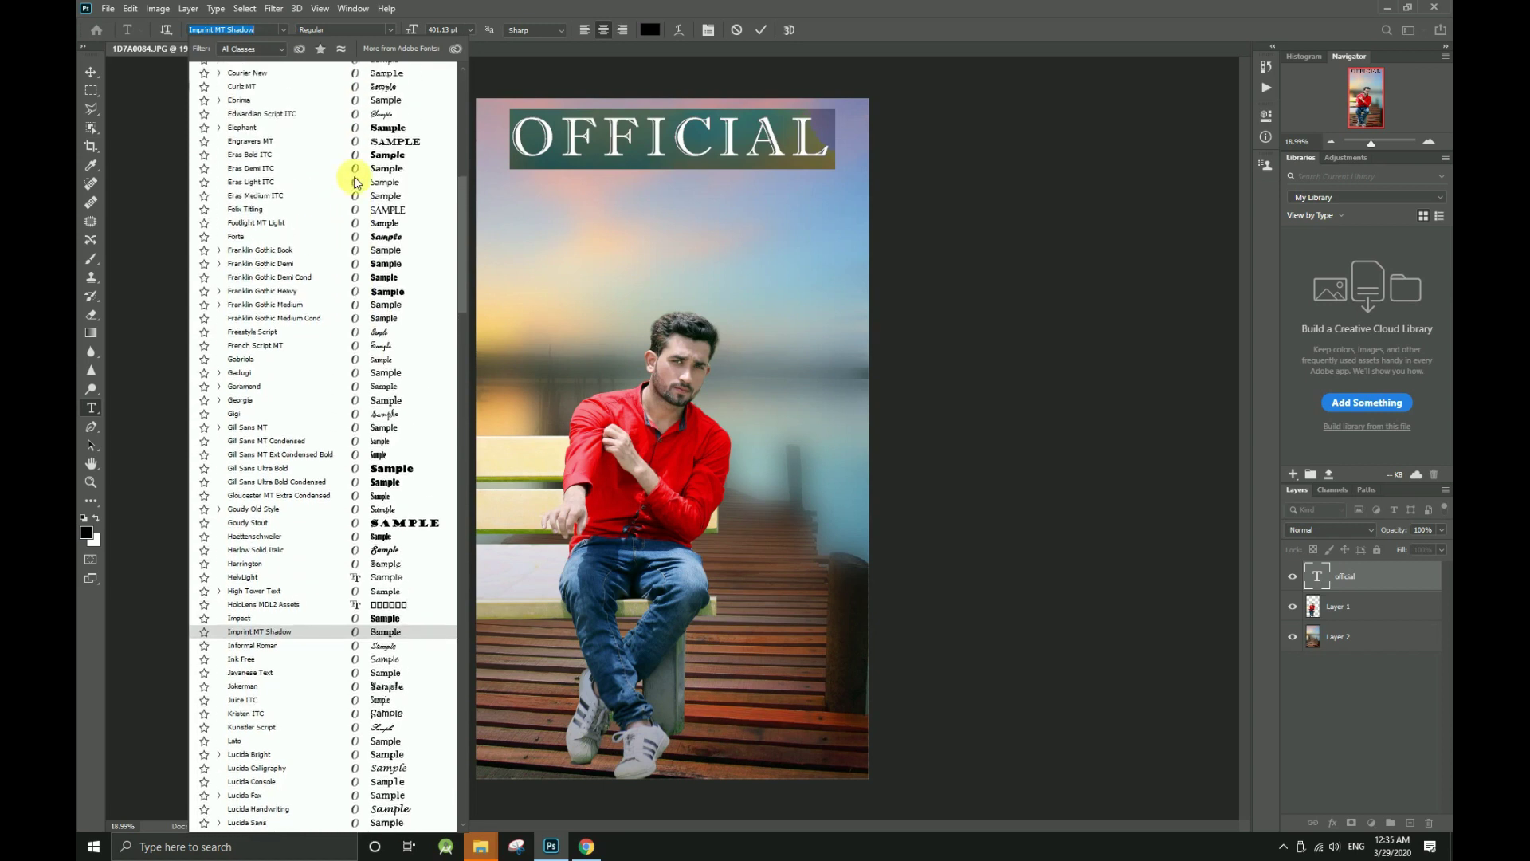
{"action": "scroll", "coordinate": [356, 181], "scroll_direction": "up", "scroll_amount": 4}
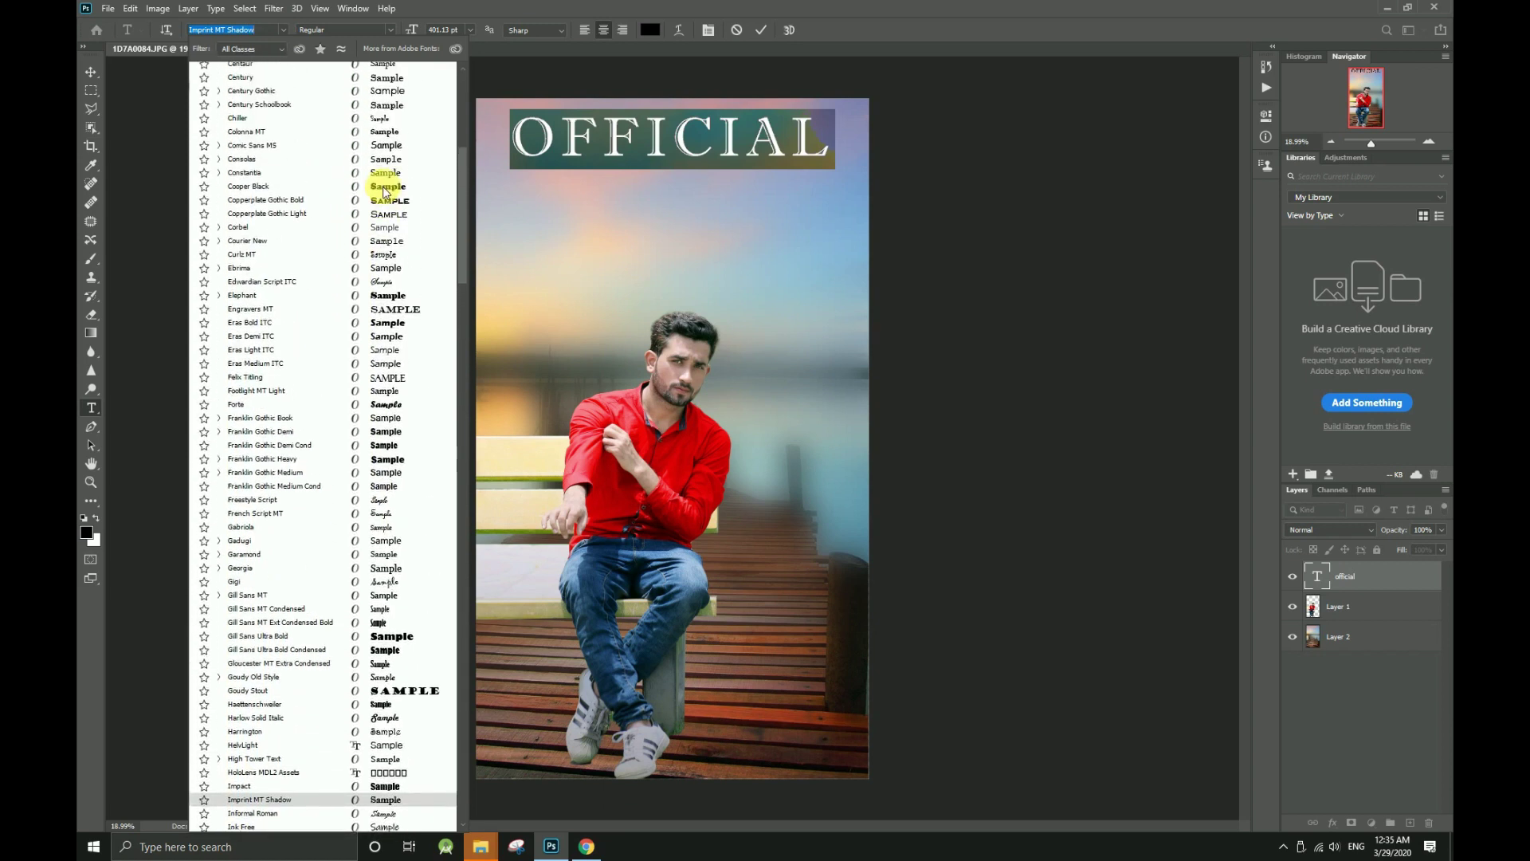
{"action": "scroll", "coordinate": [372, 127], "scroll_direction": "up", "scroll_amount": 4}
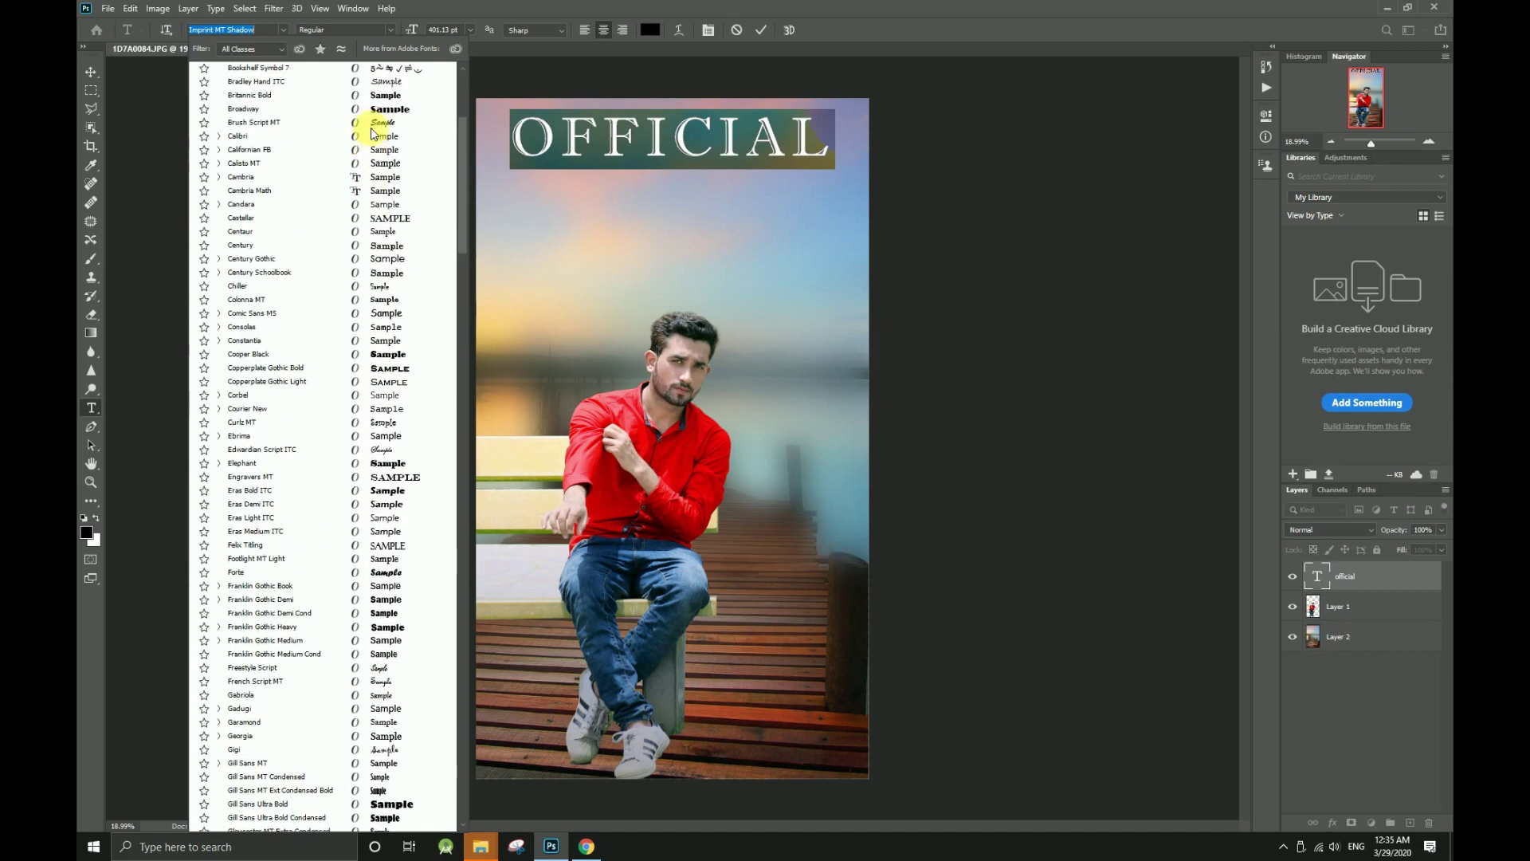
{"action": "scroll", "coordinate": [371, 128], "scroll_direction": "up", "scroll_amount": 3}
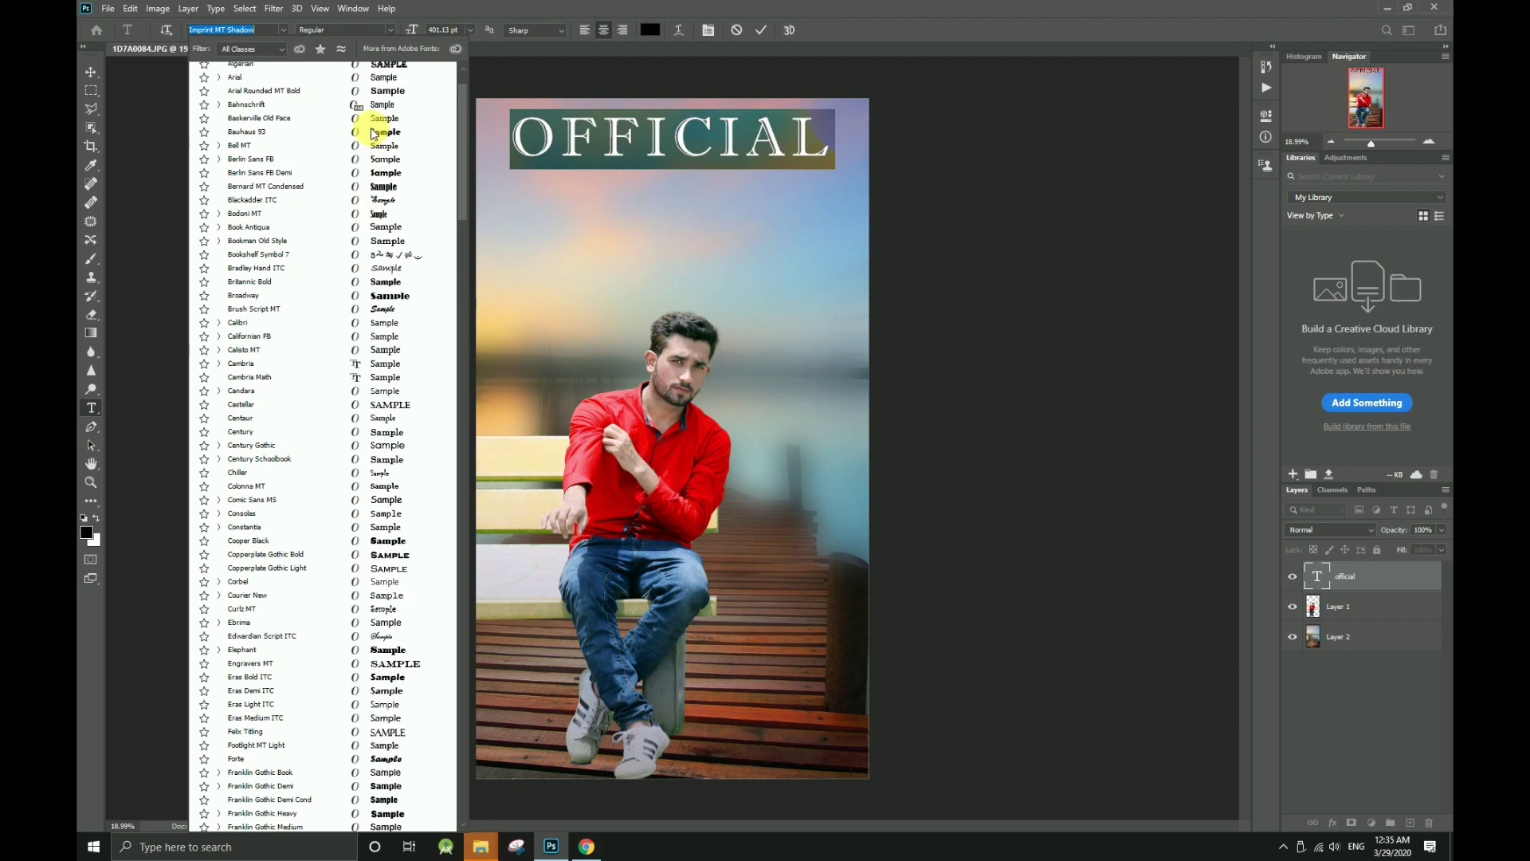
{"action": "scroll", "coordinate": [371, 135], "scroll_direction": "up", "scroll_amount": 2}
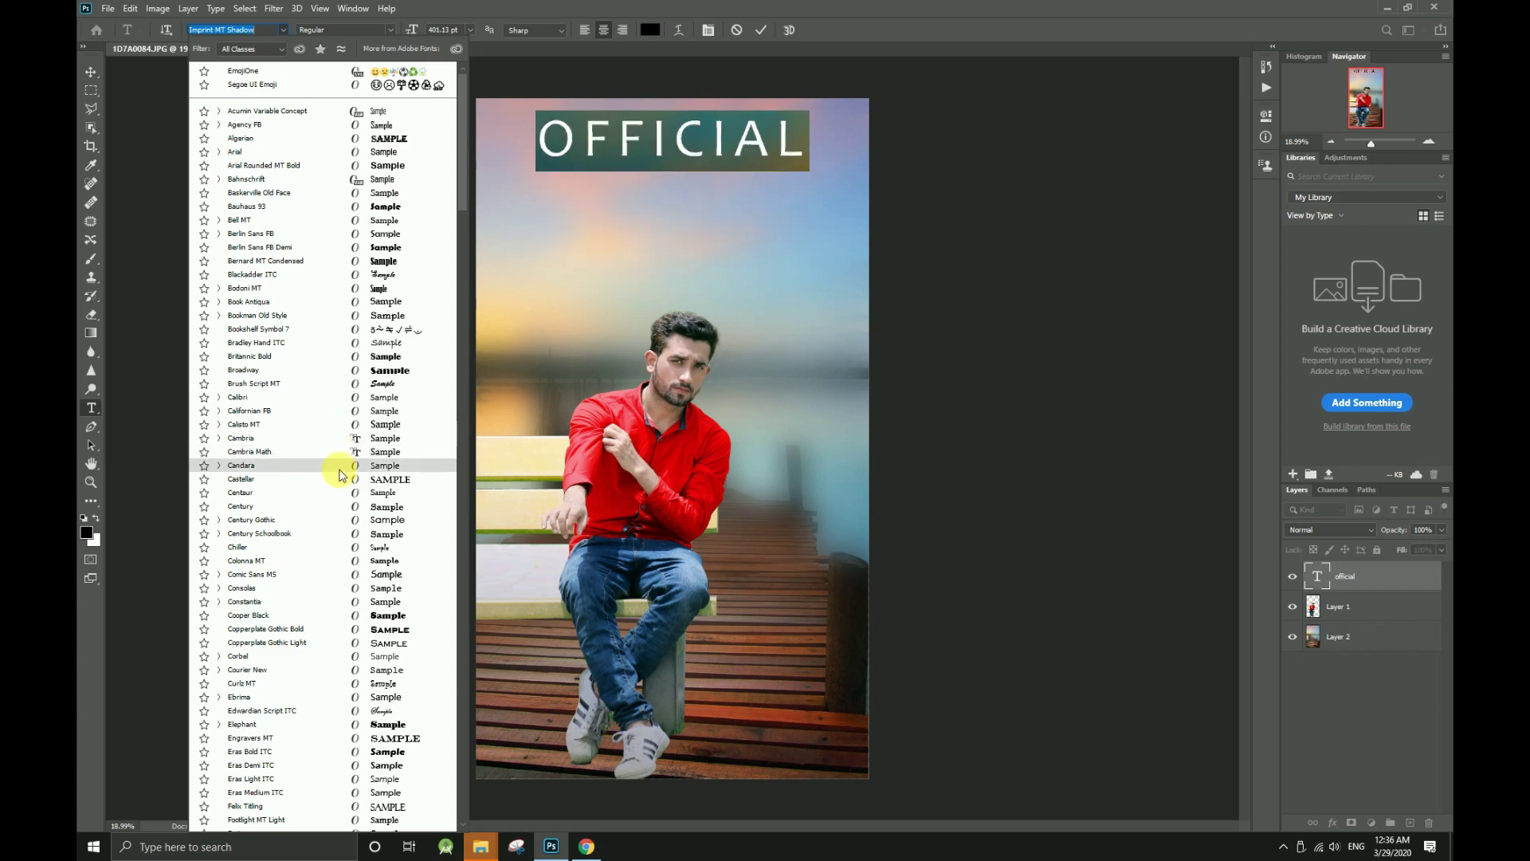
{"action": "left_click", "coordinate": [338, 473]}
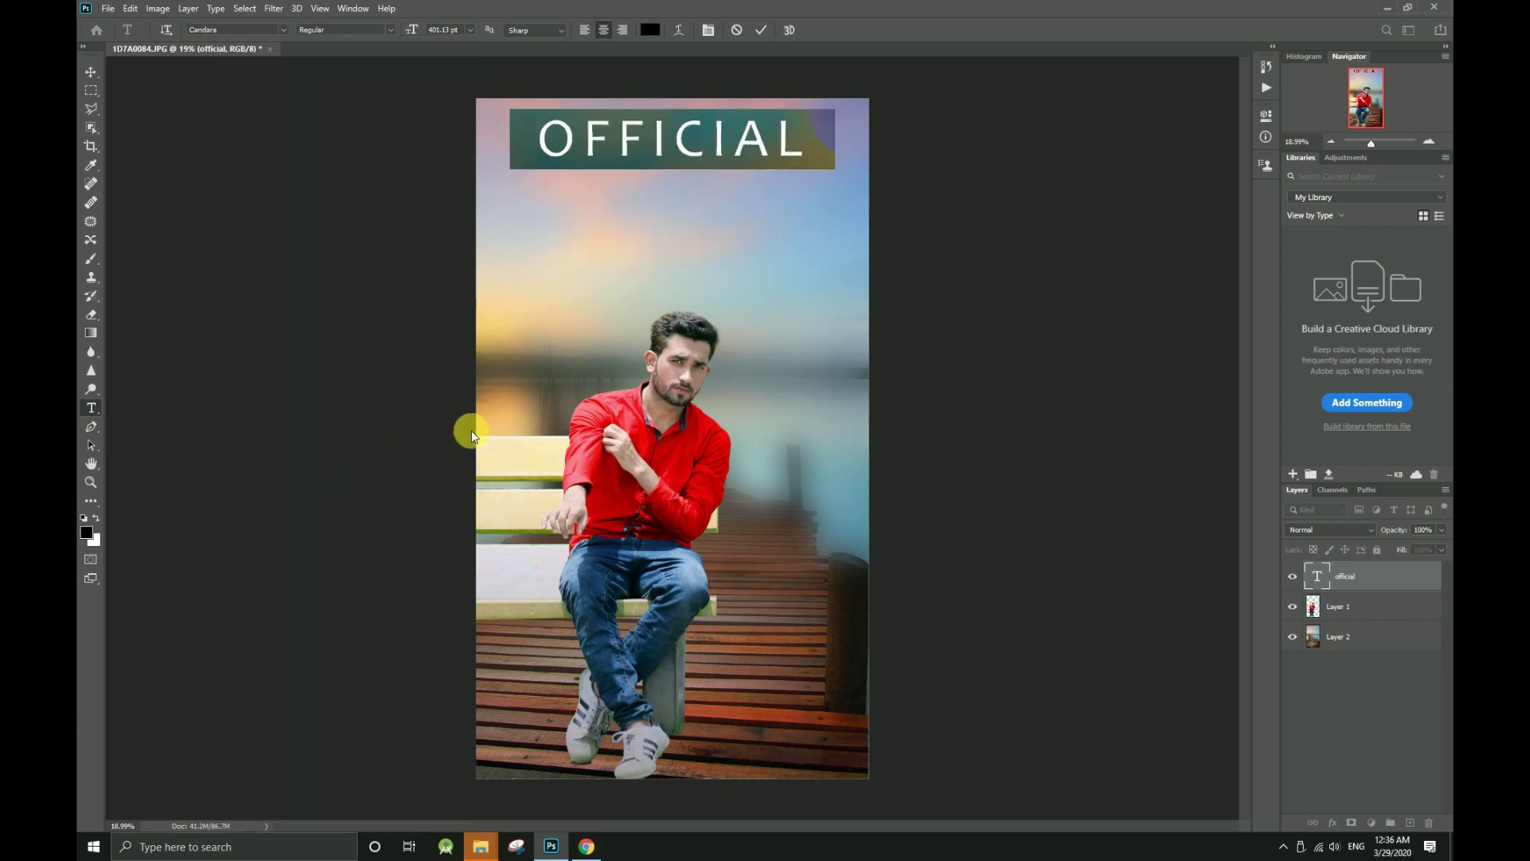
{"action": "left_click", "coordinate": [92, 72]}
{"action": "mouse_move", "coordinate": [748, 148]}
{"action": "left_mouse_down"}
{"action": "mouse_move", "coordinate": [772, 205]}
{"action": "mouse_move", "coordinate": [781, 645]}
{"action": "mouse_move", "coordinate": [763, 276]}
{"action": "mouse_move", "coordinate": [776, 164]}
{"action": "mouse_move", "coordinate": [755, 157]}
{"action": "mouse_move", "coordinate": [769, 166]}
{"action": "left_mouse_up"}
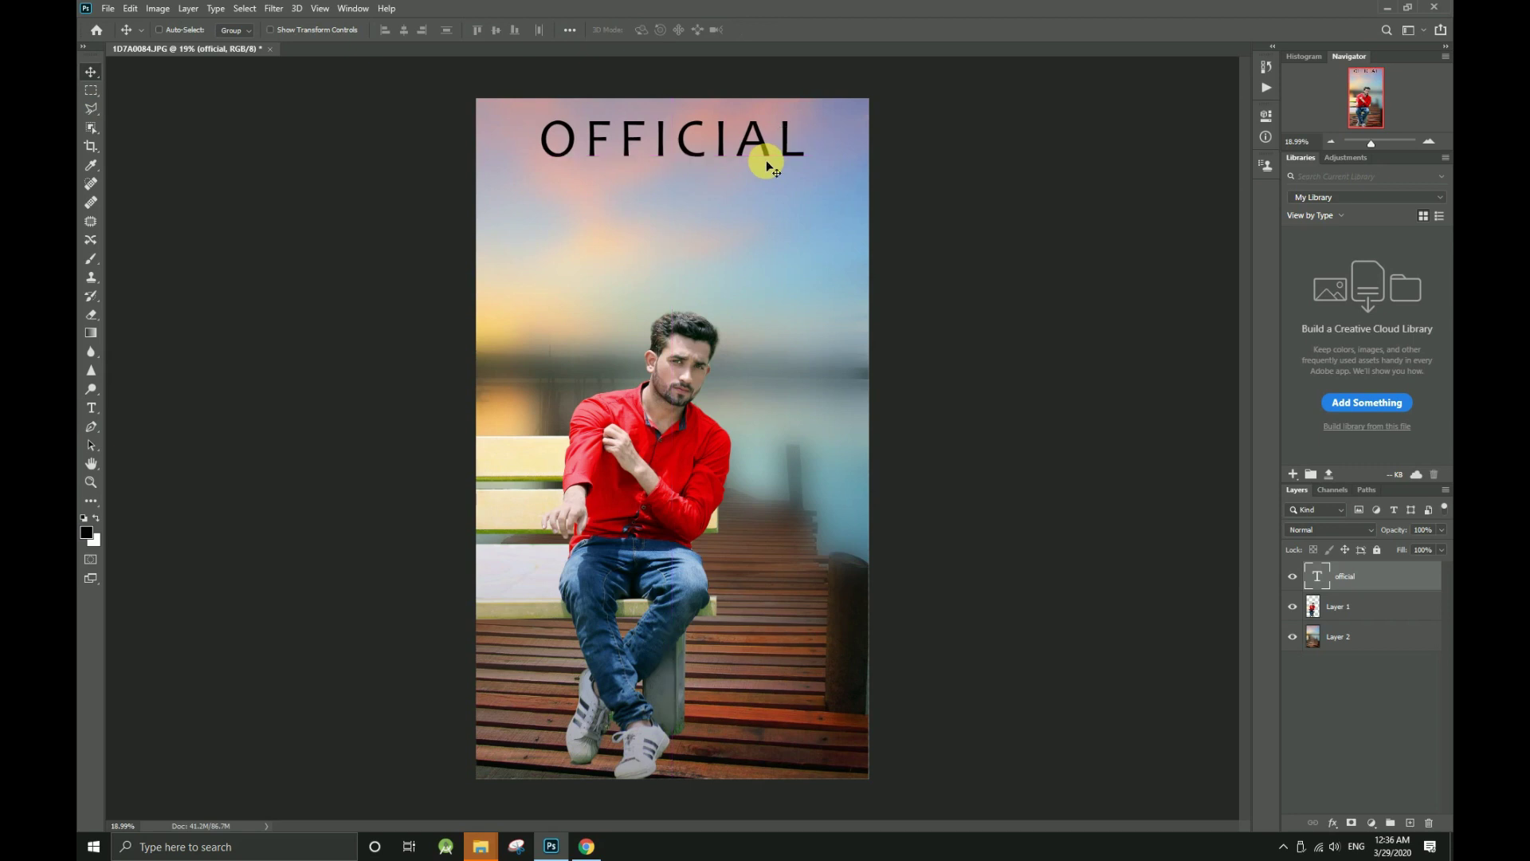
- Set the color of the whole OFFICIAL text to white (ffffff)
{"action": "key", "text": "t"}
{"action": "left_click", "coordinate": [682, 140]}
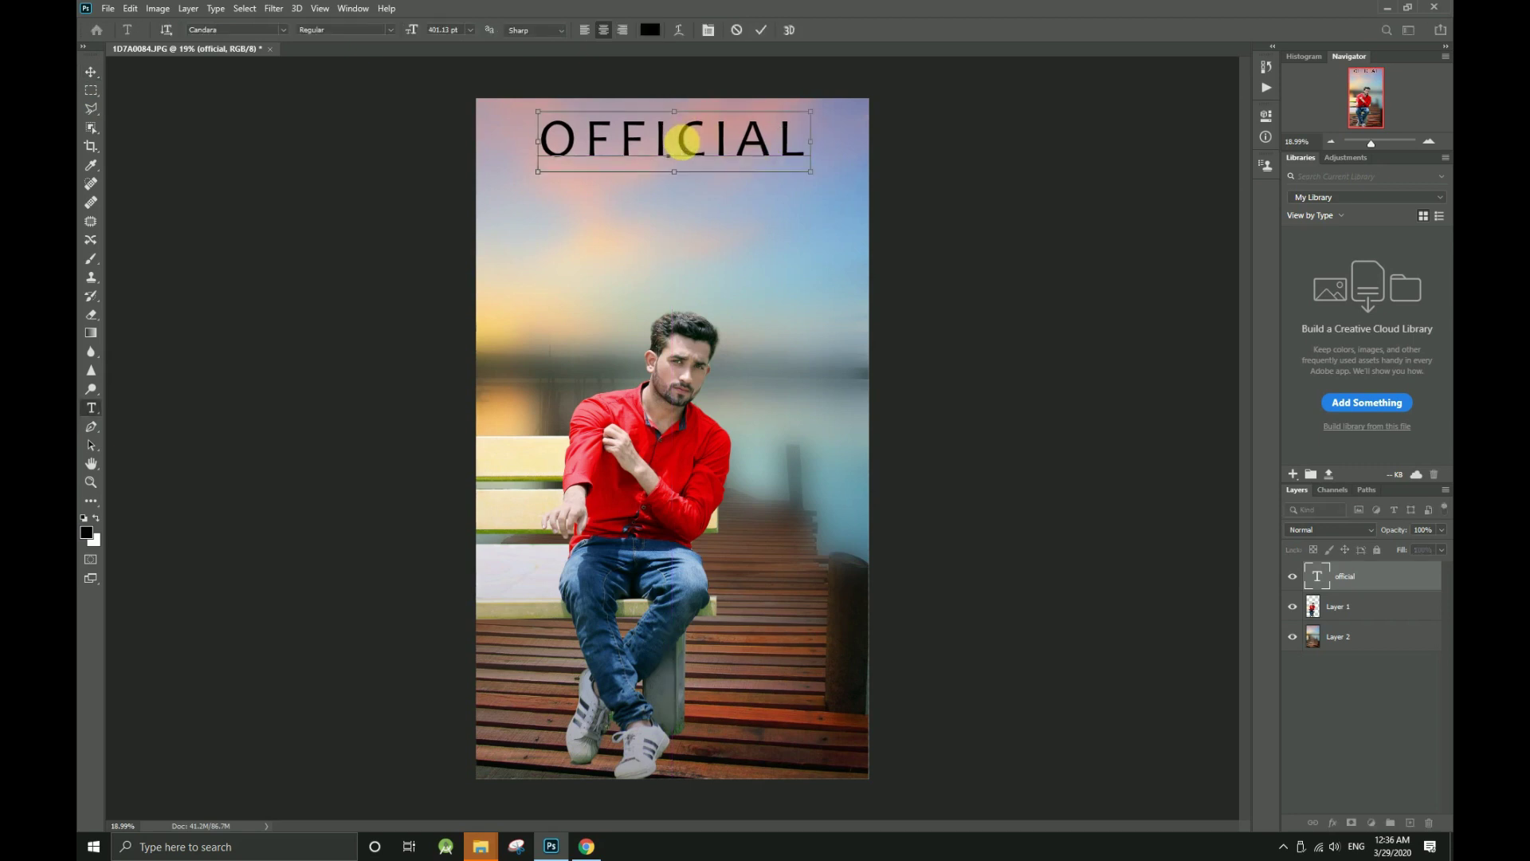
{"action": "key", "text": "ctrl+a"}
{"action": "left_click", "coordinate": [650, 30]}
{"action": "type", "text": "ffffff"}
{"action": "left_click", "coordinate": [1399, 344]}
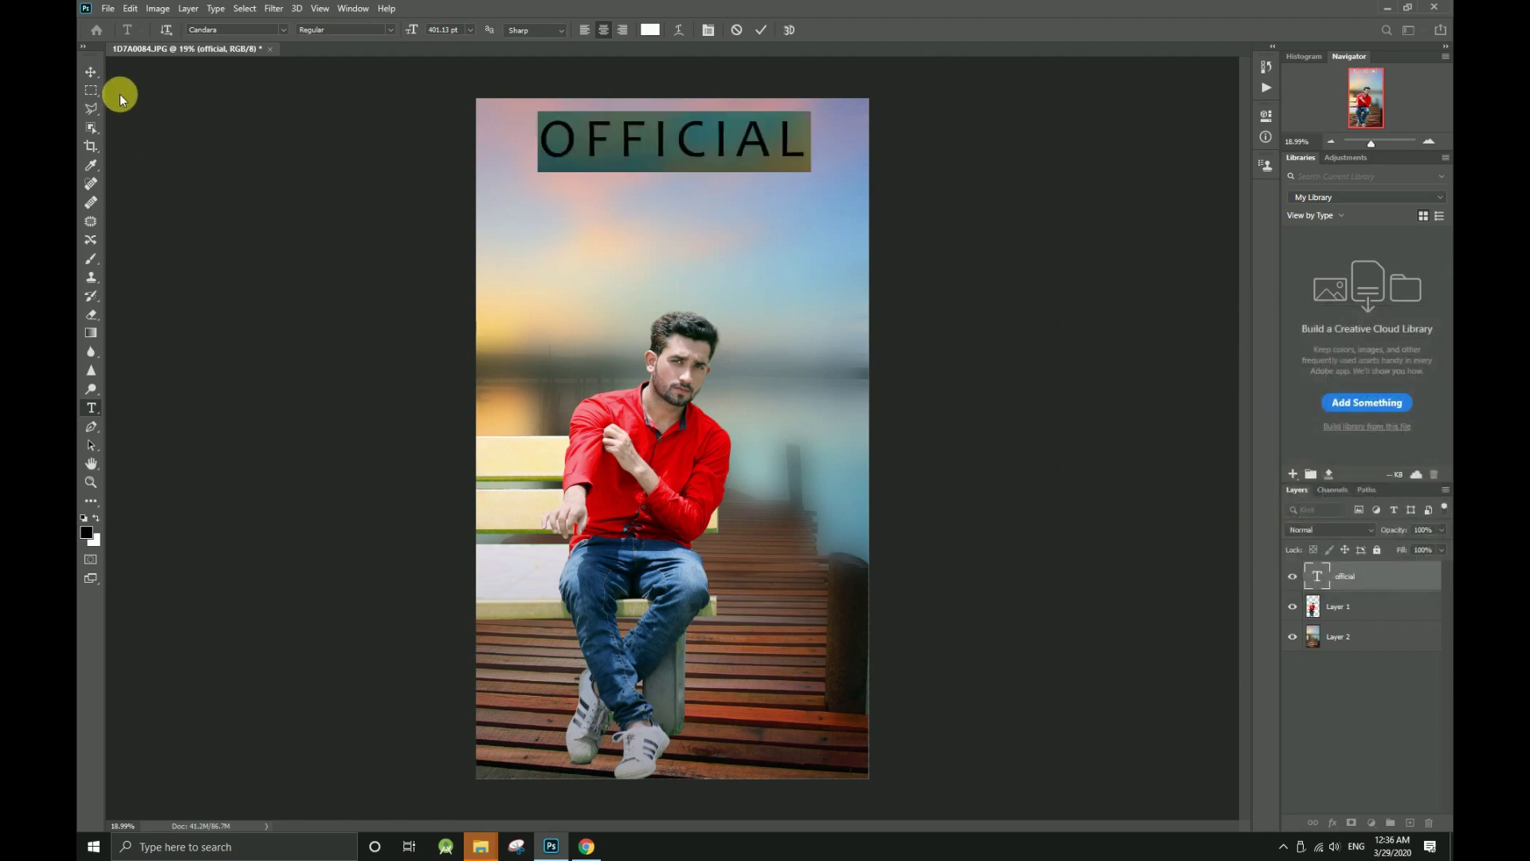
{"action": "left_click", "coordinate": [99, 74]}
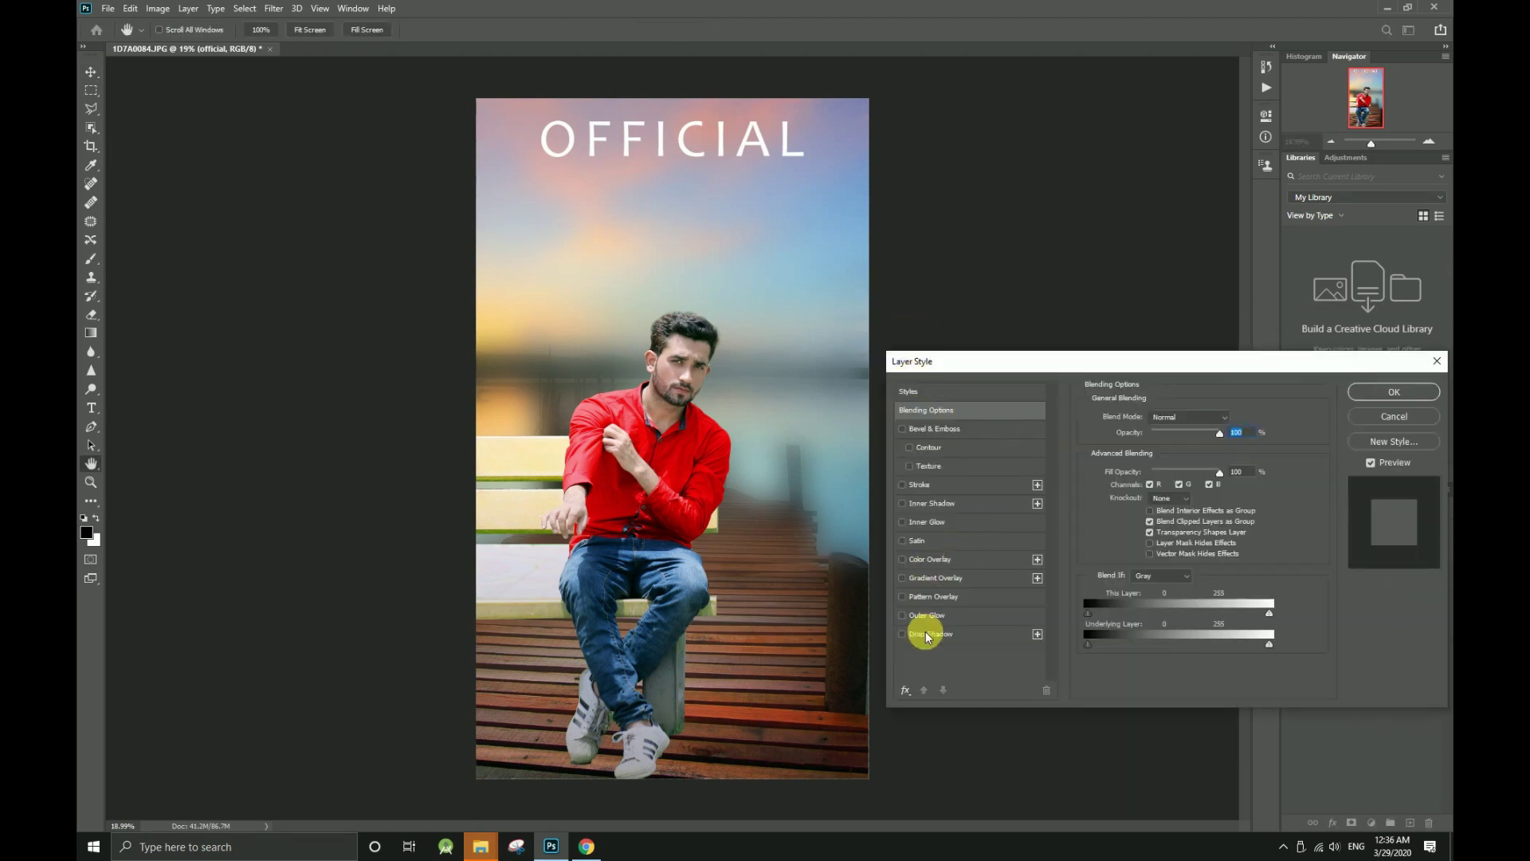
- Enable a drop shadow and a white color overlay on the OFFICIAL text layer
{"action": "left_click", "coordinate": [909, 636]}
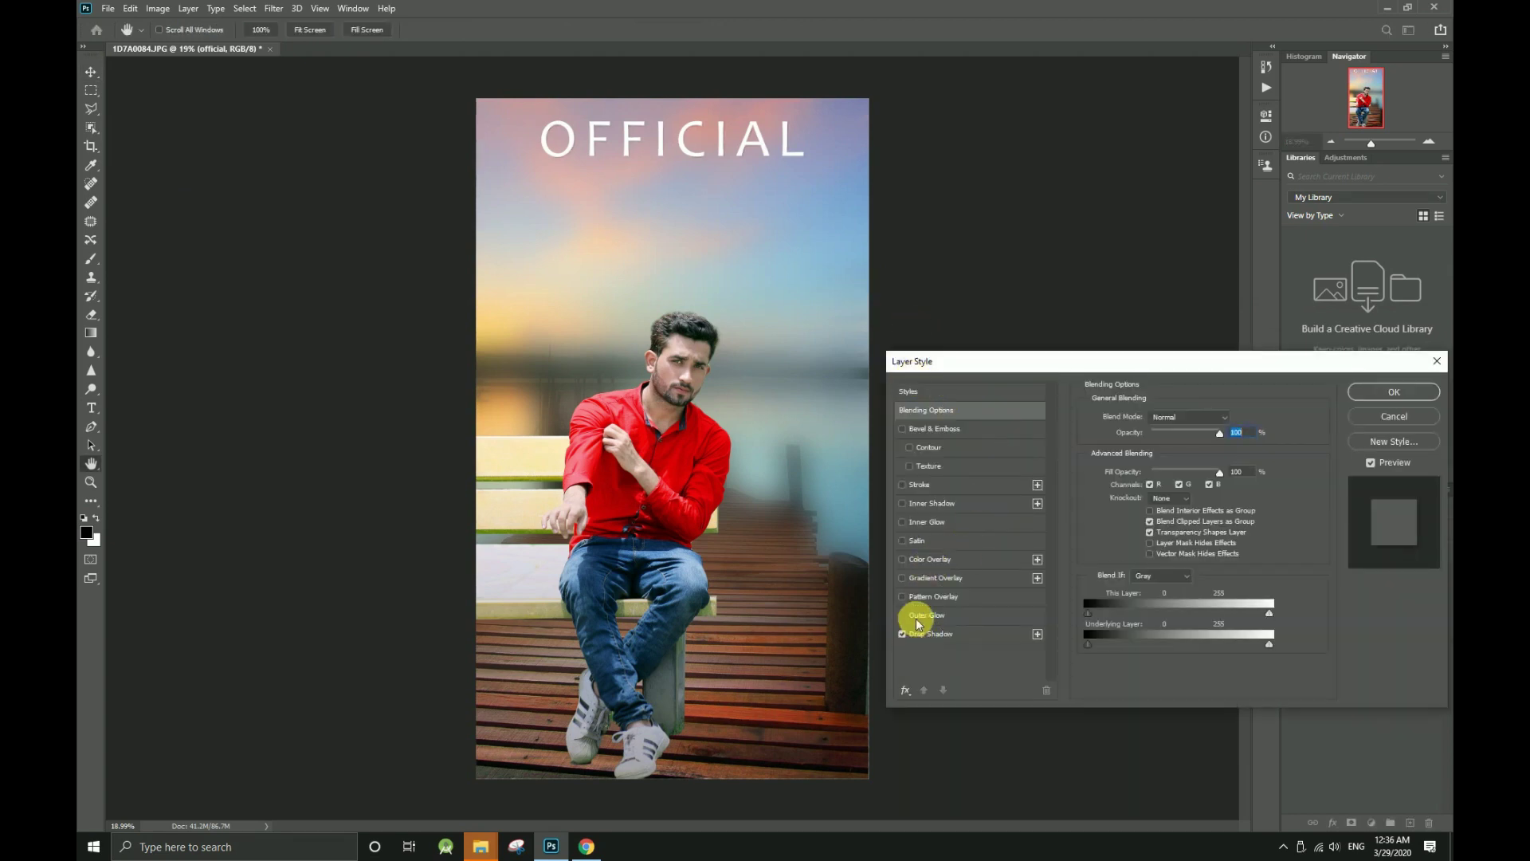
{"action": "left_click", "coordinate": [903, 561]}
{"action": "left_click", "coordinate": [929, 559]}
{"action": "left_click", "coordinate": [1218, 417]}
{"action": "left_click_drag", "start_coordinate": [1123, 387], "coordinate": [1014, 342]}
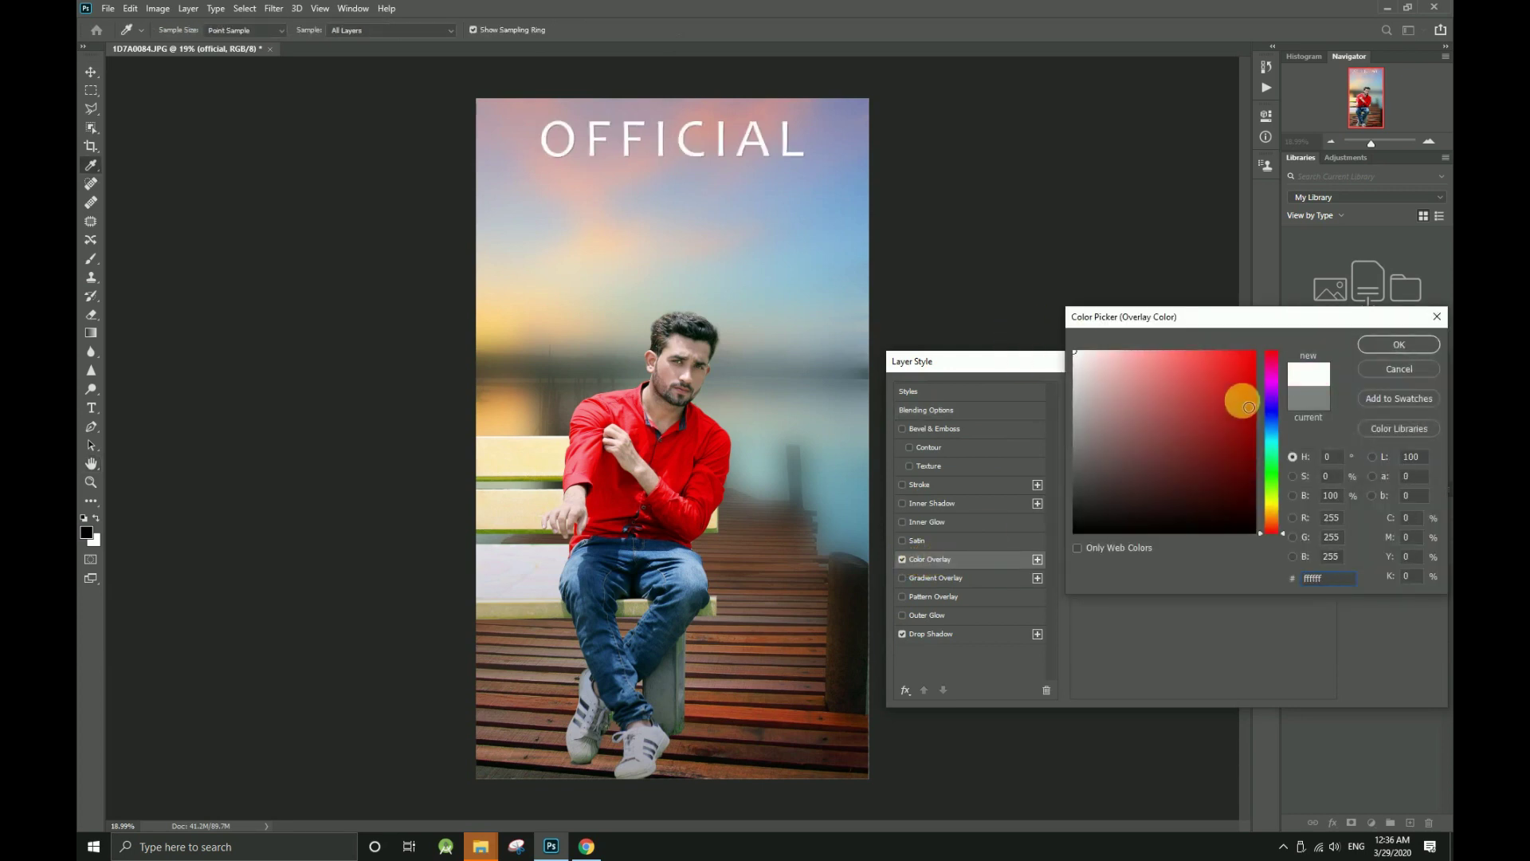
{"action": "left_click", "coordinate": [1399, 344]}
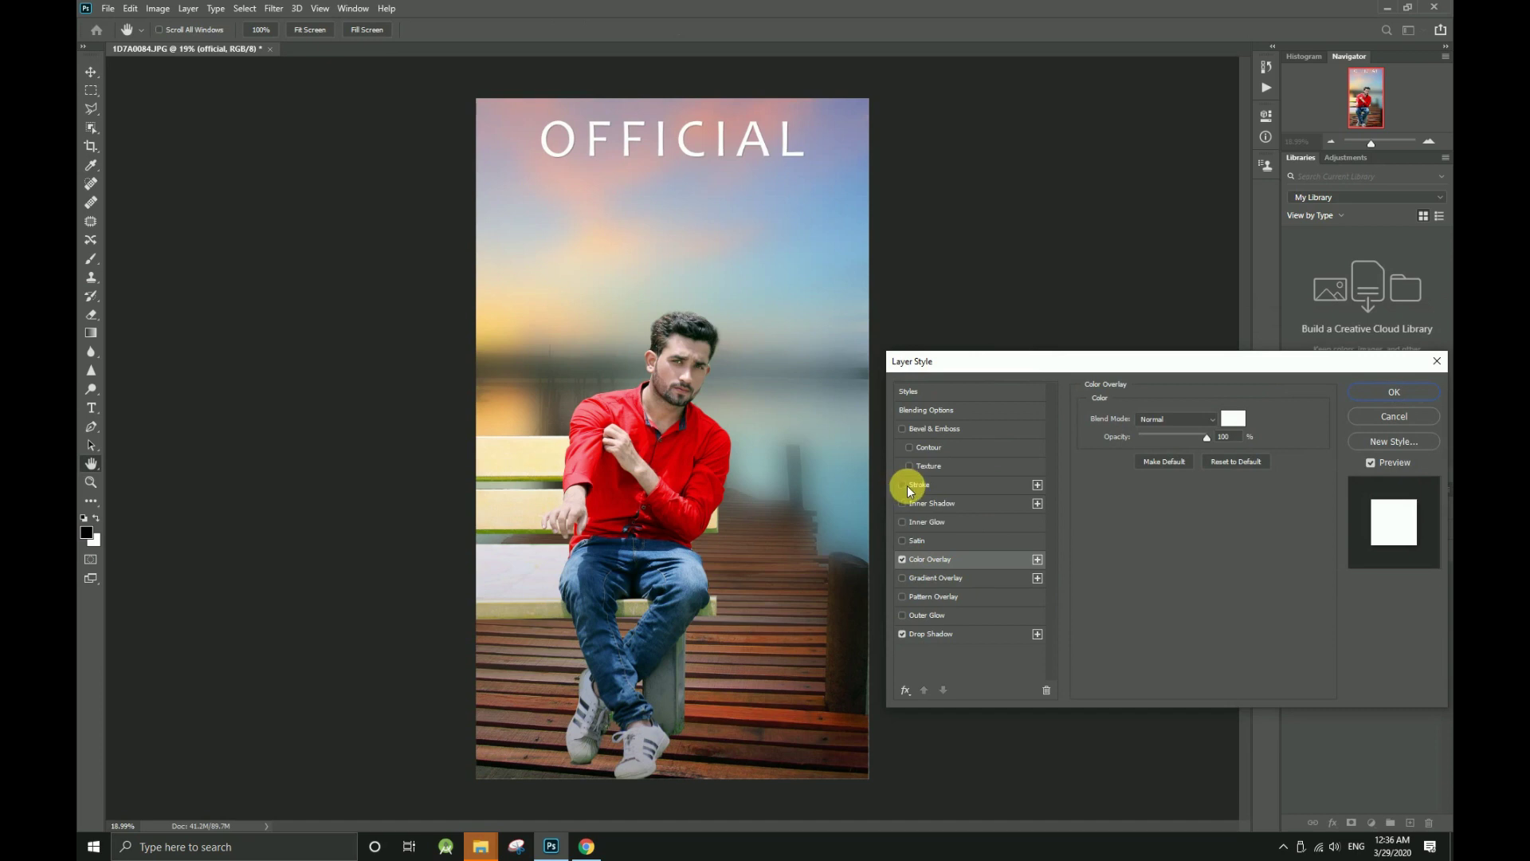
- Add a red 9 px inside stroke to the OFFICIAL text
{"action": "left_click", "coordinate": [920, 485]}
{"action": "mouse_move", "coordinate": [1138, 416]}
{"action": "left_mouse_down"}
{"action": "mouse_move", "coordinate": [1151, 440]}
{"action": "mouse_move", "coordinate": [1146, 421]}
{"action": "left_mouse_up"}
{"action": "left_click", "coordinate": [1122, 520]}
{"action": "left_click", "coordinate": [699, 466]}
{"action": "left_click", "coordinate": [1395, 344]}
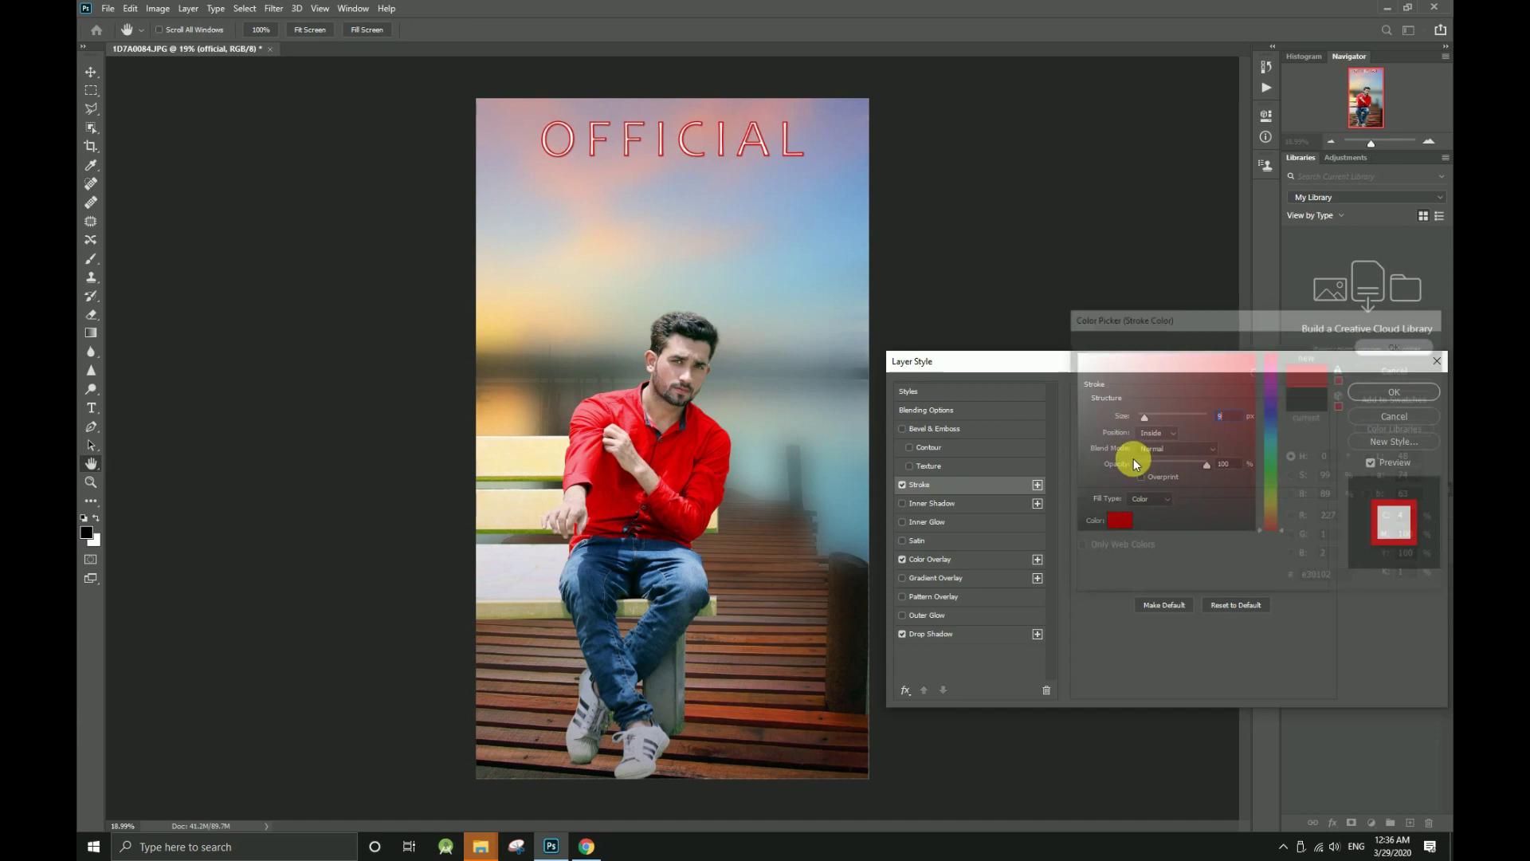
- Enable Bevel & Emboss on the OFFICIAL text and apply the layer style
{"action": "left_click", "coordinate": [904, 430]}
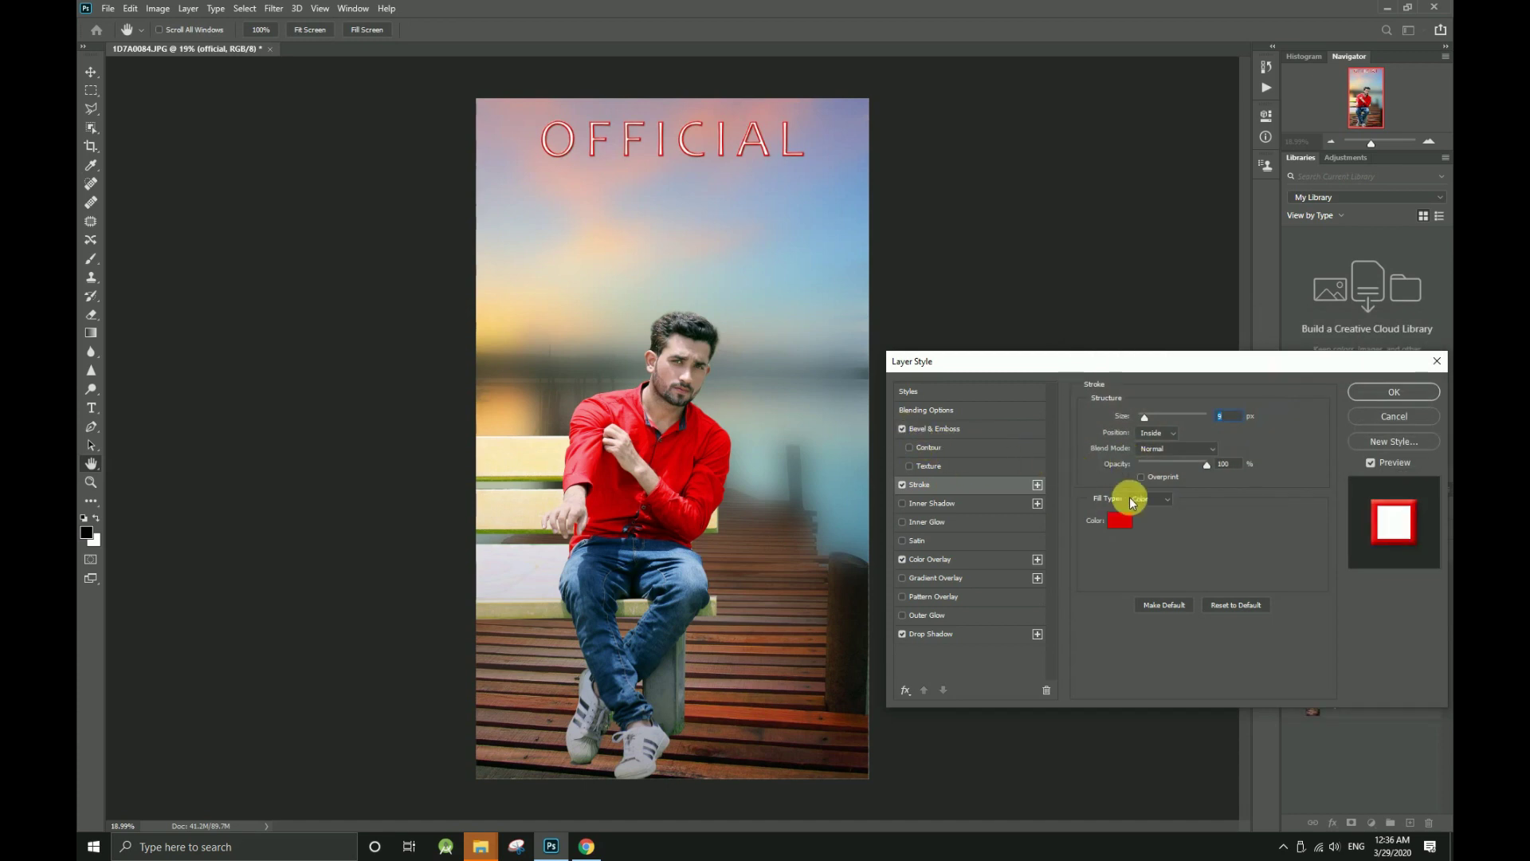
{"action": "left_click", "coordinate": [936, 428]}
{"action": "left_click_drag", "start_coordinate": [1131, 441], "coordinate": [1168, 444]}
{"action": "left_click", "coordinate": [1383, 391]}
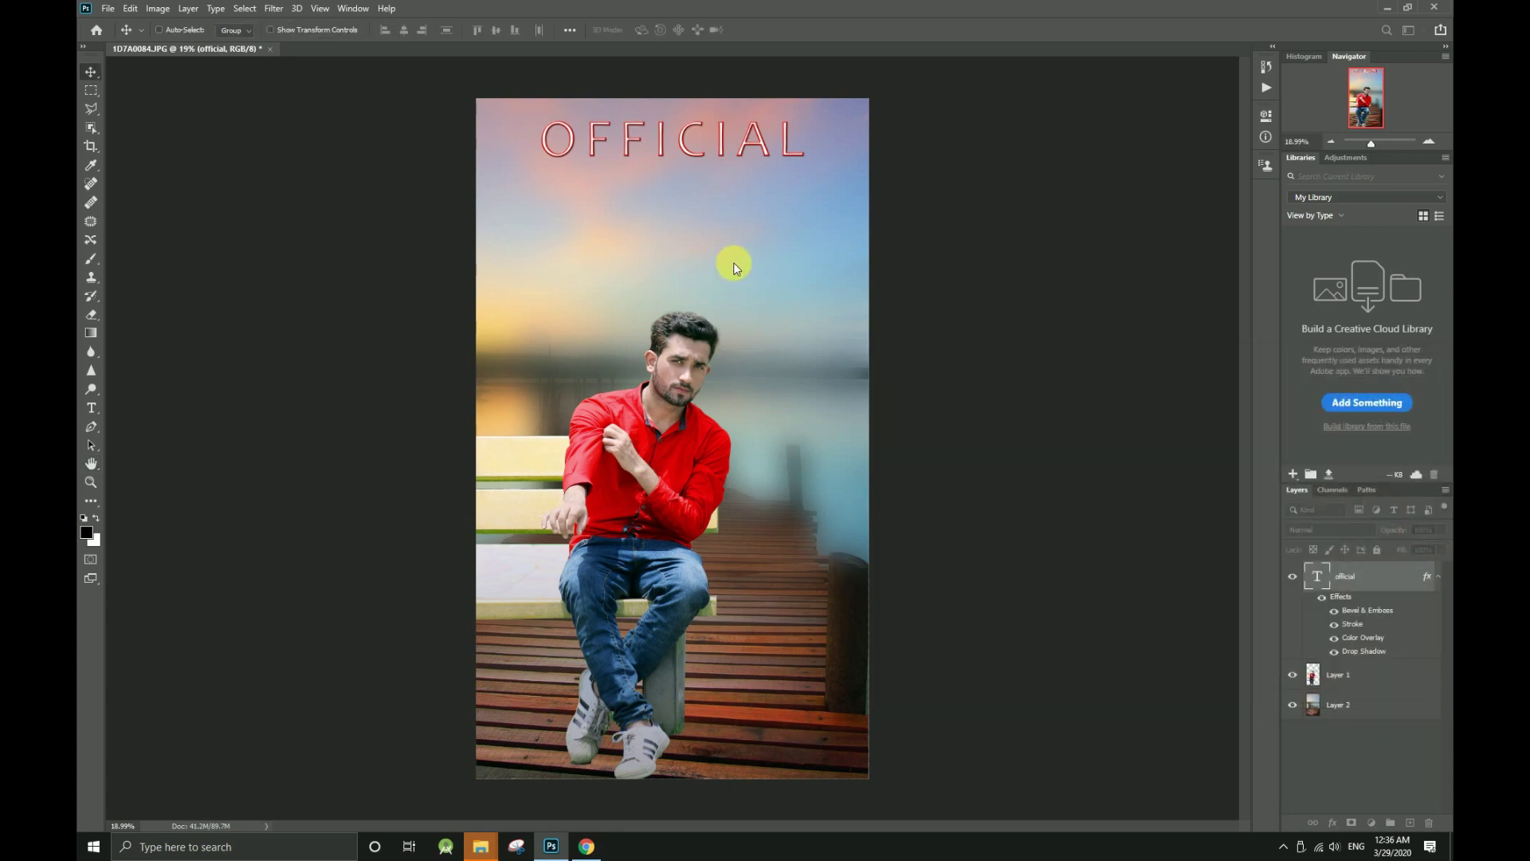
- Rotate the OFFICIAL text so it slants upward to the right and move it down into the sky above the man's head
{"action": "key", "text": "ctrl+t"}
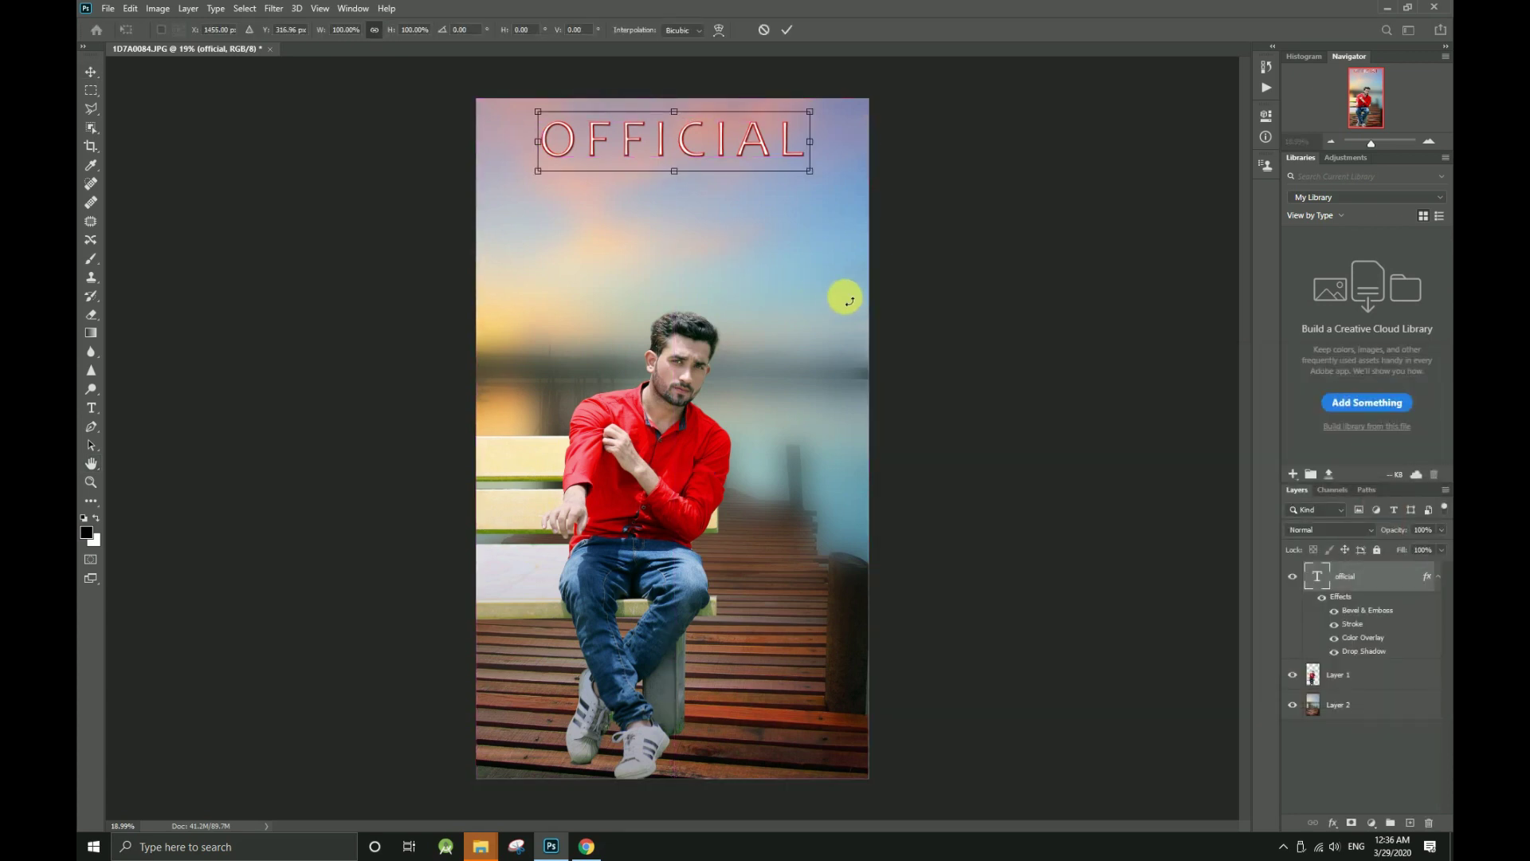
{"action": "left_click_drag", "start_coordinate": [853, 205], "coordinate": [874, 152]}
{"action": "double_click", "coordinate": [681, 136]}
{"action": "left_click_drag", "start_coordinate": [685, 154], "coordinate": [644, 212]}
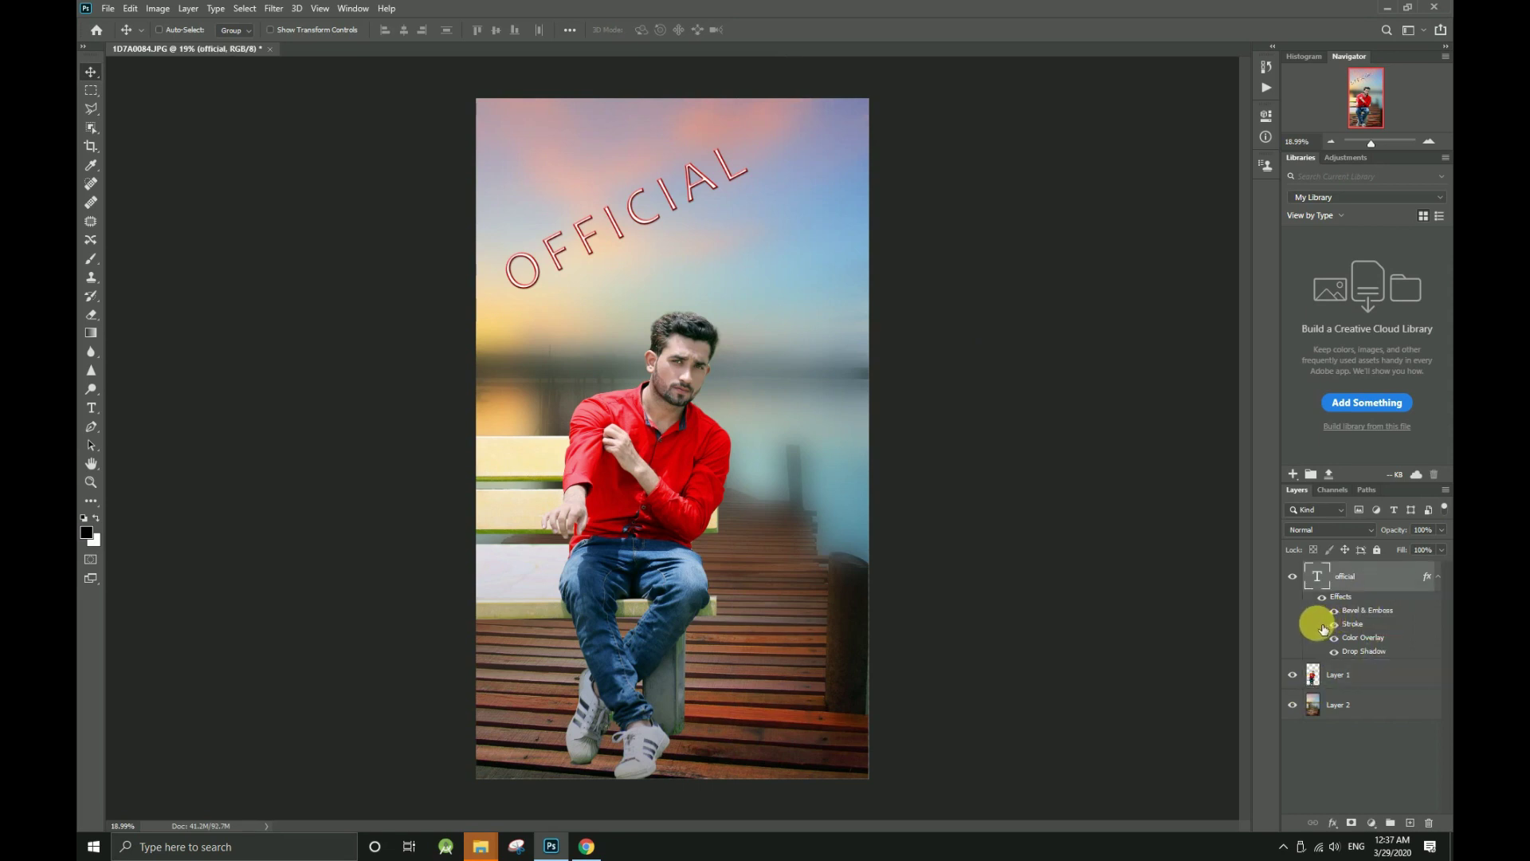
- Delete the OFFICIAL text layer and flatten the image into a single Background layer
{"action": "key", "text": "Delete"}
{"action": "right_click", "coordinate": [1397, 618]}
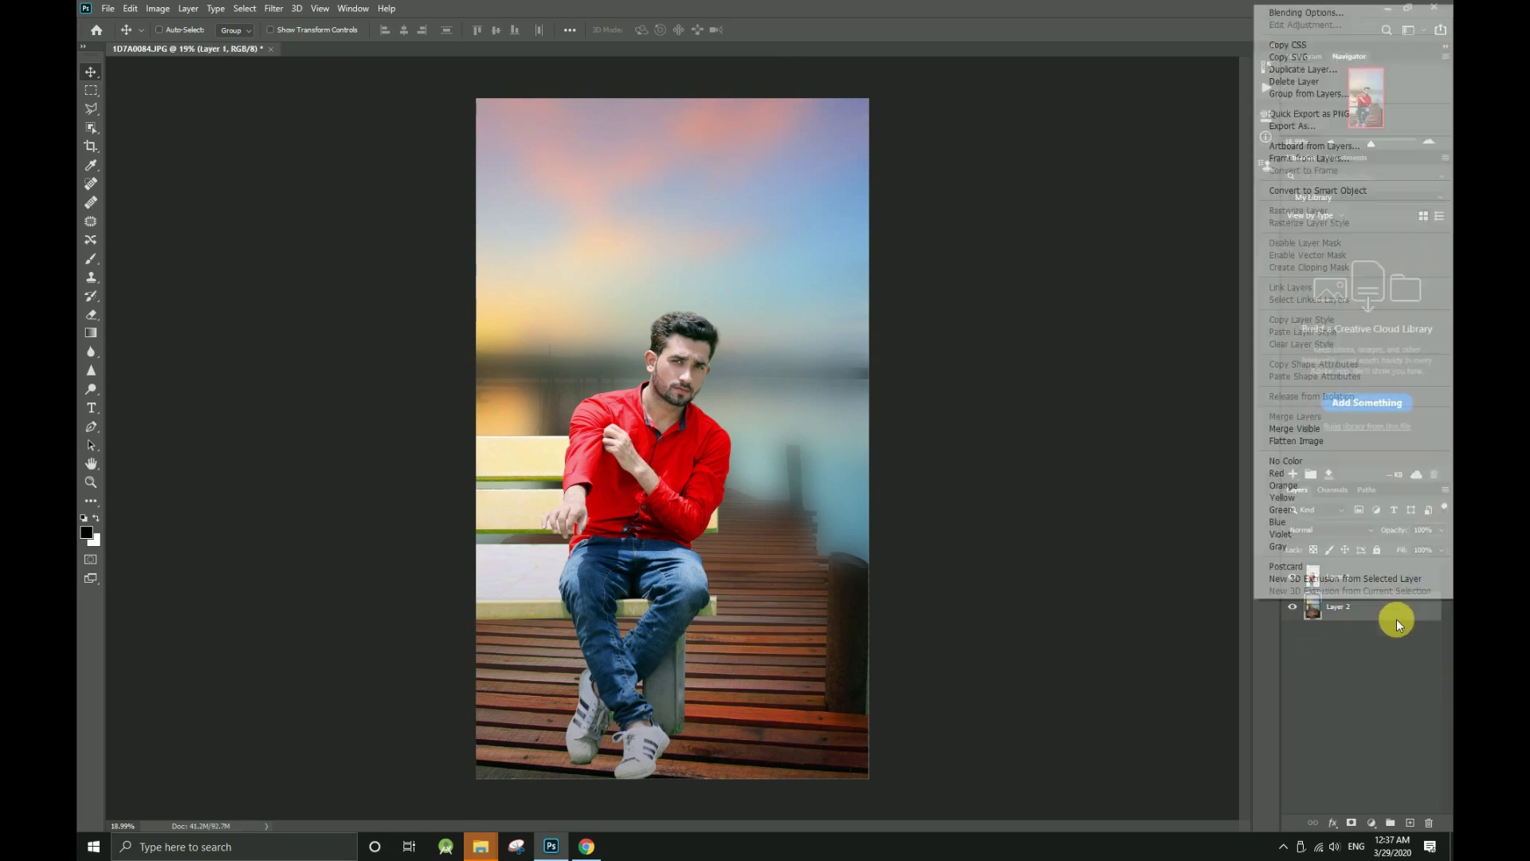
{"action": "left_click", "coordinate": [1322, 441]}
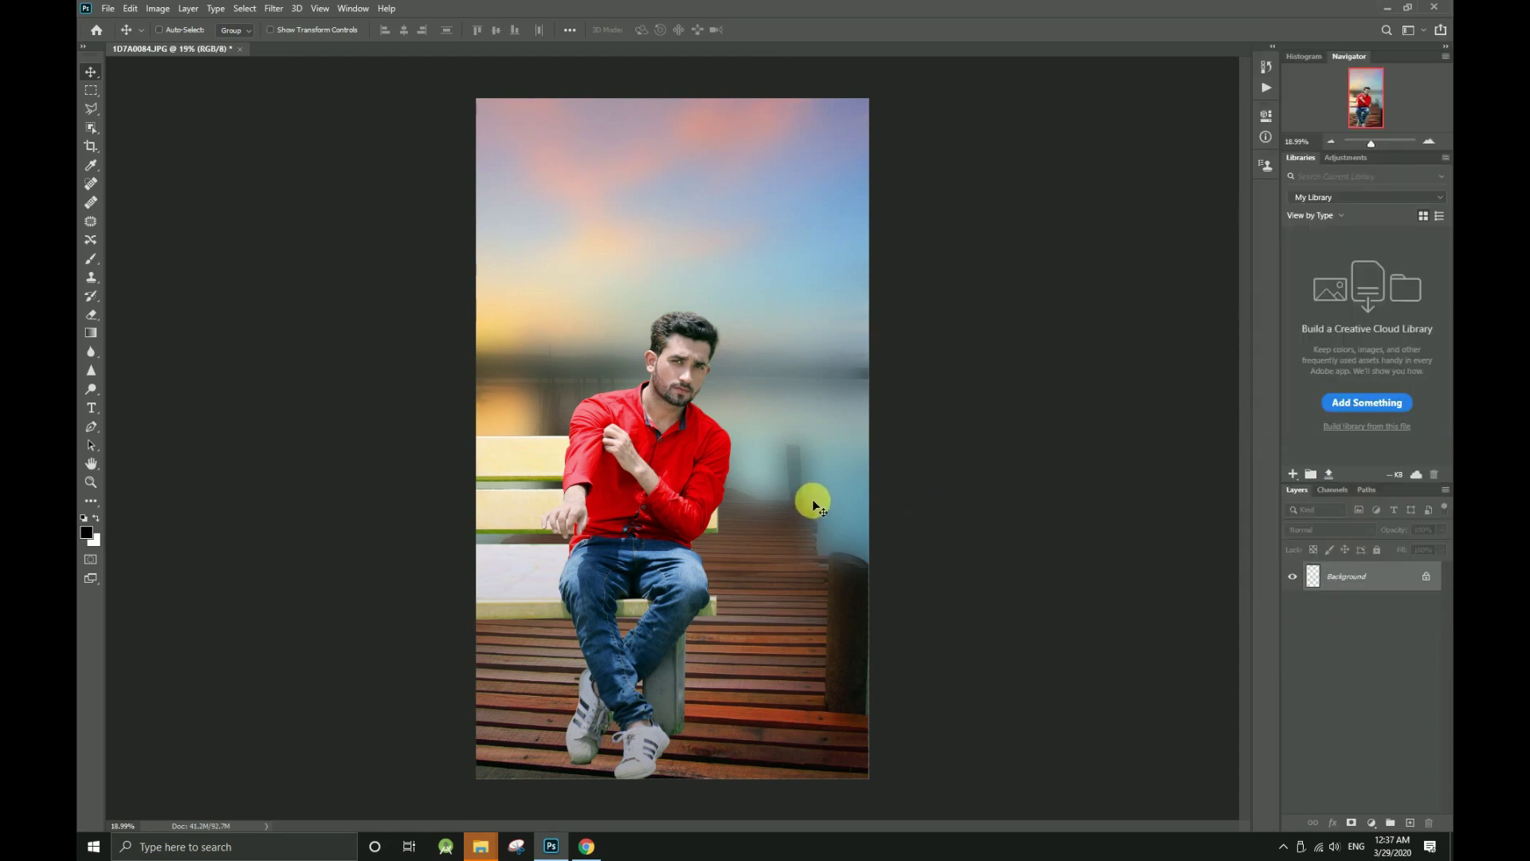
- Duplicate the Background layer and load the Kodak 5218 Kodak 2383 (by Adobe).cube 3D LUT in a Color Lookup adjustment on the copy
{"action": "key", "text": "ctrl+j"}
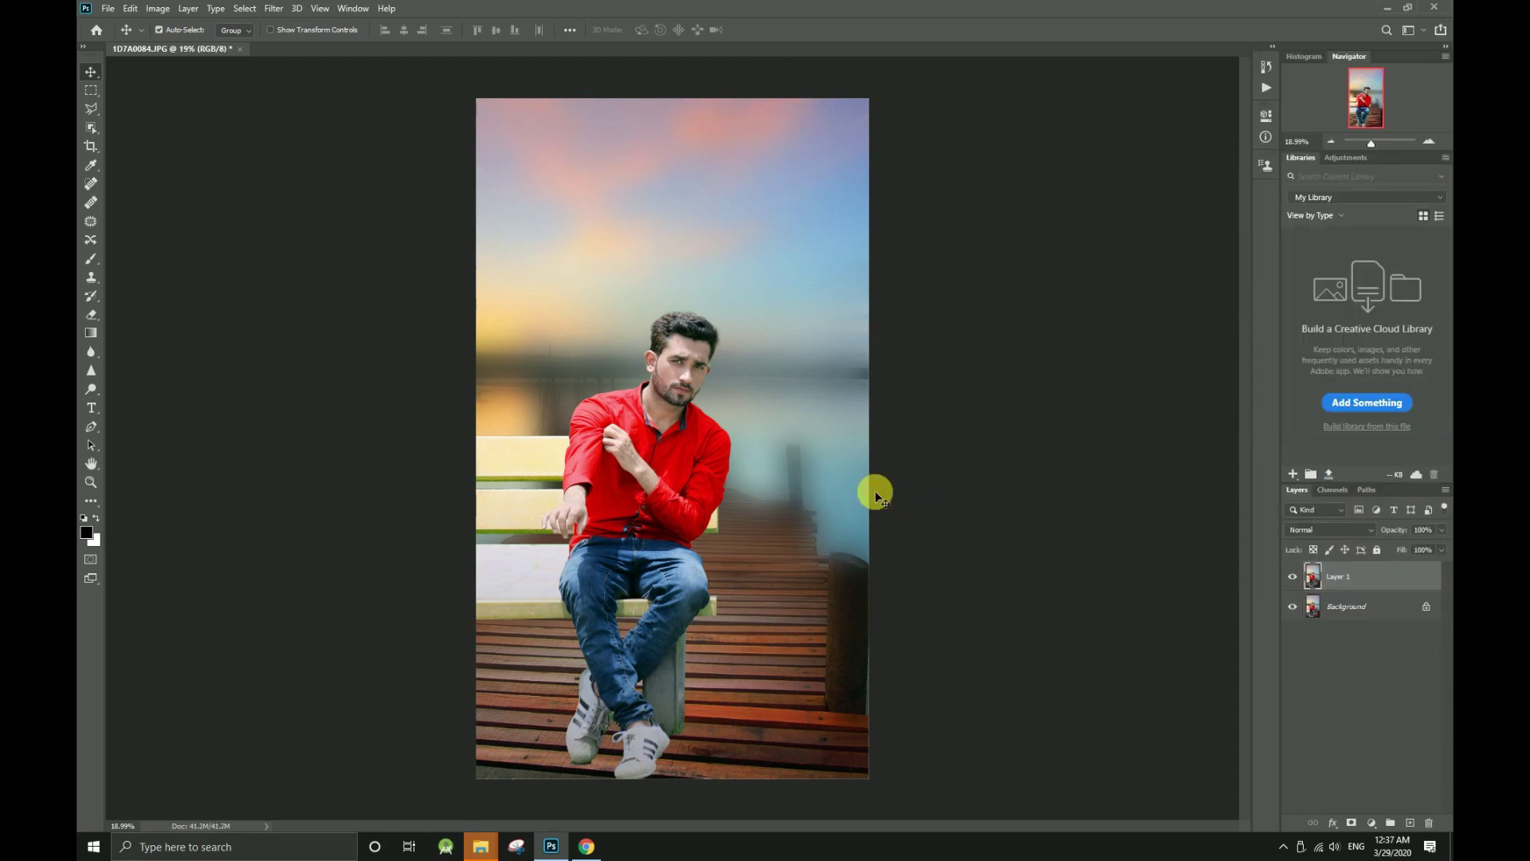
{"action": "left_click", "coordinate": [158, 8]}
{"action": "mouse_move", "coordinate": [197, 50]}
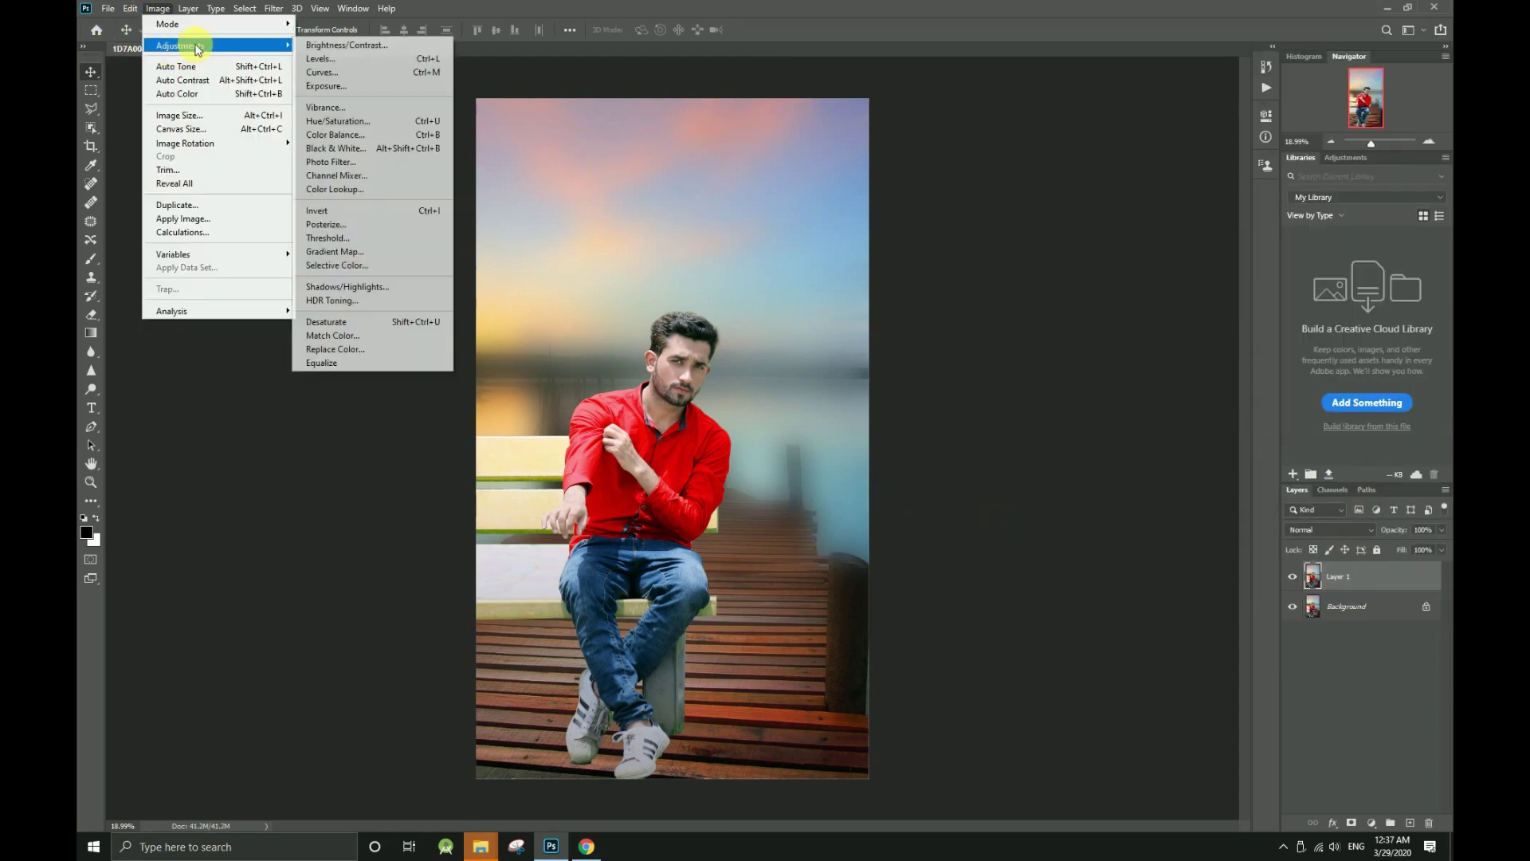
{"action": "left_click", "coordinate": [363, 188]}
{"action": "left_click_drag", "start_coordinate": [1032, 193], "coordinate": [1151, 79]}
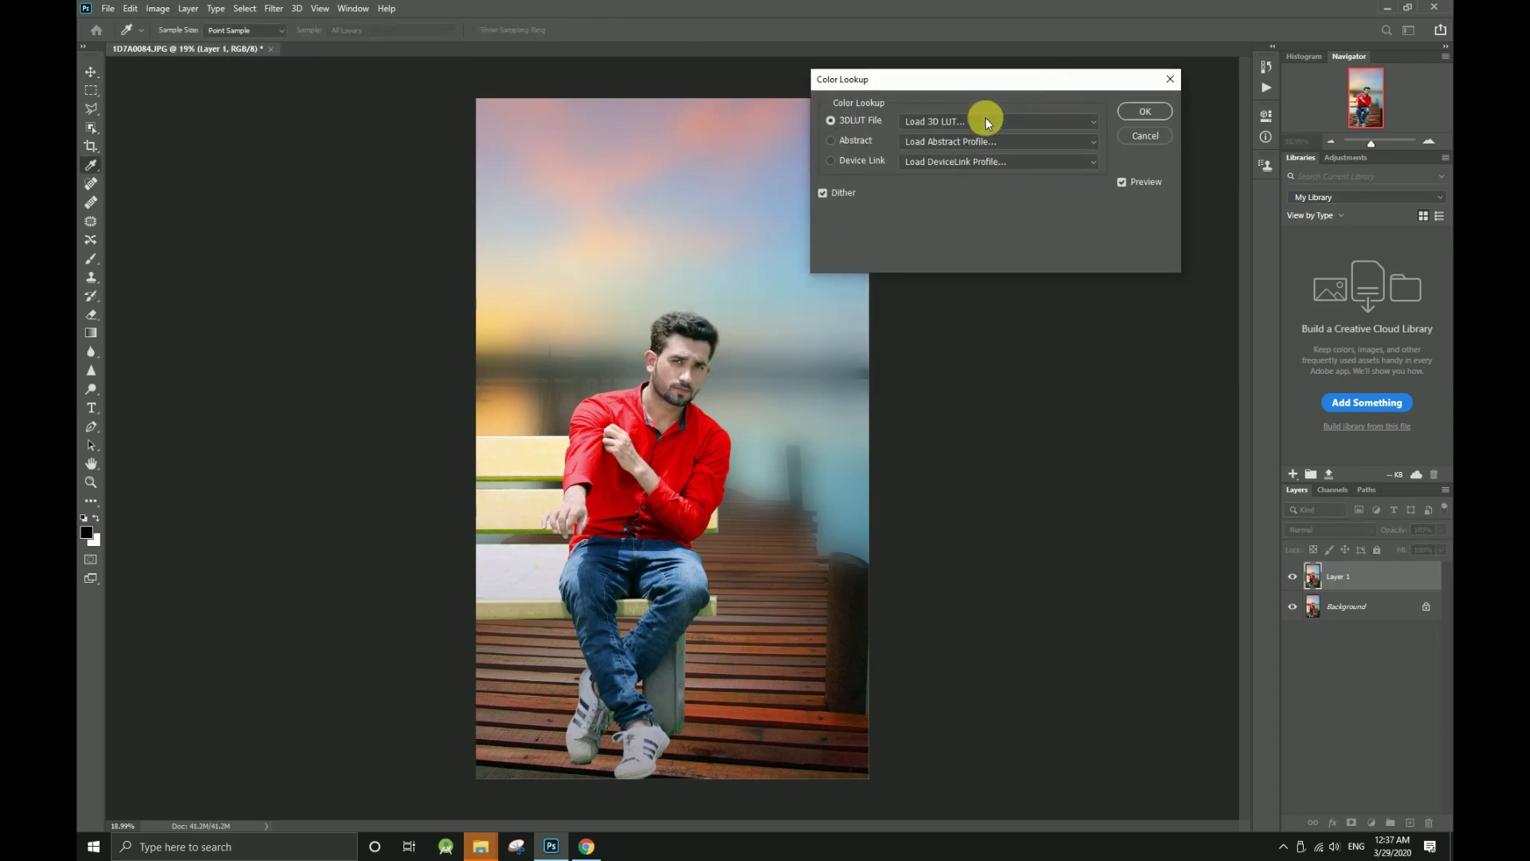
{"action": "left_click", "coordinate": [983, 121]}
{"action": "left_click", "coordinate": [966, 434]}
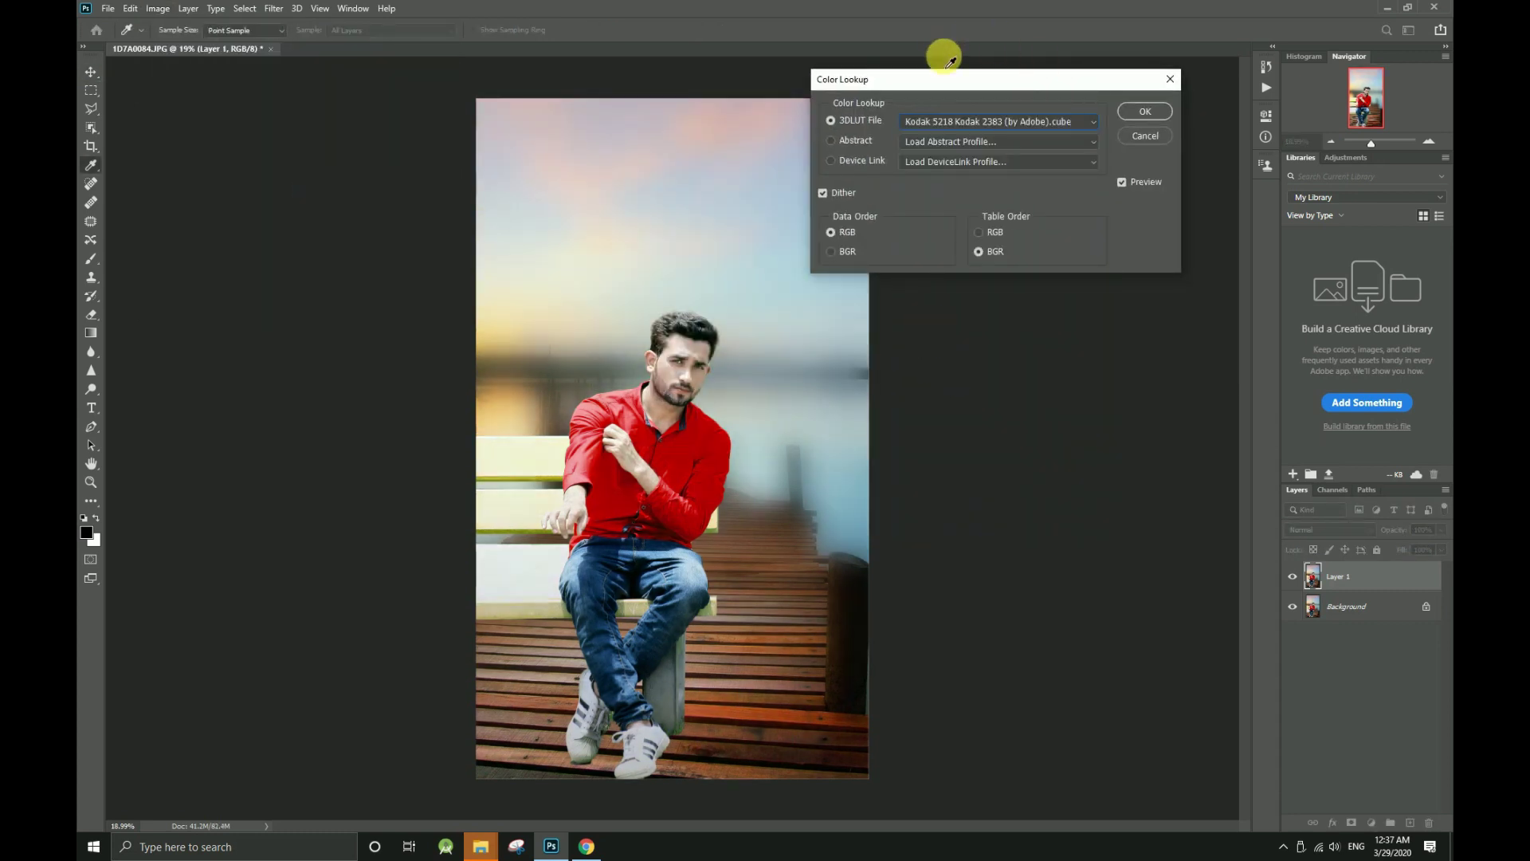
- Try other 3D LUT files and apply the FoggyNight.3DL color lookup to Layer 1
{"action": "left_click_drag", "start_coordinate": [922, 77], "coordinate": [1090, 34]}
{"action": "scroll", "coordinate": [1098, 76], "scroll_direction": "up", "scroll_amount": 3}
{"action": "scroll", "coordinate": [1098, 77], "scroll_direction": "up", "scroll_amount": 2}
{"action": "scroll", "coordinate": [1098, 76], "scroll_direction": "up", "scroll_amount": 2}
{"action": "scroll", "coordinate": [1098, 76], "scroll_direction": "up", "scroll_amount": 2}
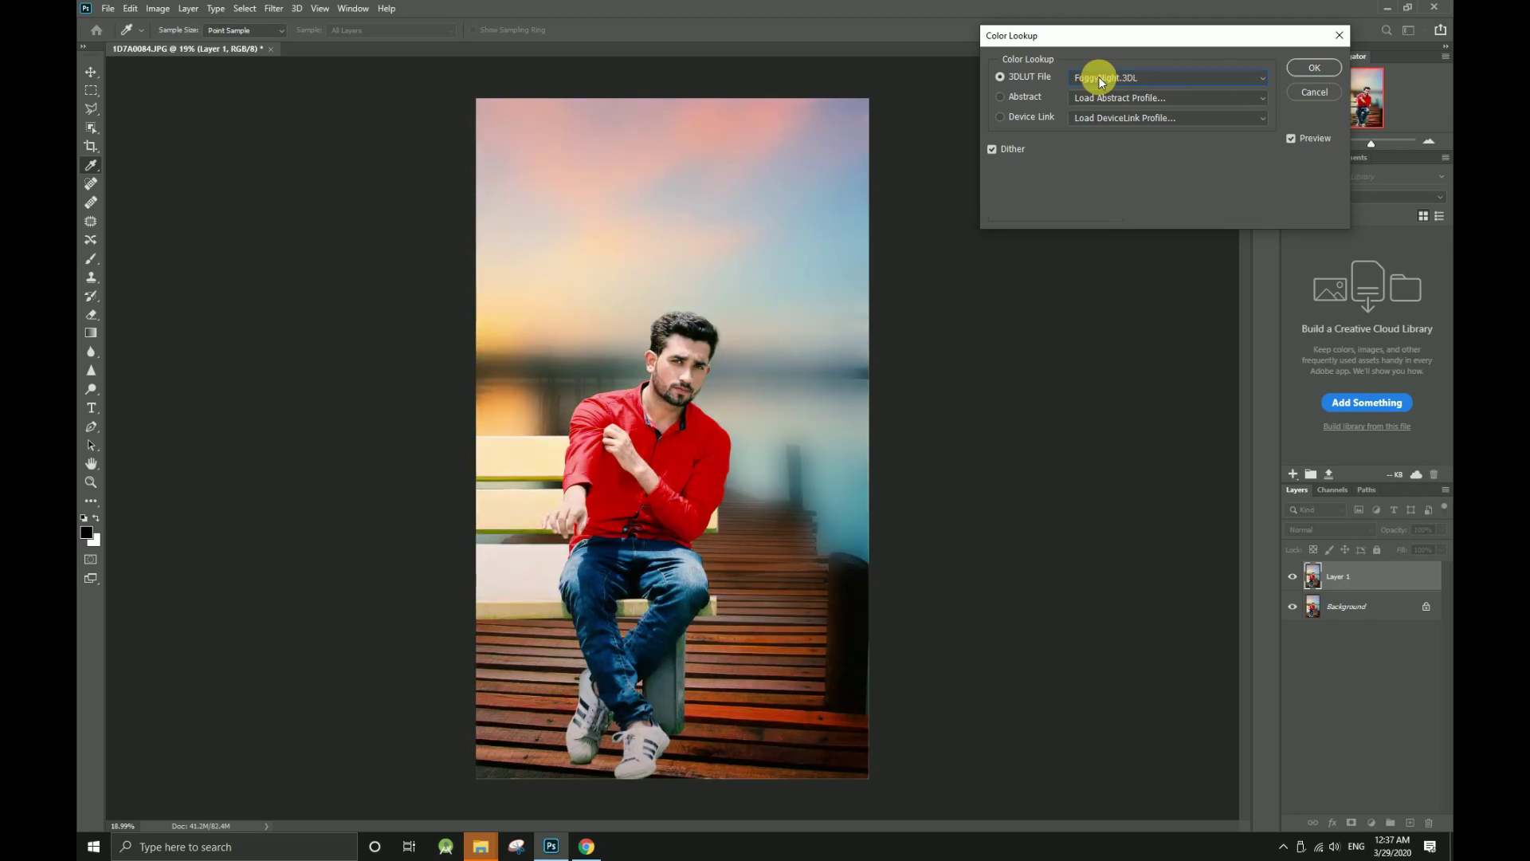
{"action": "scroll", "coordinate": [1098, 76], "scroll_direction": "down", "scroll_amount": 1}
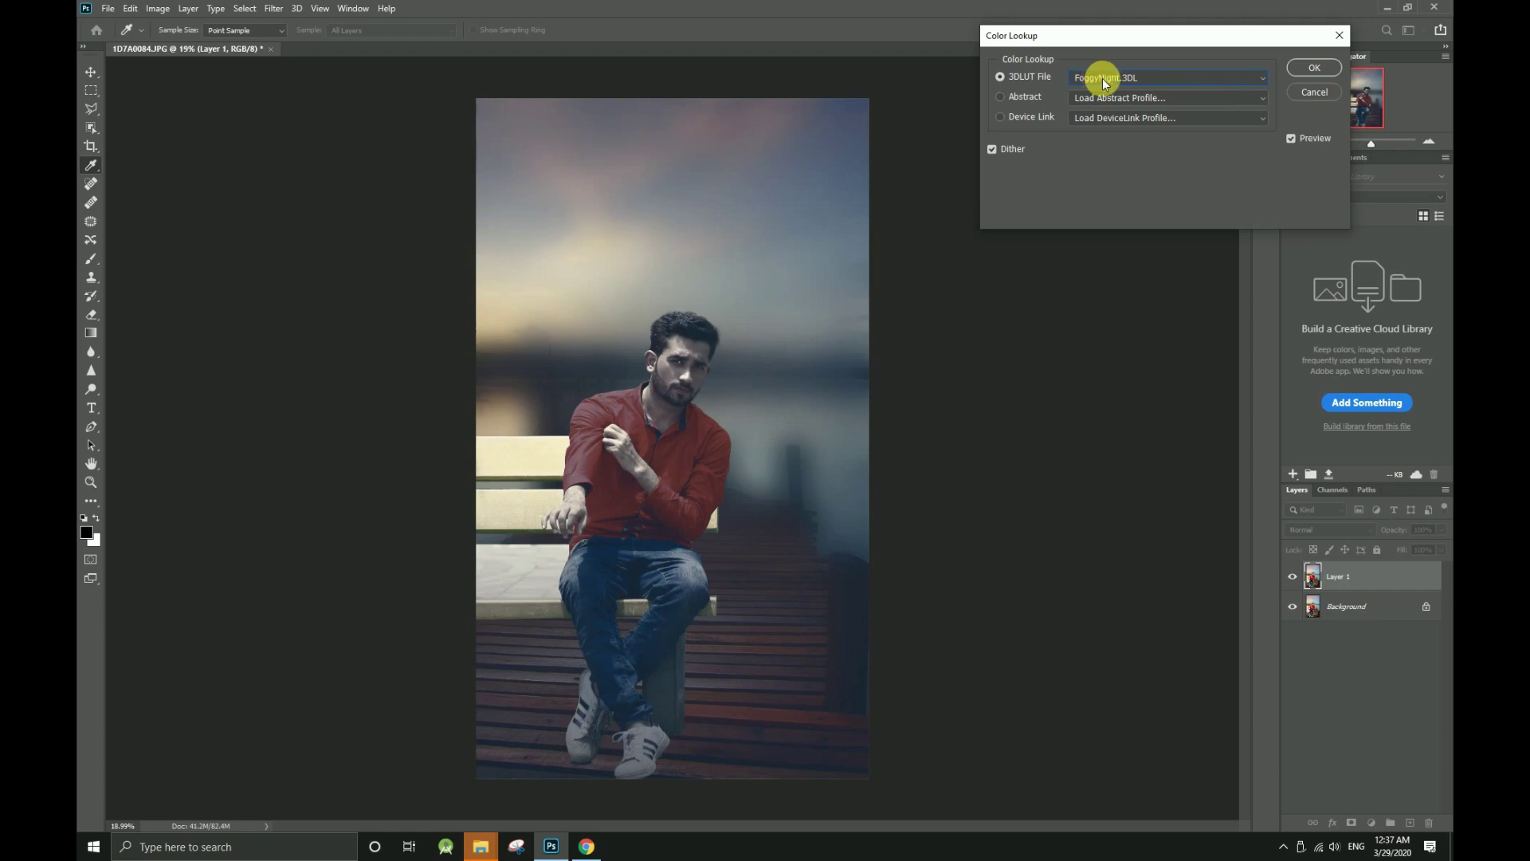
{"action": "left_click", "coordinate": [1326, 68]}
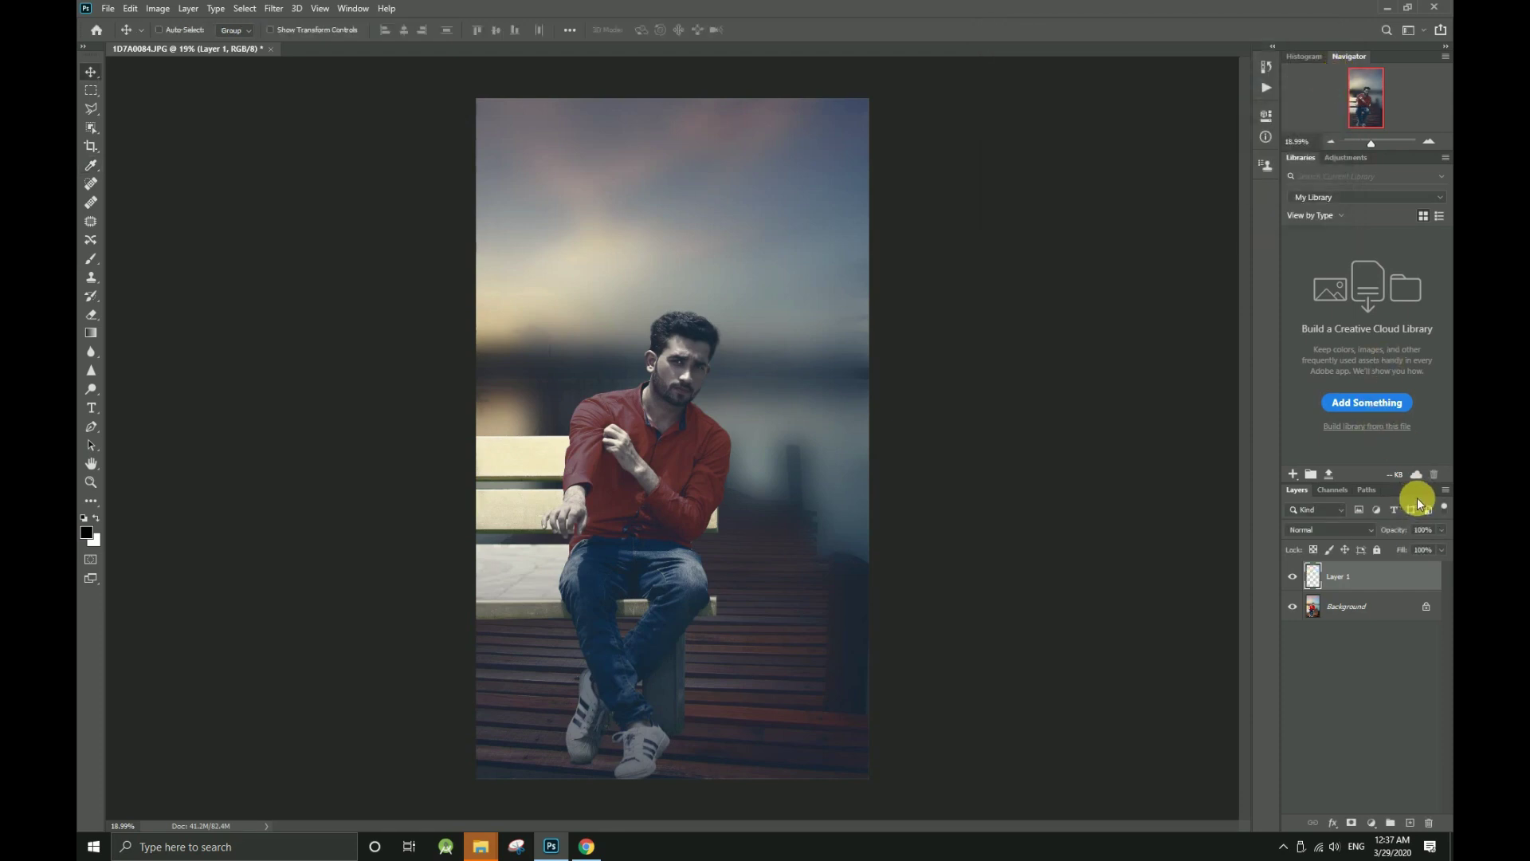
- Reduce Layer 1's fill to 67% and delete the layer
{"action": "left_click_drag", "start_coordinate": [1396, 554], "coordinate": [1380, 553]}
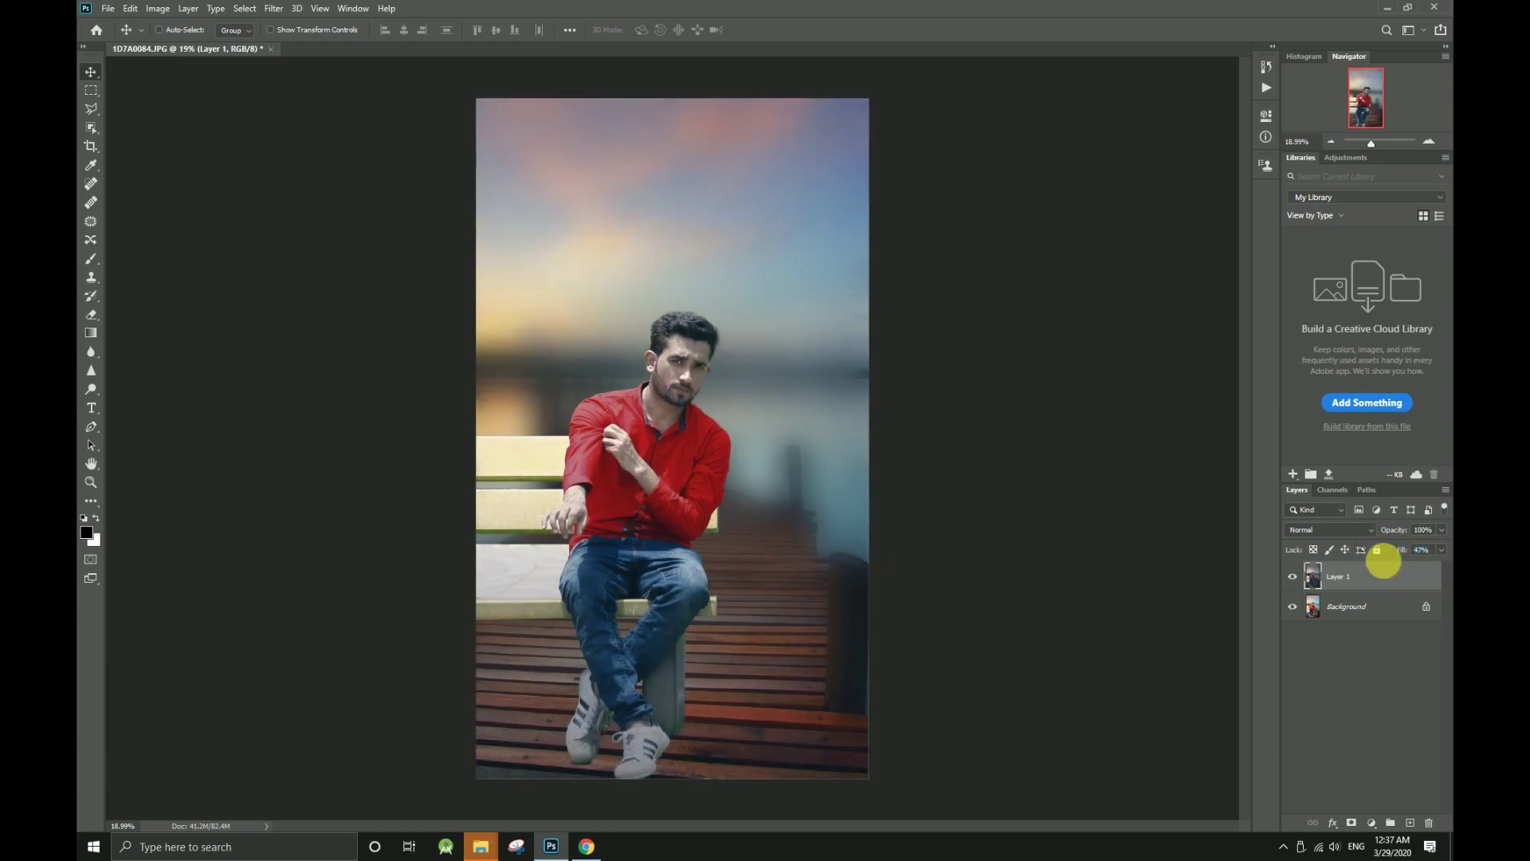
{"action": "right_click", "coordinate": [1385, 578]}
{"action": "left_click", "coordinate": [1223, 314]}
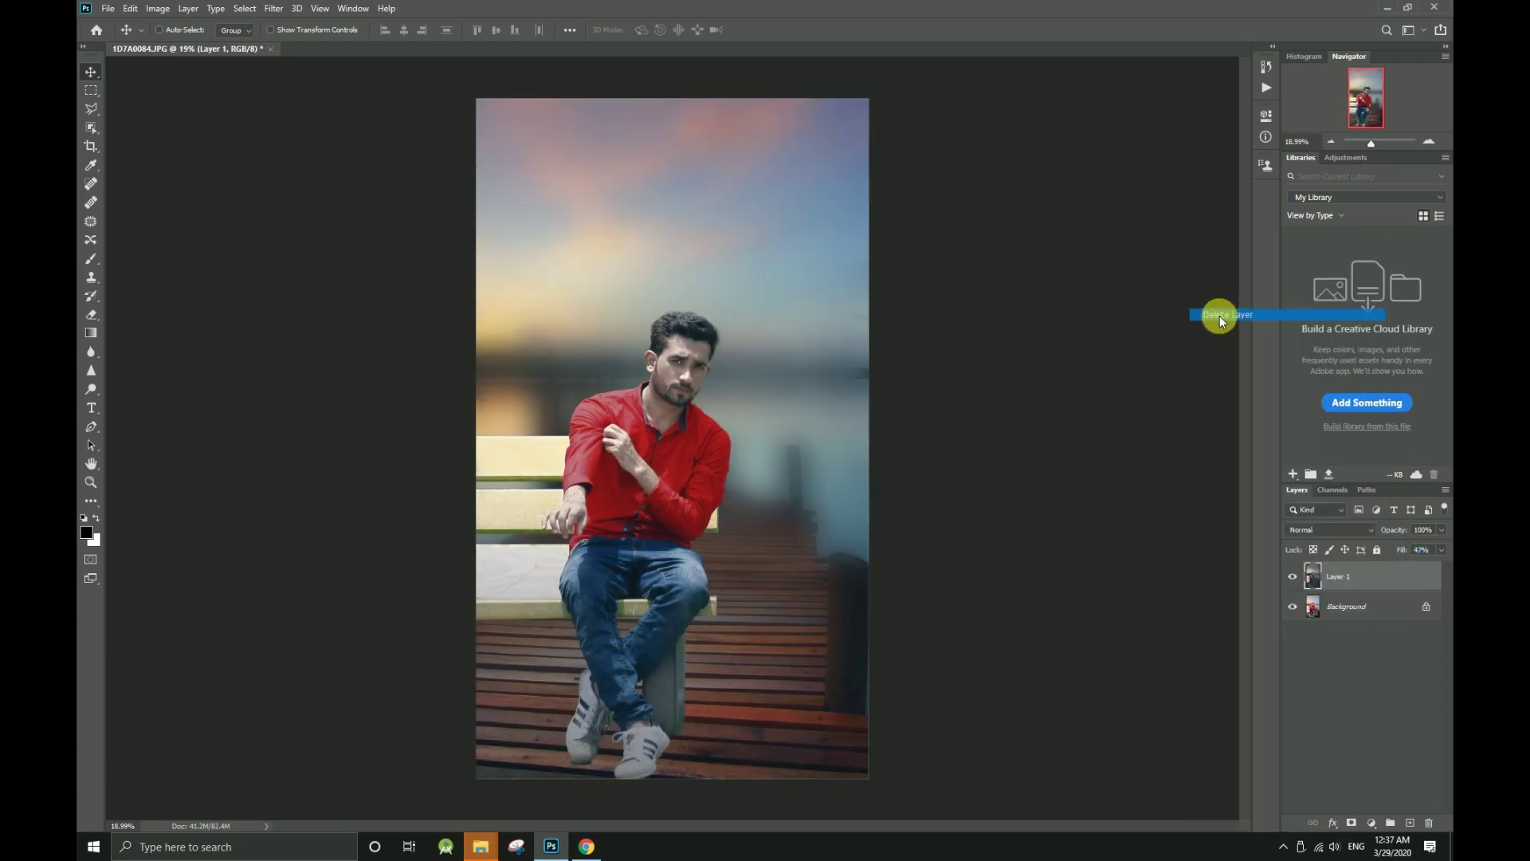
- Open the Background layer in the Camera Raw Filter, dismiss the welcome screen and web page, and make the filter window full screen
{"action": "left_click", "coordinate": [287, 8]}
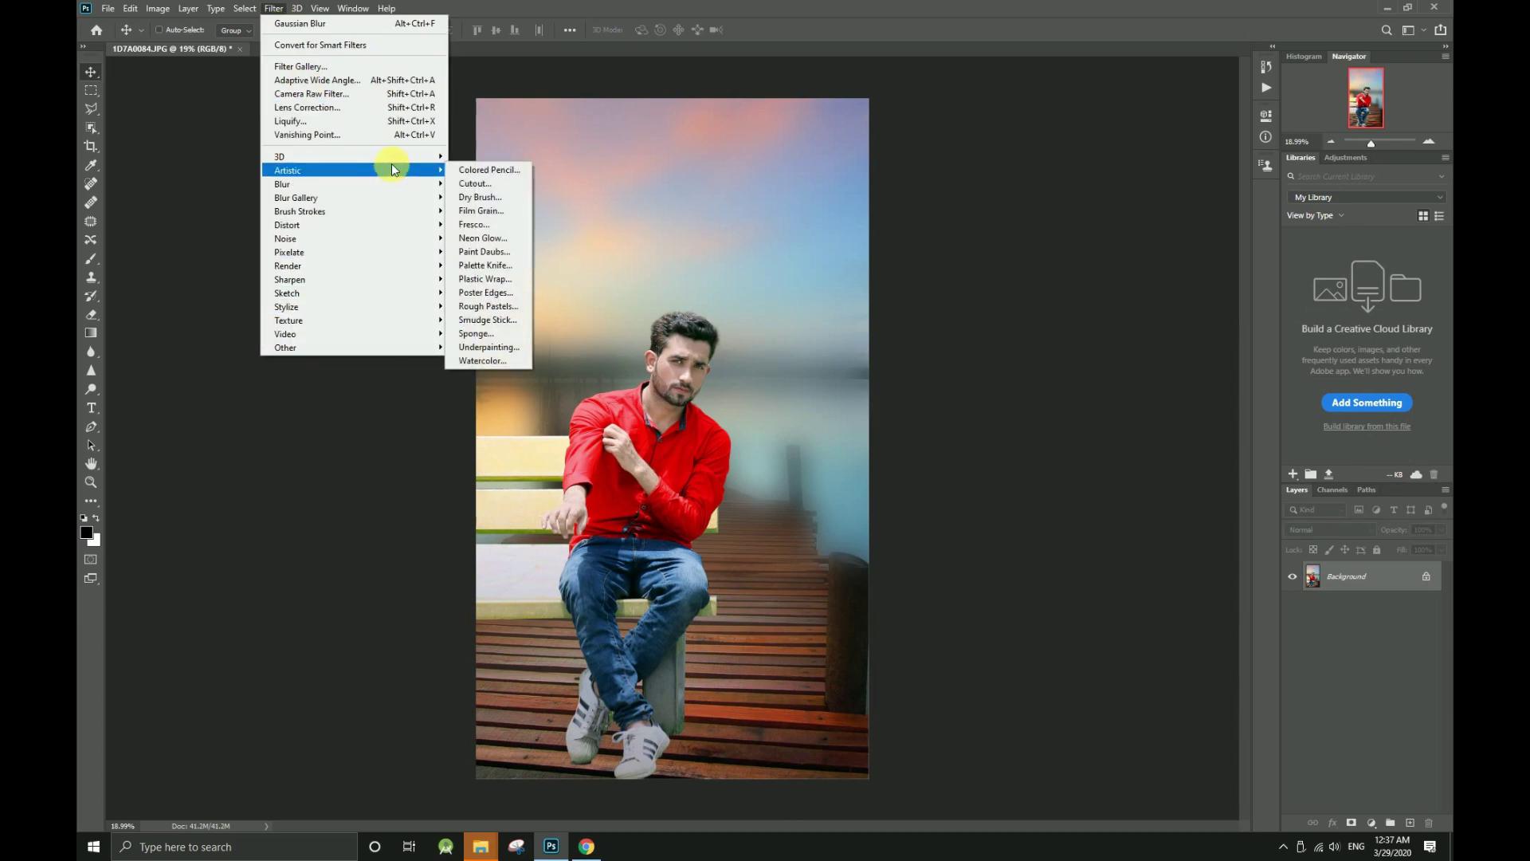
{"action": "left_click", "coordinate": [310, 93]}
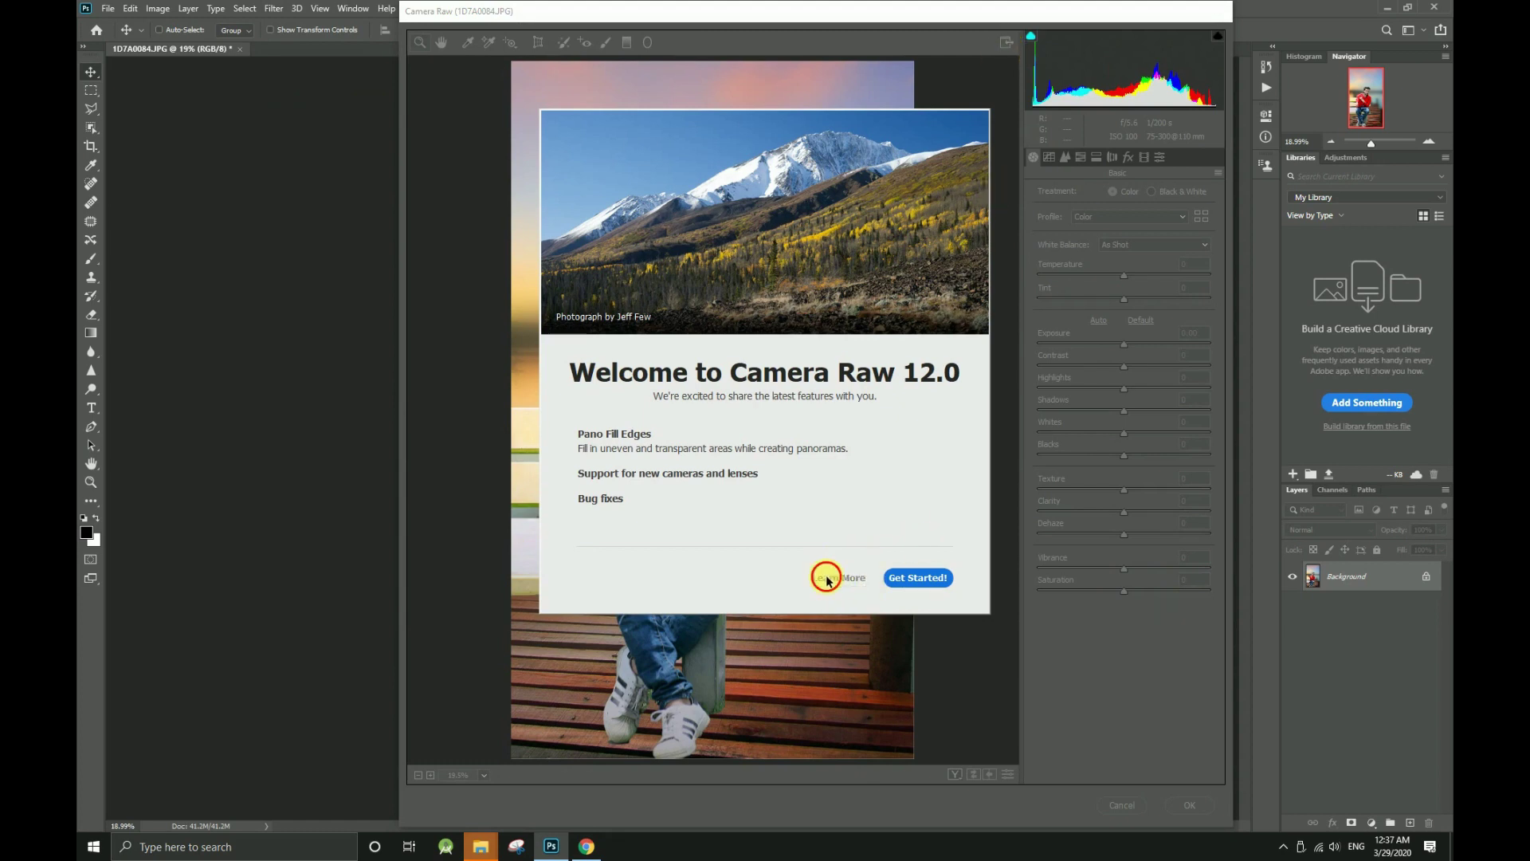
{"action": "left_click", "coordinate": [913, 579]}
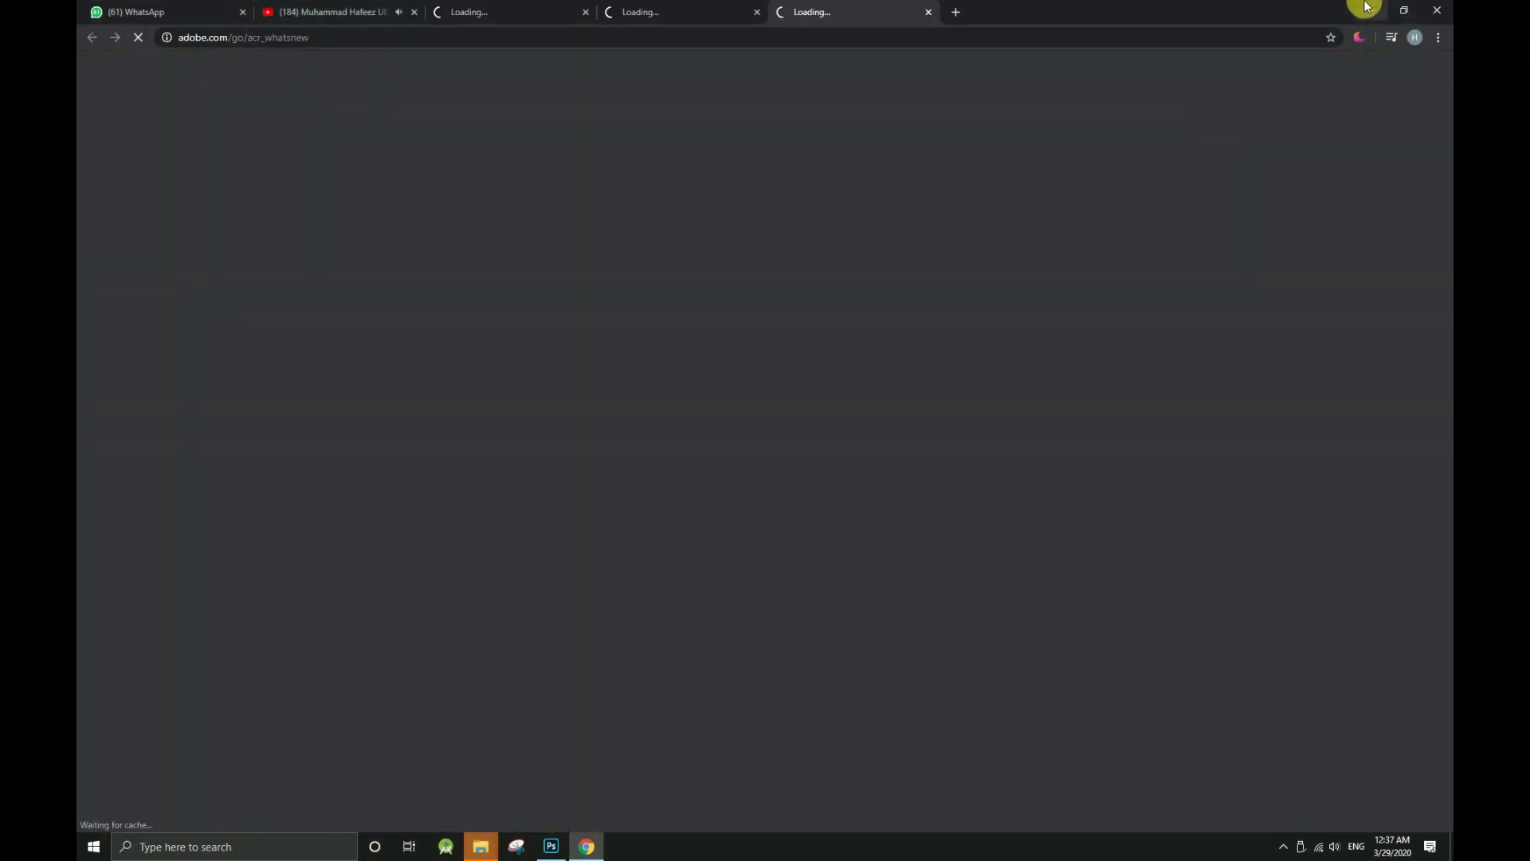
{"action": "left_click", "coordinate": [1365, 7]}
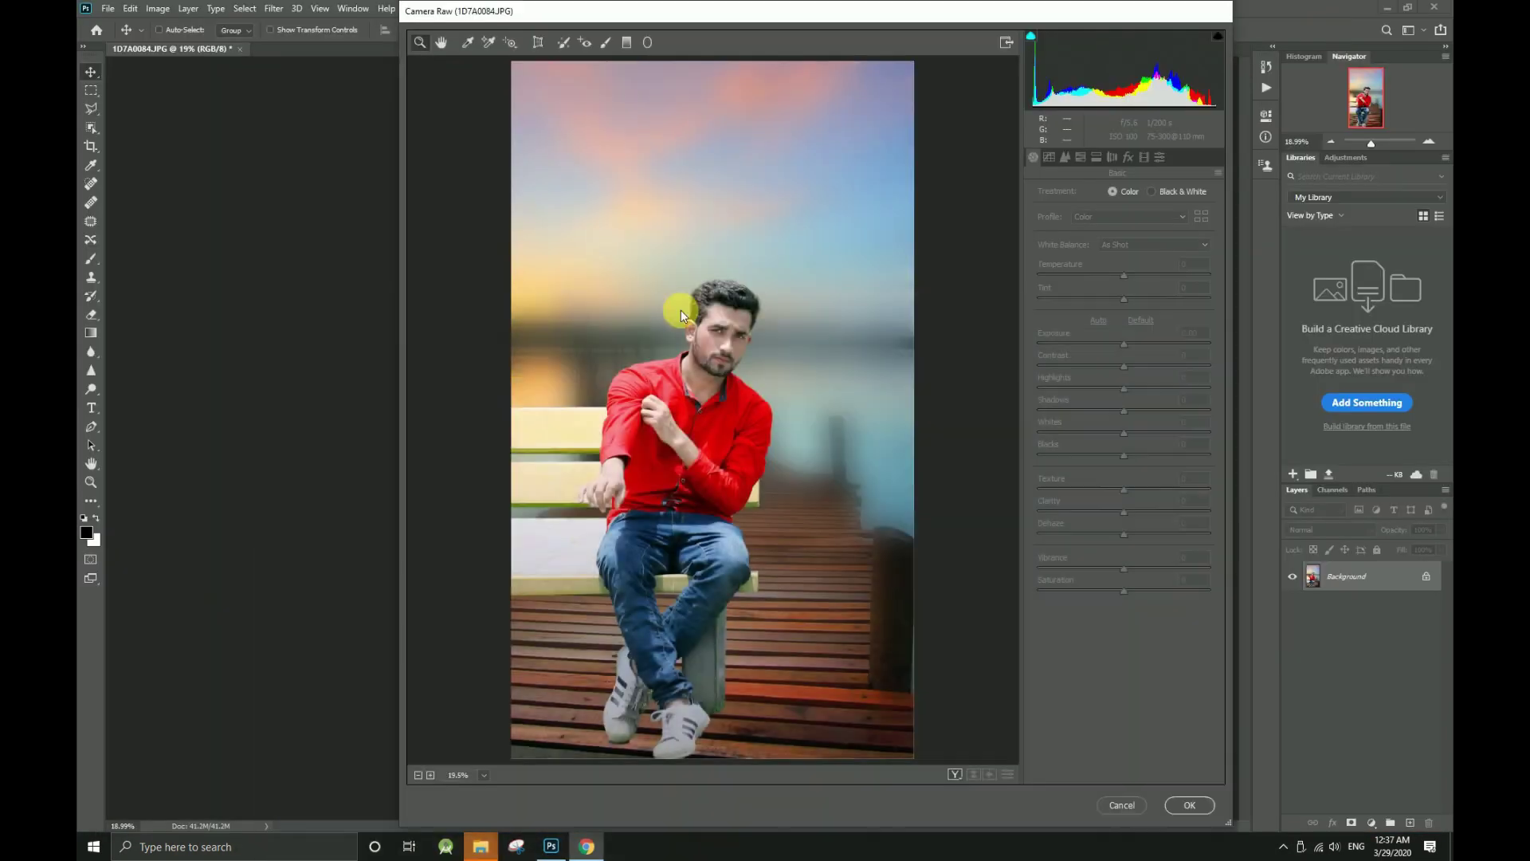
{"action": "left_click", "coordinate": [1004, 45]}
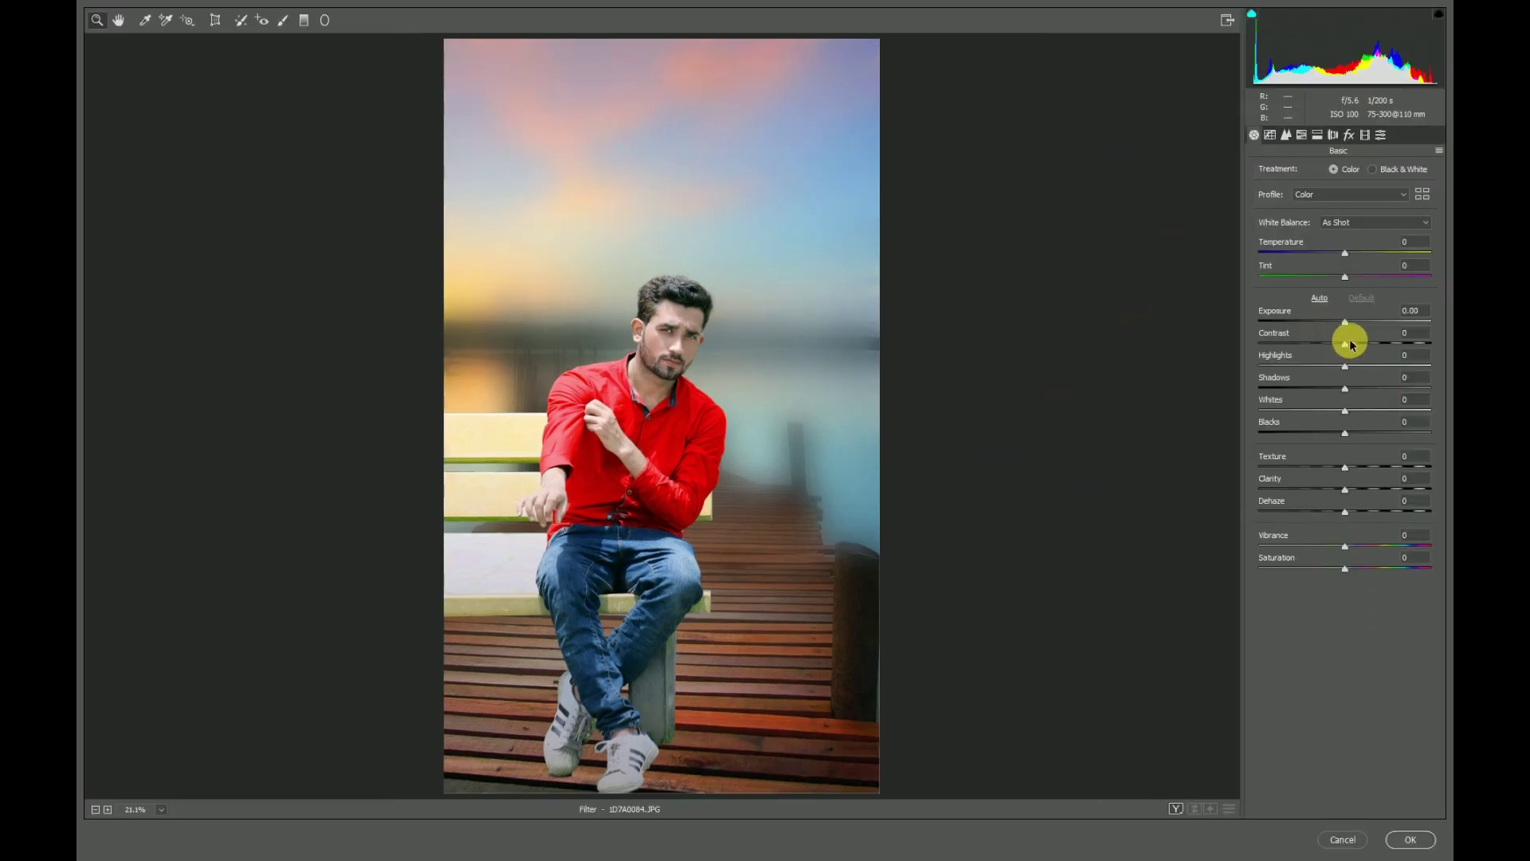
- Add a dark post-crop vignette with Amount -50, Midpoint 3 and Roundness +82
{"action": "left_click", "coordinate": [1348, 134]}
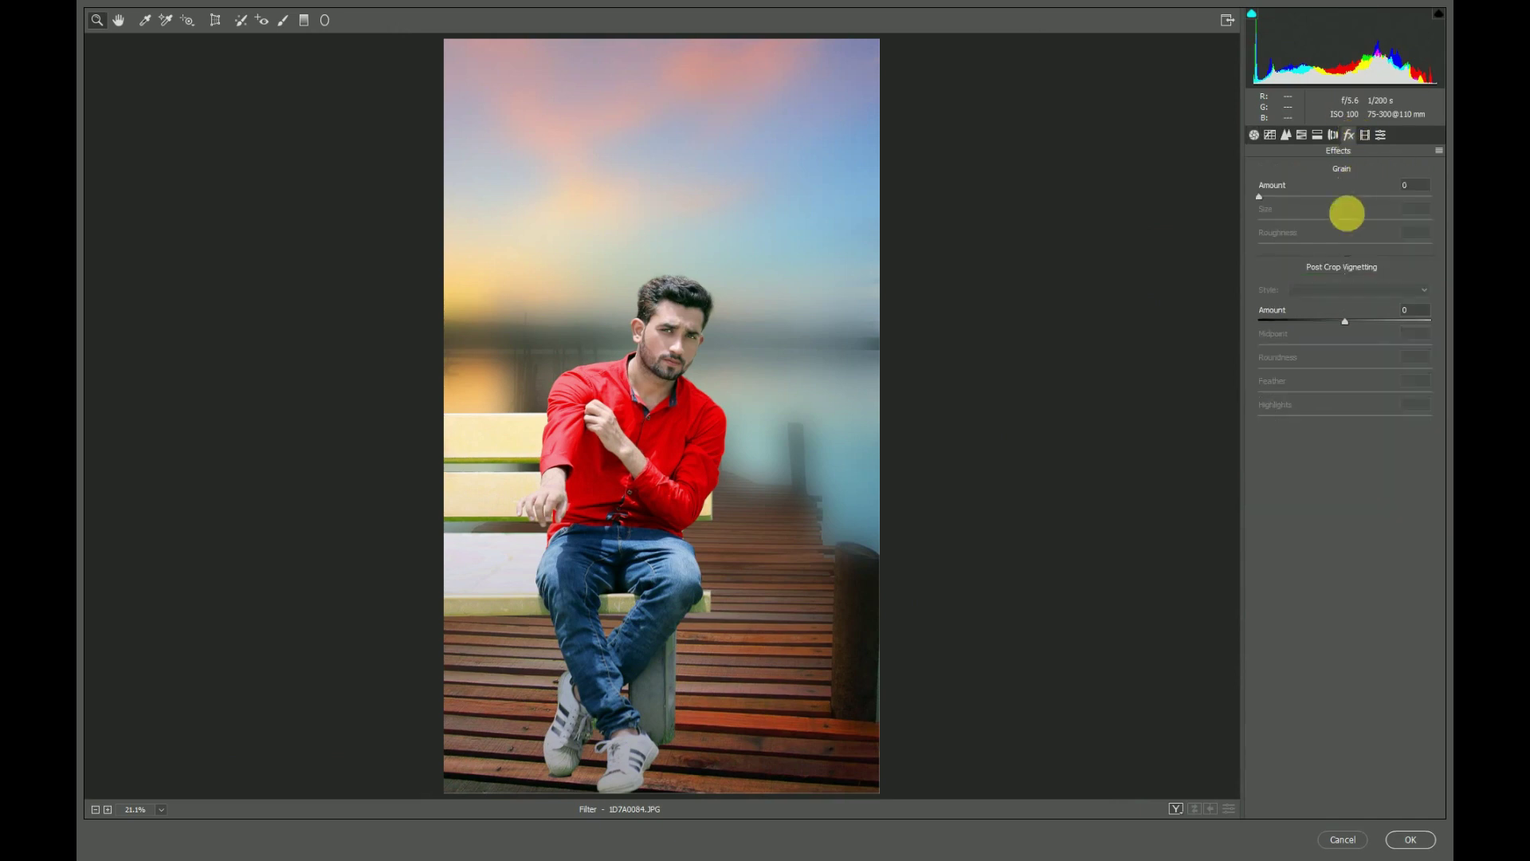
{"action": "left_click_drag", "start_coordinate": [1345, 321], "coordinate": [1266, 345]}
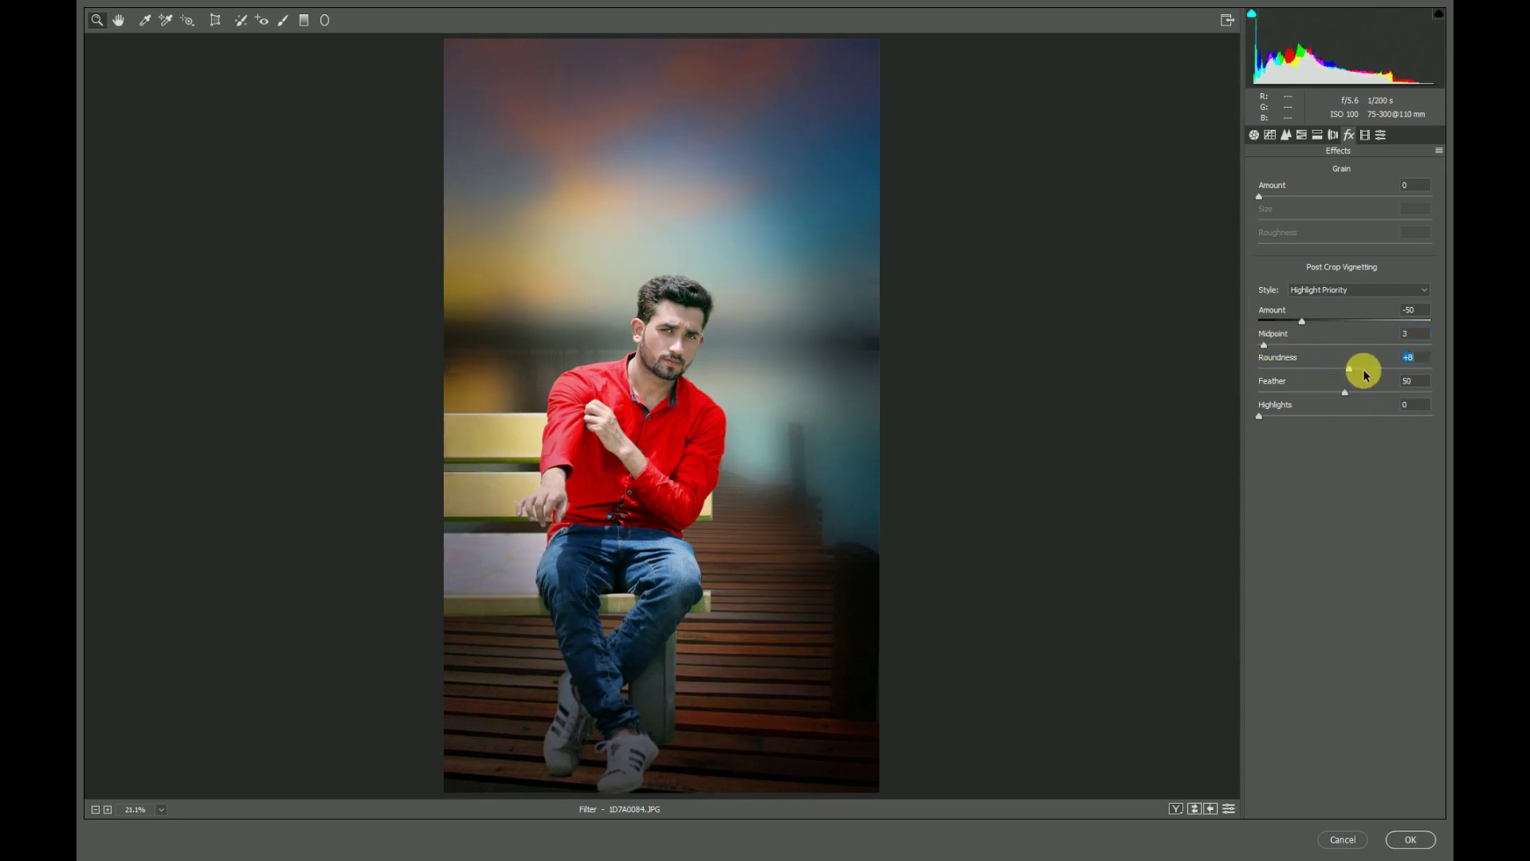
{"action": "left_click_drag", "start_coordinate": [1363, 370], "coordinate": [1415, 371]}
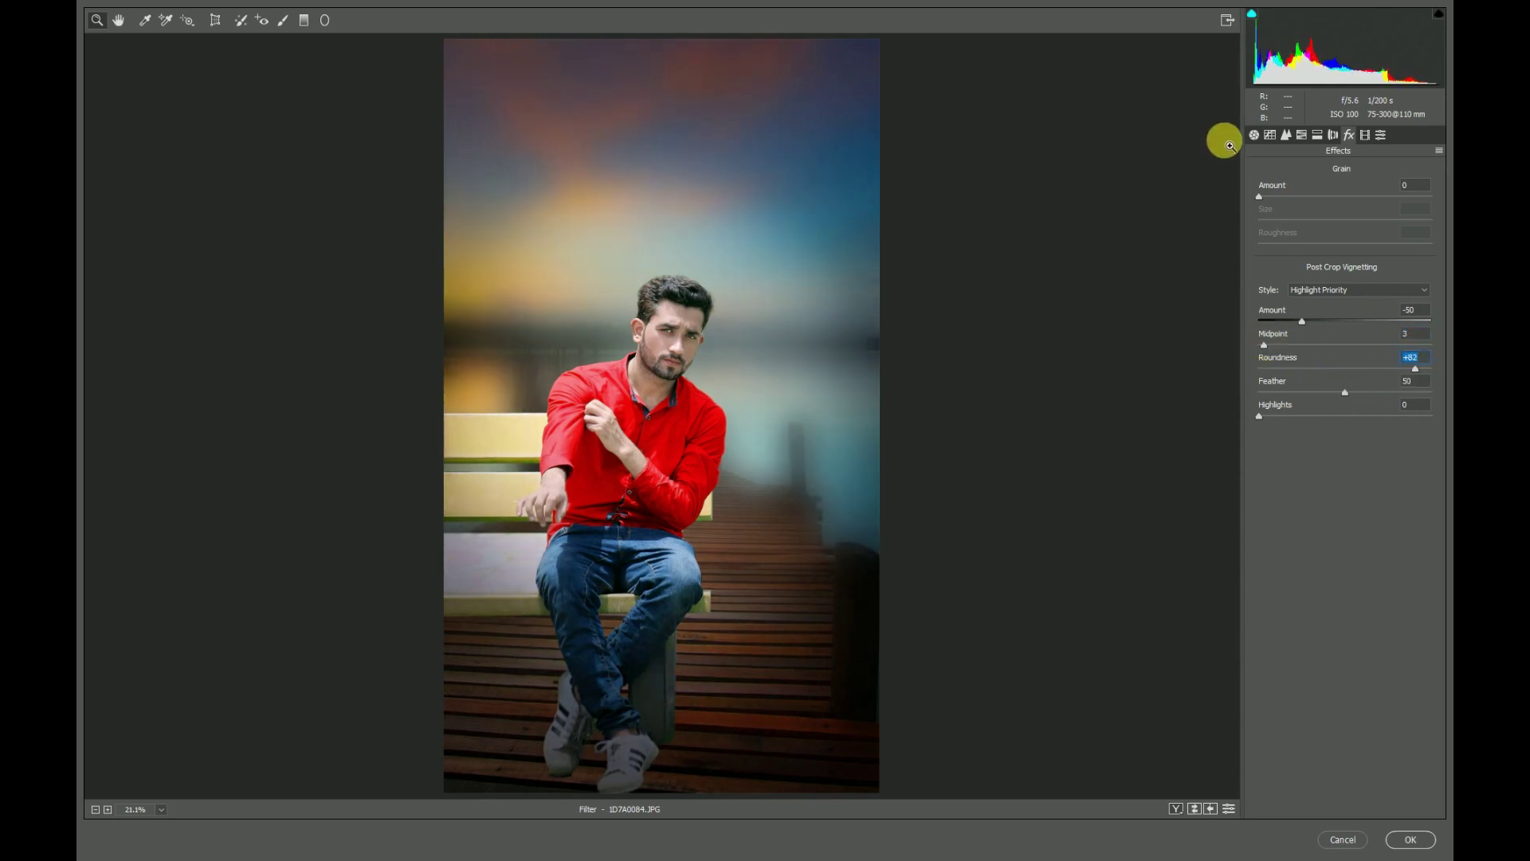
- Set the basic adjustments to Contrast +11, Highlights -100, Shadows +38, Whites +28, Blacks +66, Texture +23, Clarity +14 and Dehaze -3
{"action": "left_click", "coordinate": [1254, 136]}
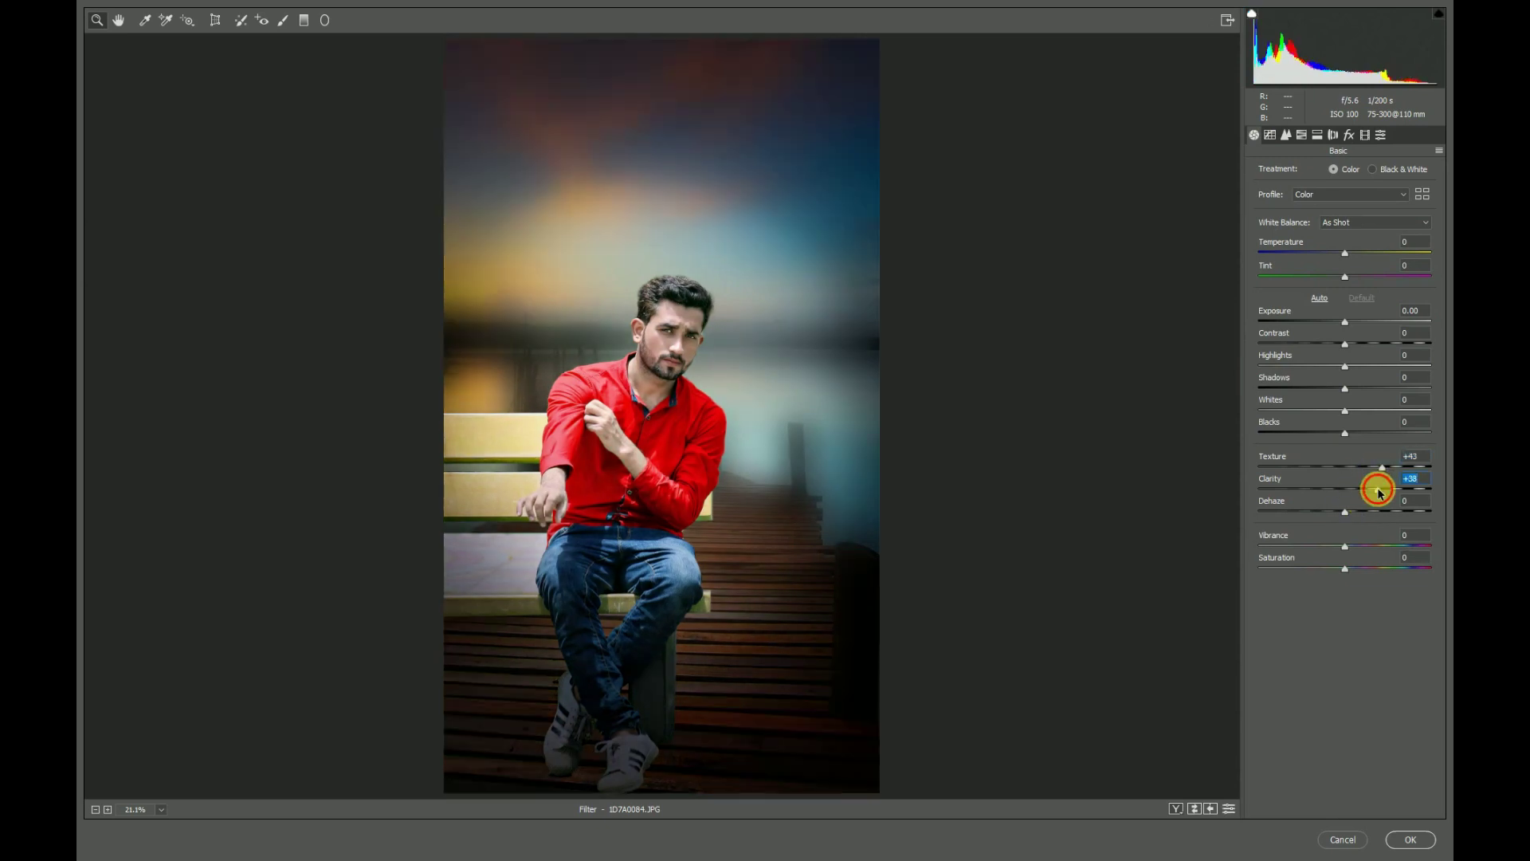
{"action": "left_click_drag", "start_coordinate": [1378, 492], "coordinate": [1188, 359]}
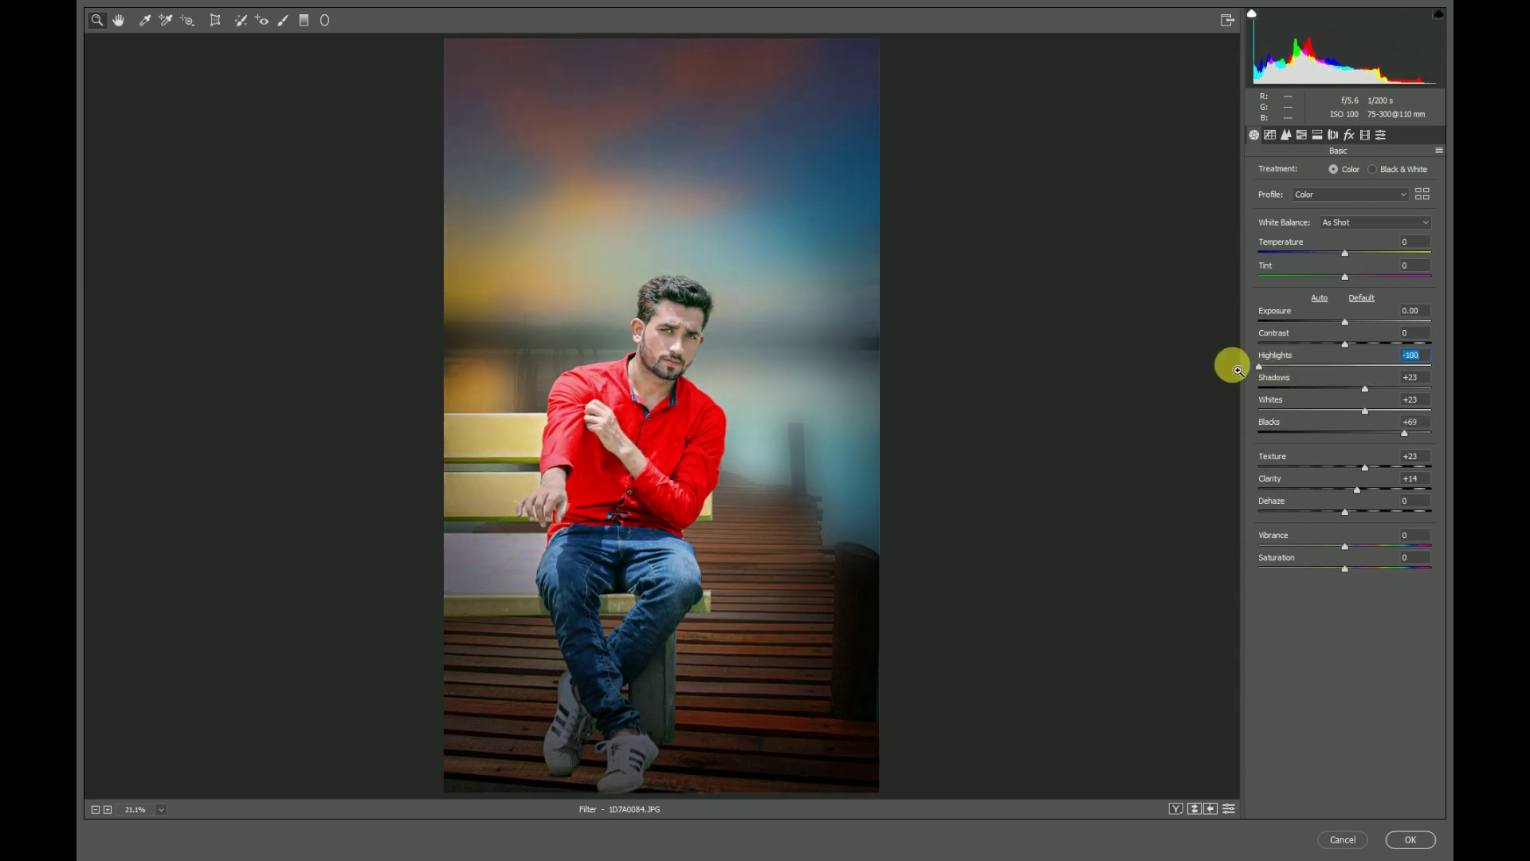
{"action": "left_click_drag", "start_coordinate": [1361, 344], "coordinate": [1354, 344]}
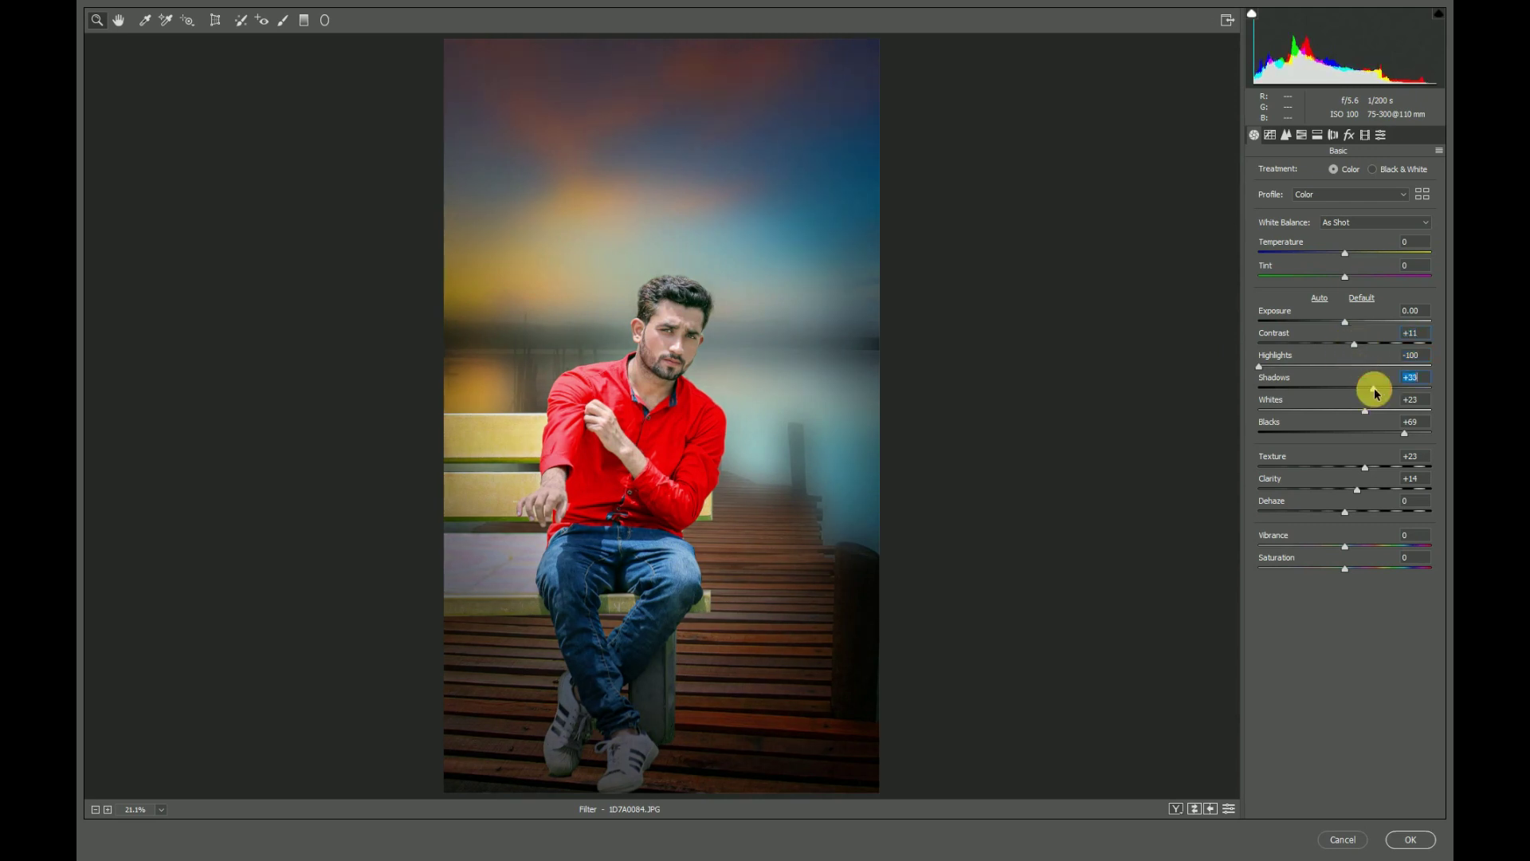
{"action": "left_click_drag", "start_coordinate": [1383, 391], "coordinate": [1375, 386]}
{"action": "left_click", "coordinate": [1377, 417]}
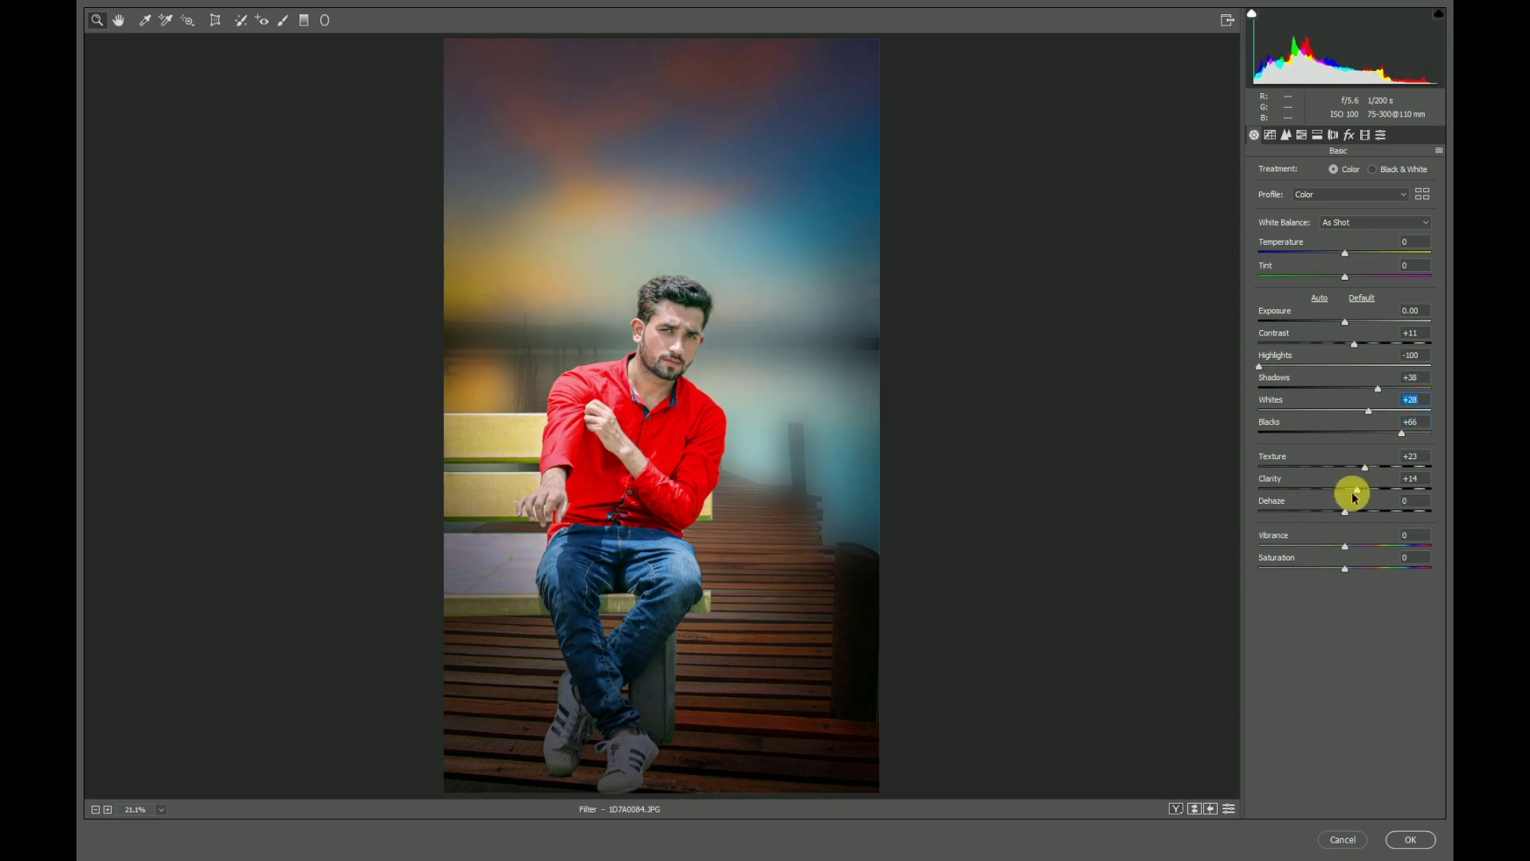
{"action": "left_click_drag", "start_coordinate": [1367, 514], "coordinate": [1346, 514]}
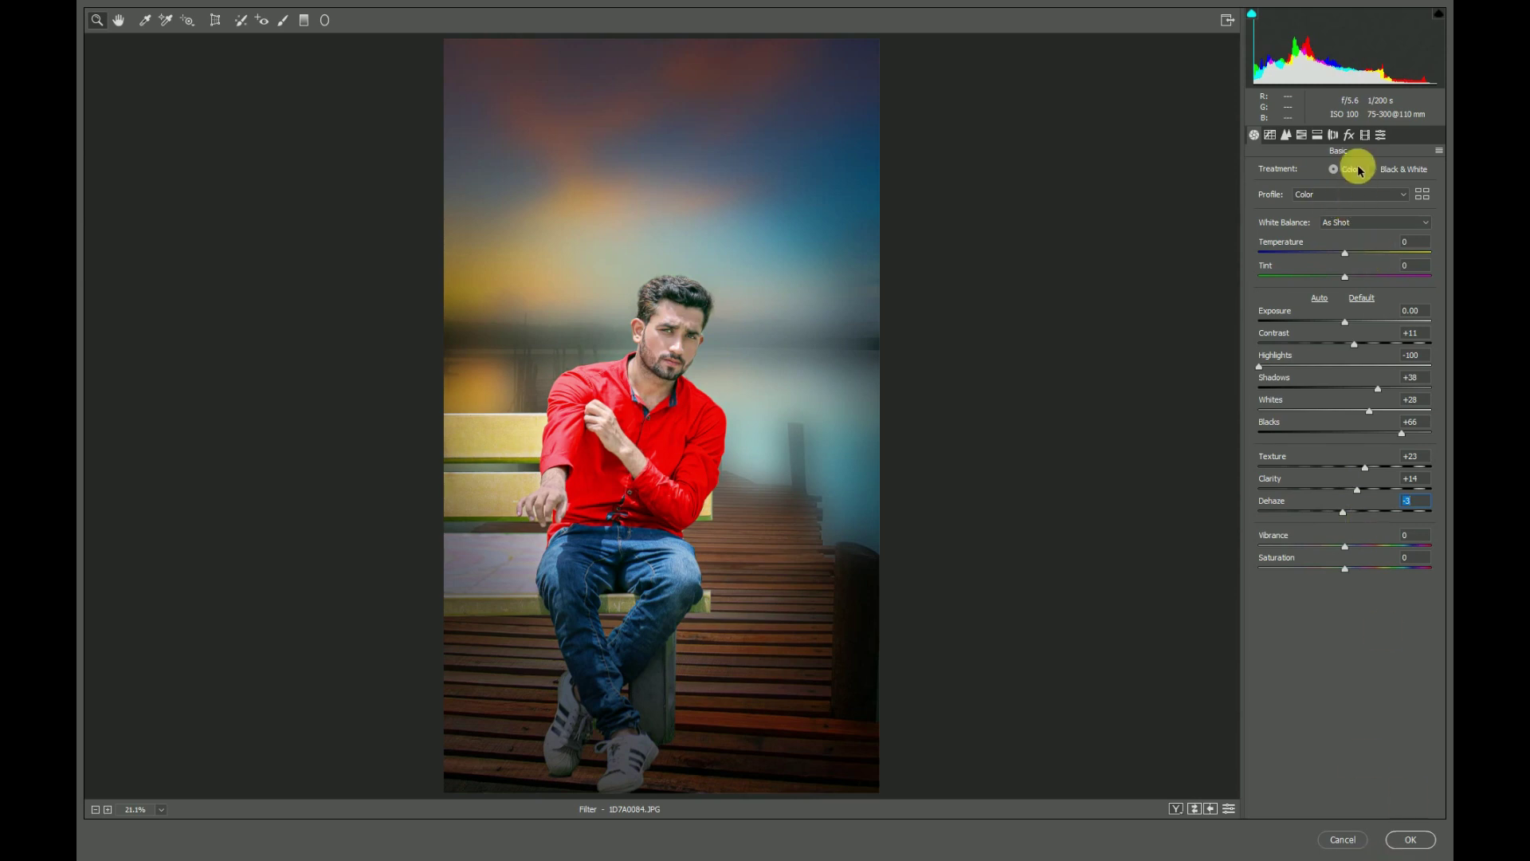
- In the color calibration, set the Green Primary Hue to -43 and Saturation to +17
{"action": "left_click", "coordinate": [1363, 137]}
{"action": "left_click", "coordinate": [1364, 137]}
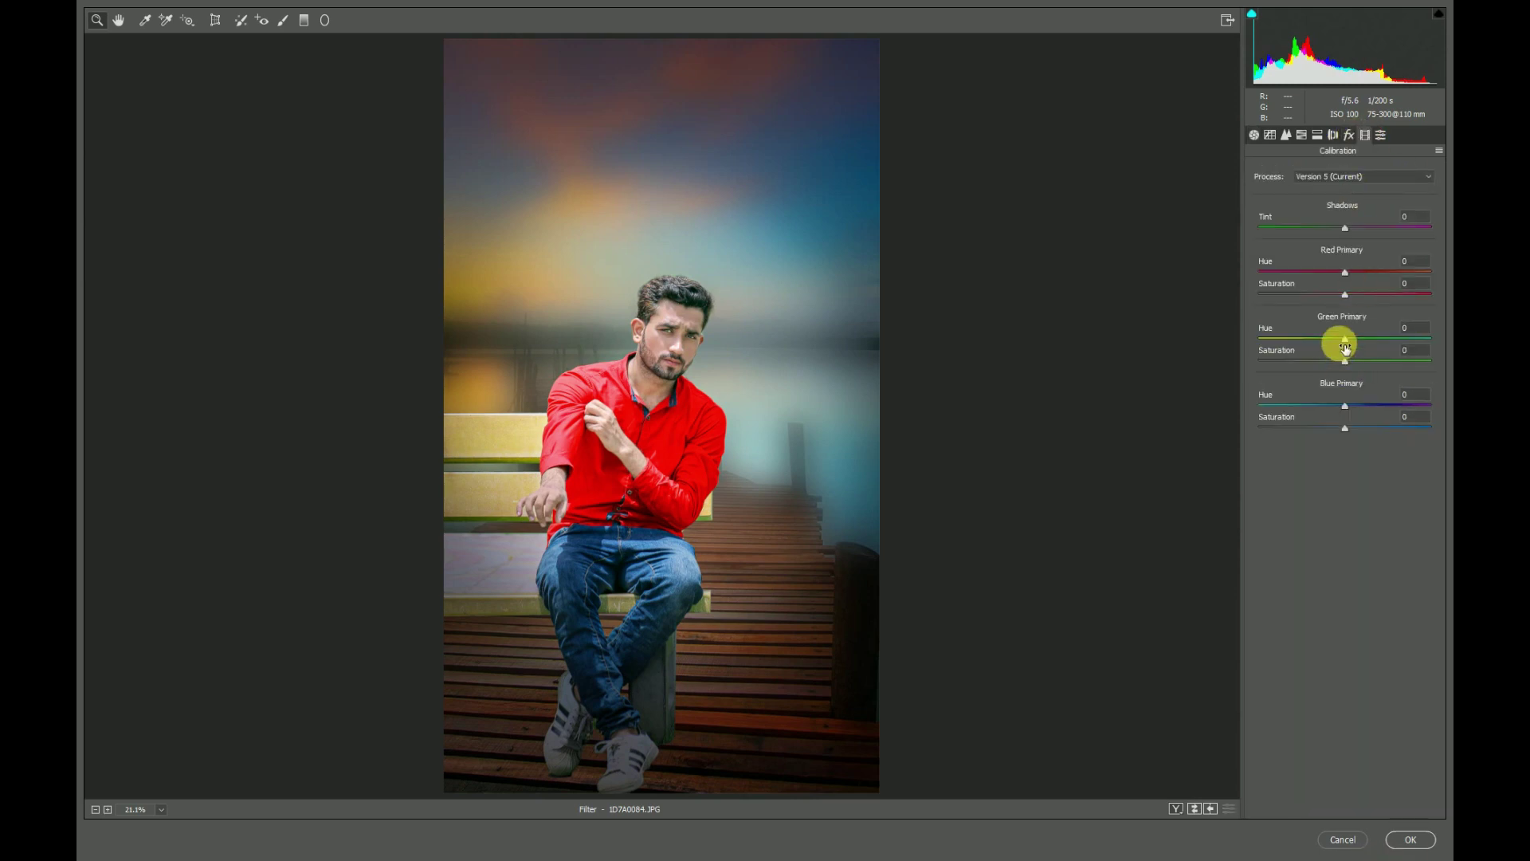
{"action": "left_click_drag", "start_coordinate": [1302, 339], "coordinate": [1210, 338]}
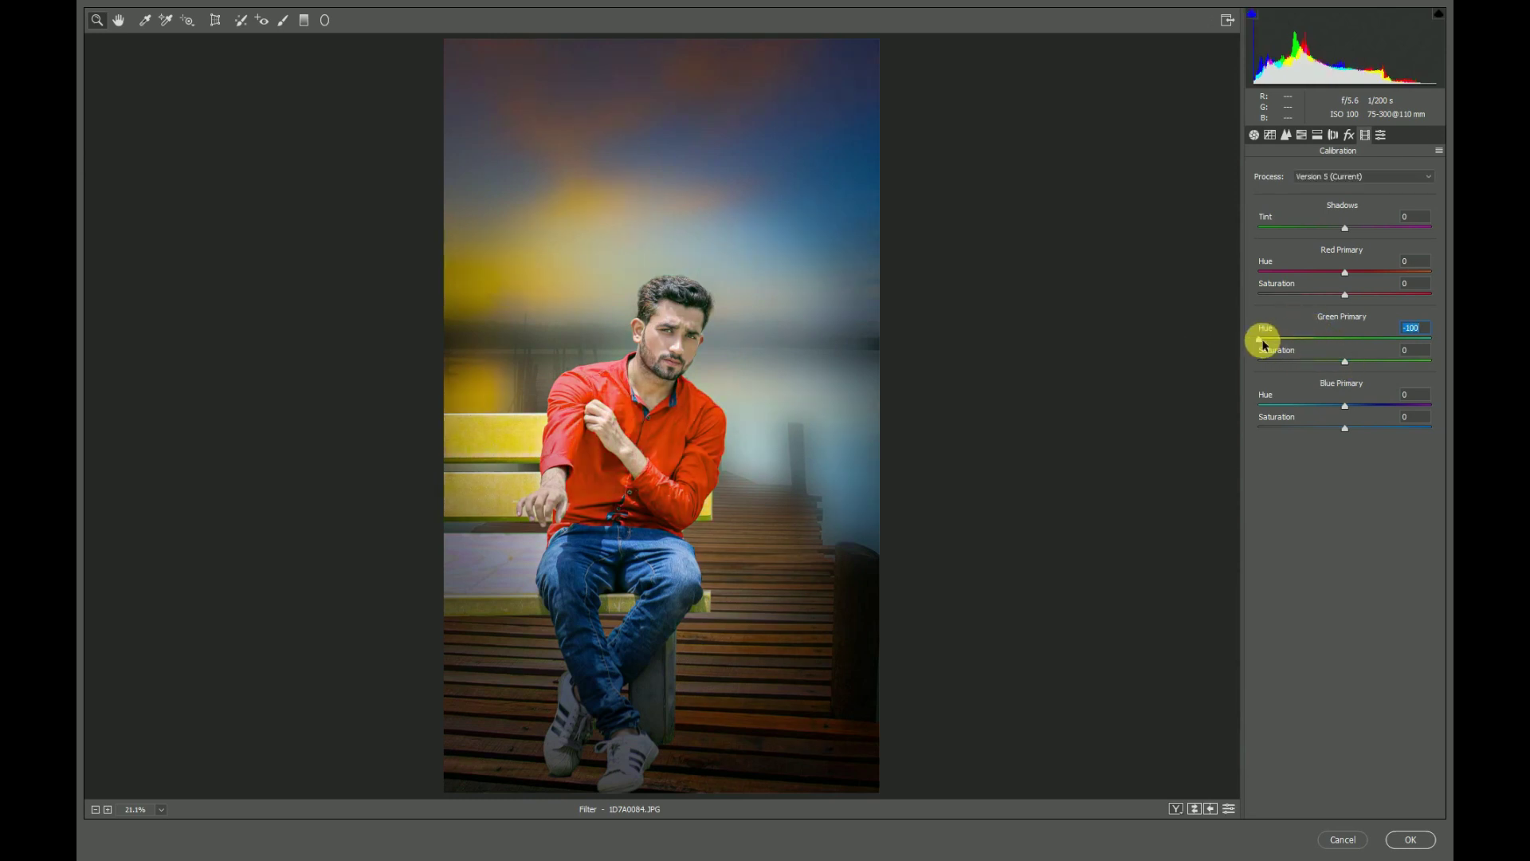
{"action": "left_click_drag", "start_coordinate": [1263, 347], "coordinate": [1362, 366]}
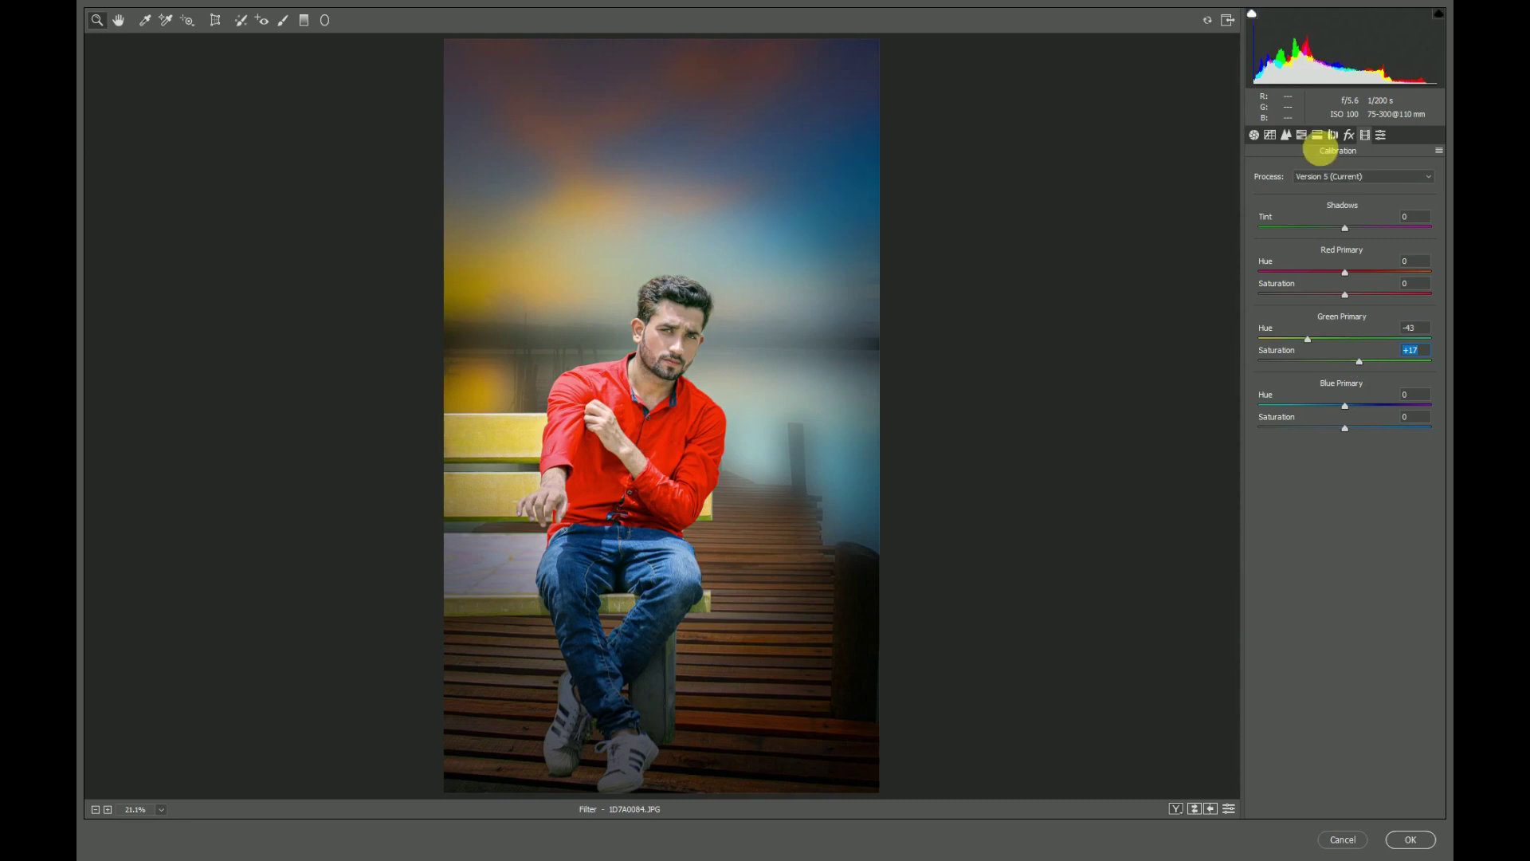
- Switch from the color calibration settings to the HSL hue adjustments
{"action": "left_click", "coordinate": [1348, 135]}
{"action": "left_click", "coordinate": [1318, 136]}
{"action": "left_click", "coordinate": [1301, 136]}
{"action": "left_click", "coordinate": [1286, 135]}
{"action": "left_click_drag", "start_coordinate": [1351, 271], "coordinate": [1182, 265]}
{"action": "left_click_drag", "start_coordinate": [1302, 265], "coordinate": [1428, 265]}
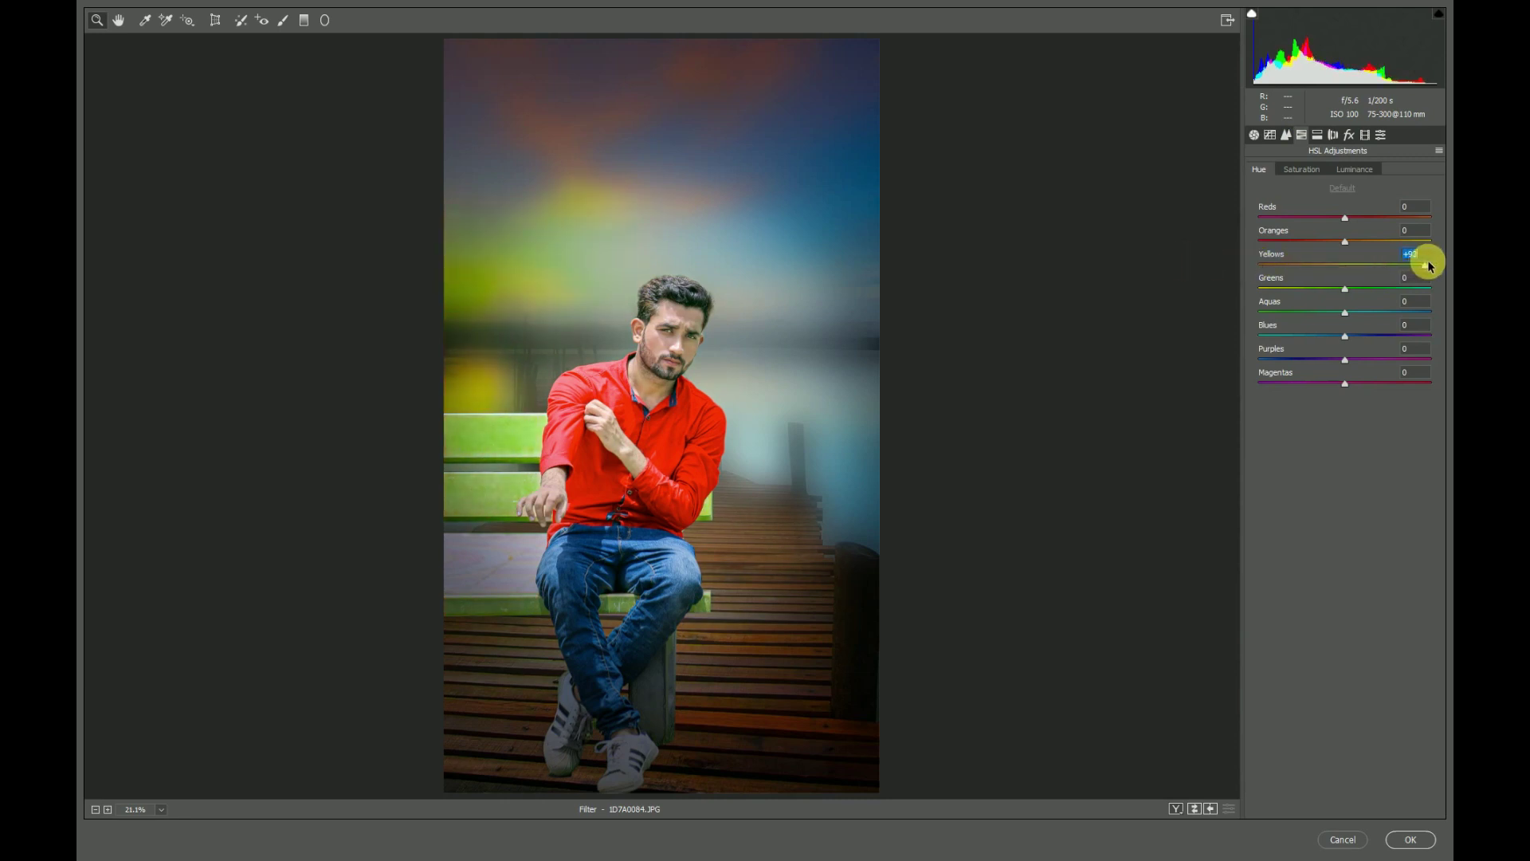
{"action": "double_click", "coordinate": [1349, 263]}
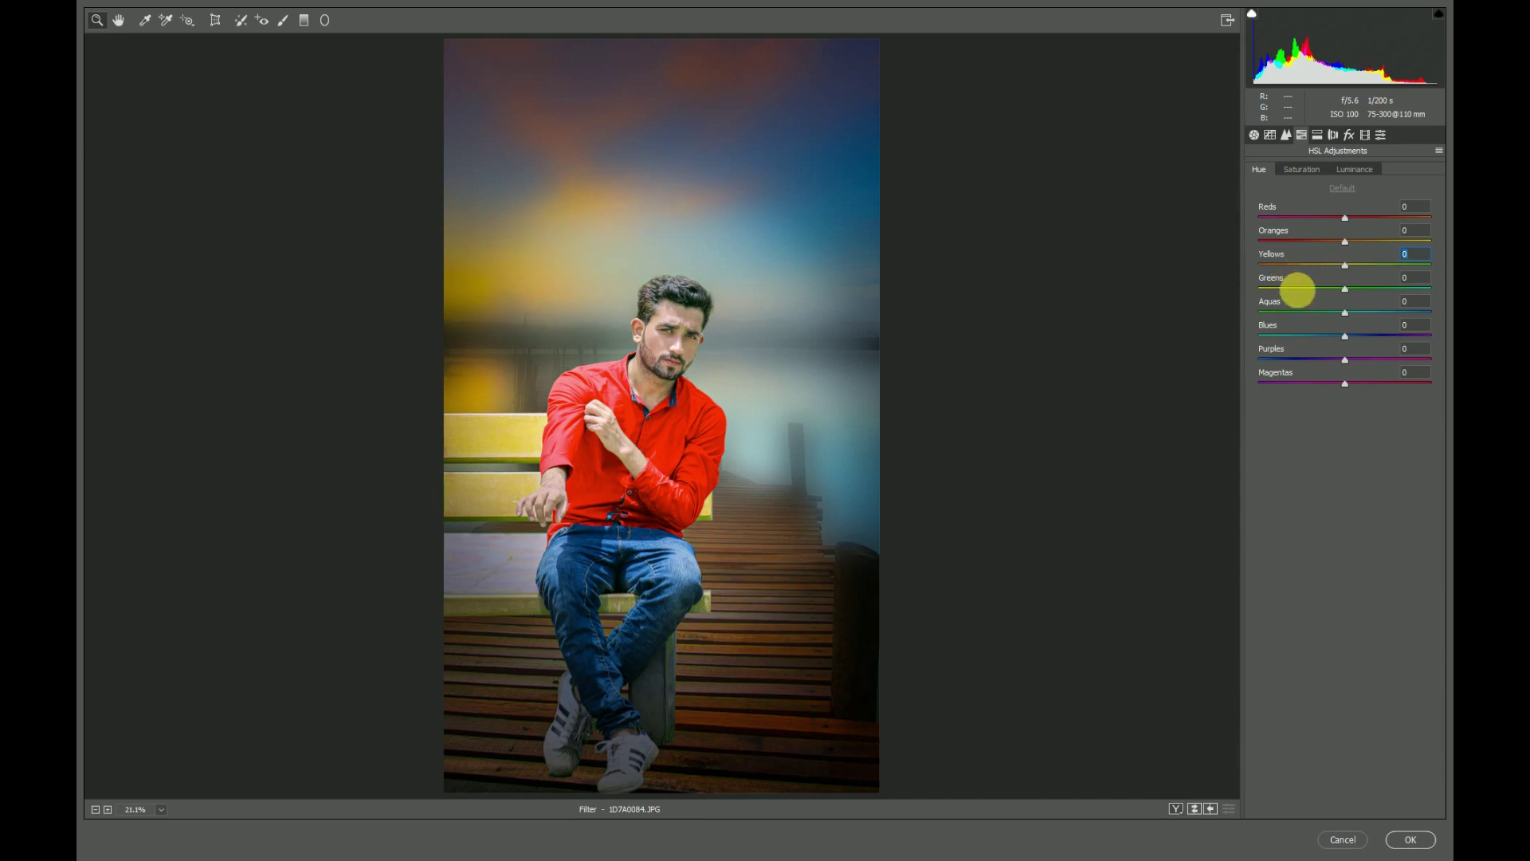
- In the HSL hue adjustments, set Greens to -100 and Magentas to +100, and shift Reds slightly toward orange
{"action": "left_click_drag", "start_coordinate": [1348, 295], "coordinate": [1261, 290]}
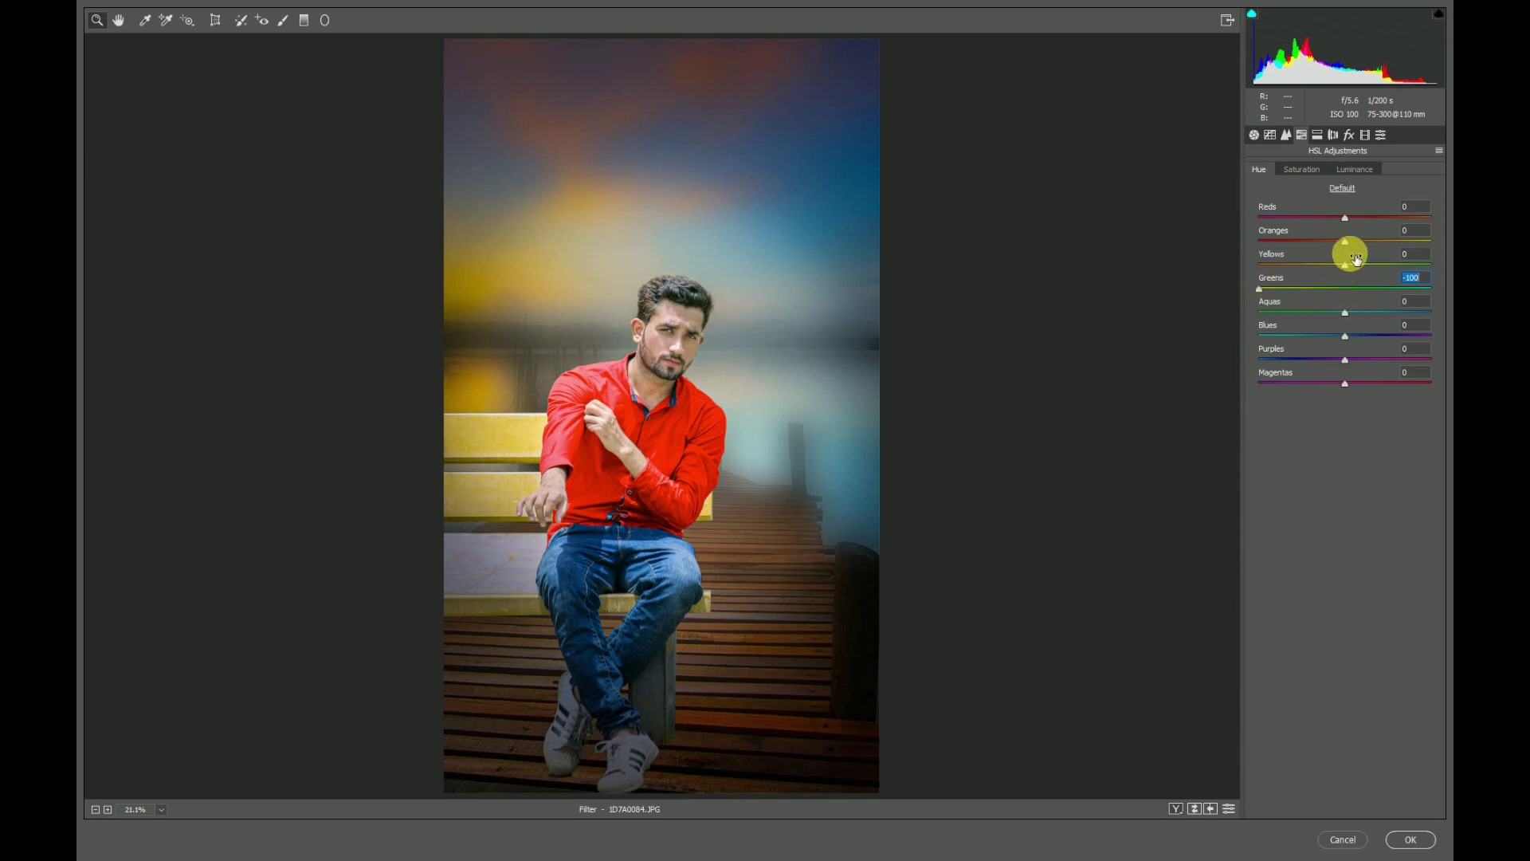
{"action": "mouse_move", "coordinate": [1354, 240]}
{"action": "left_mouse_down"}
{"action": "mouse_move", "coordinate": [1414, 241]}
{"action": "mouse_move", "coordinate": [1327, 241]}
{"action": "left_mouse_up"}
{"action": "double_click", "coordinate": [1328, 240]}
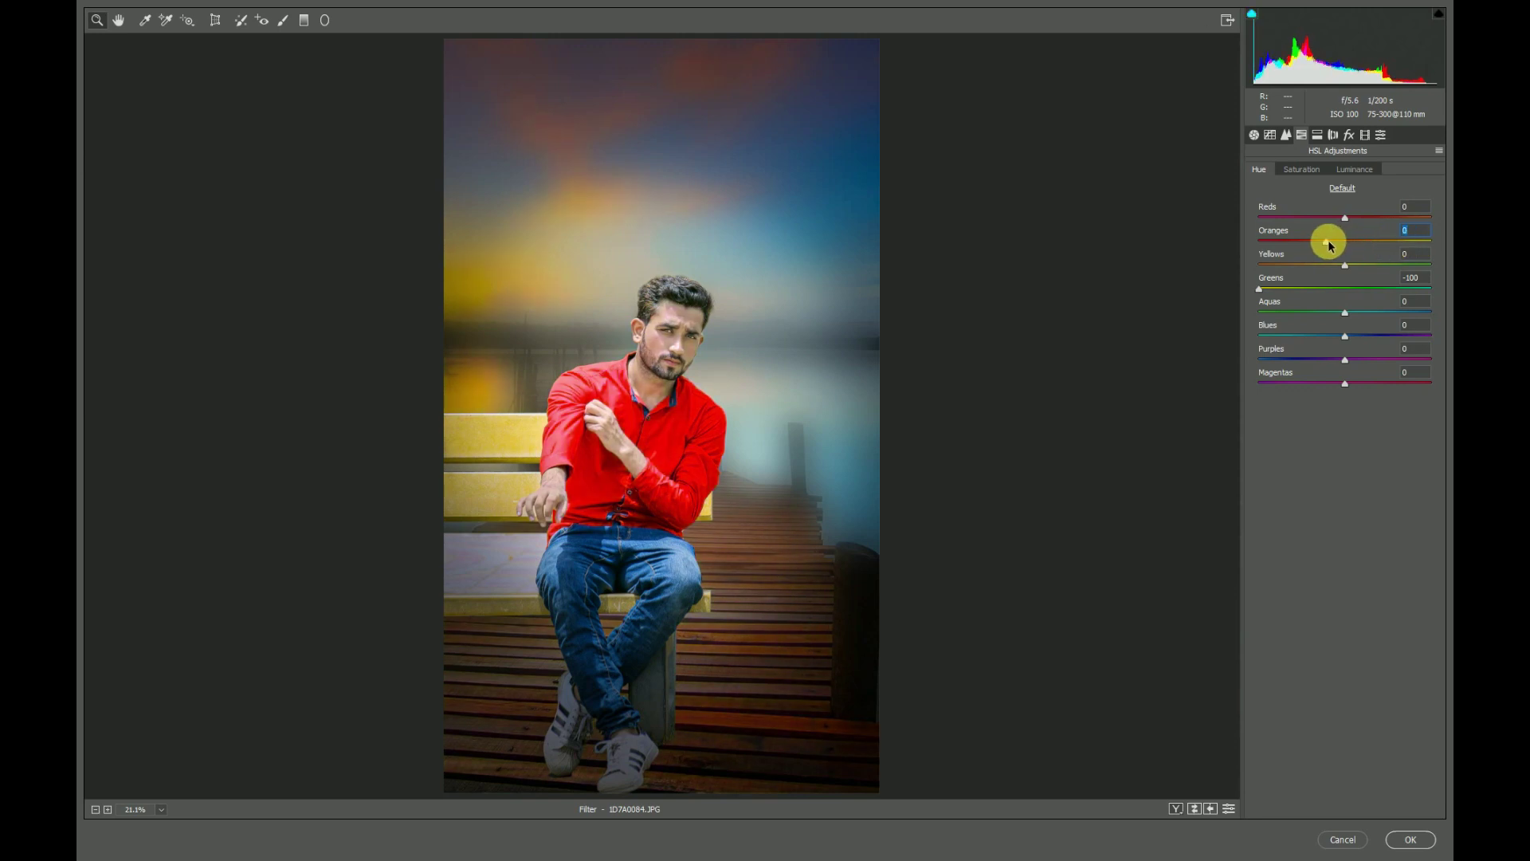
{"action": "left_click_drag", "start_coordinate": [1346, 217], "coordinate": [1444, 215]}
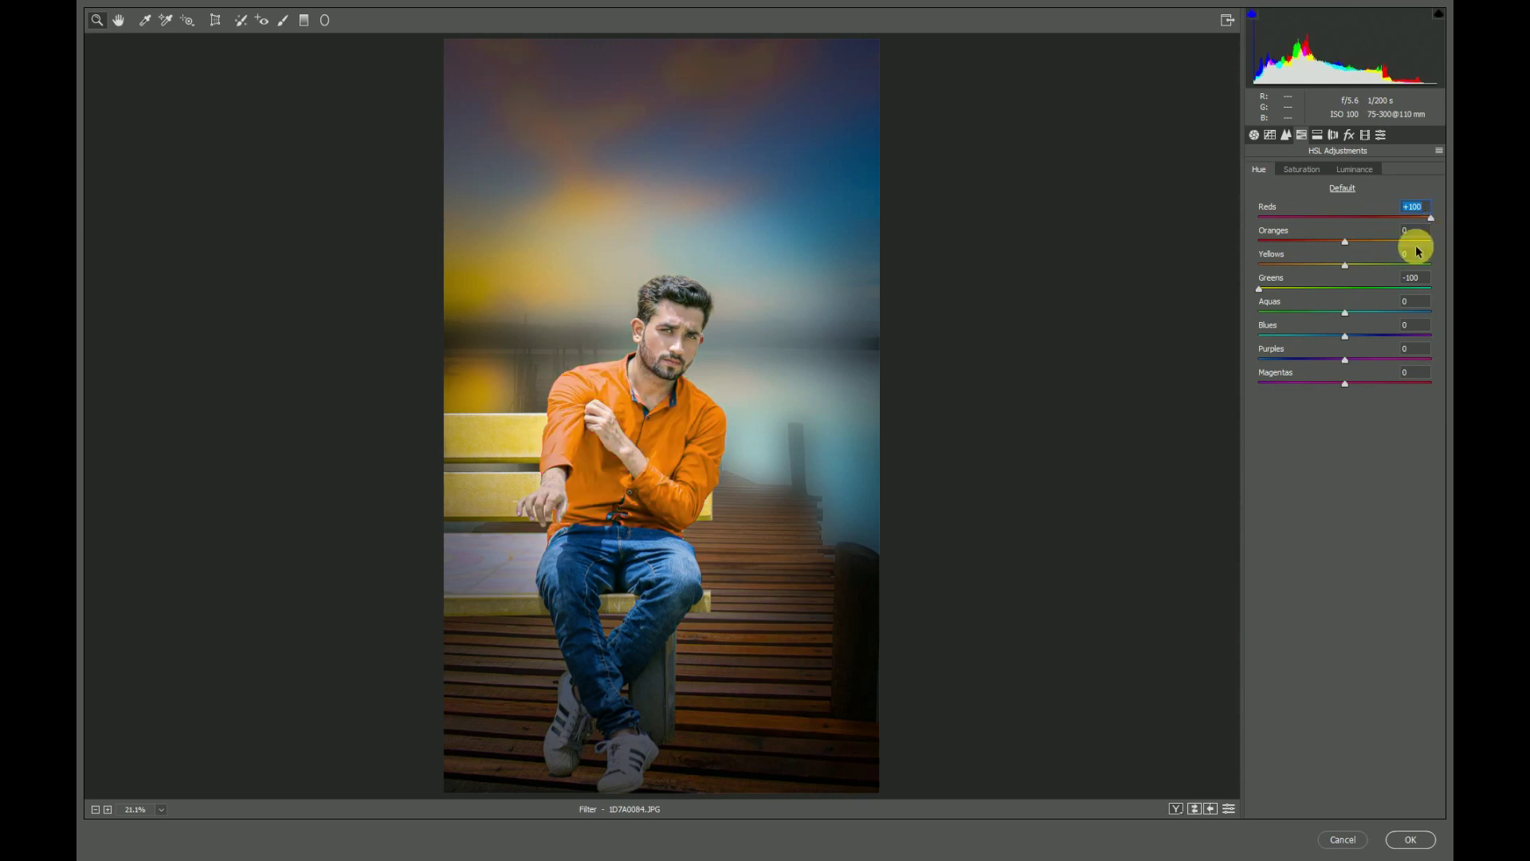
{"action": "left_click_drag", "start_coordinate": [1432, 226], "coordinate": [1362, 224]}
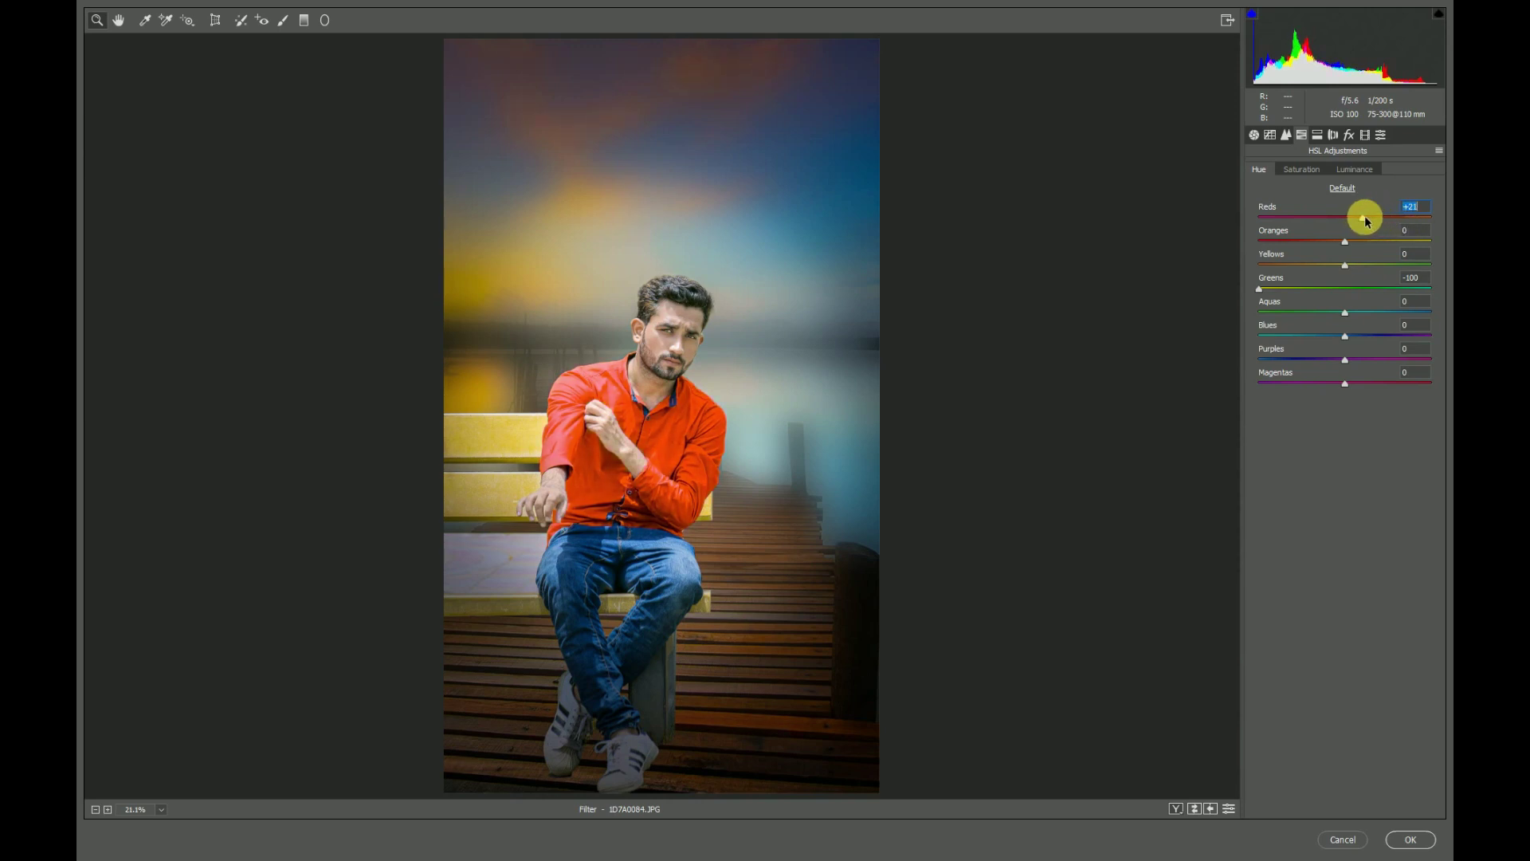
{"action": "left_click_drag", "start_coordinate": [1357, 222], "coordinate": [1355, 218]}
{"action": "left_click_drag", "start_coordinate": [1346, 387], "coordinate": [1444, 382]}
- In the parametric tone curve, set Shadows to -8 and Darks to -8, and apply the Camera Raw filter
{"action": "left_click", "coordinate": [1254, 135]}
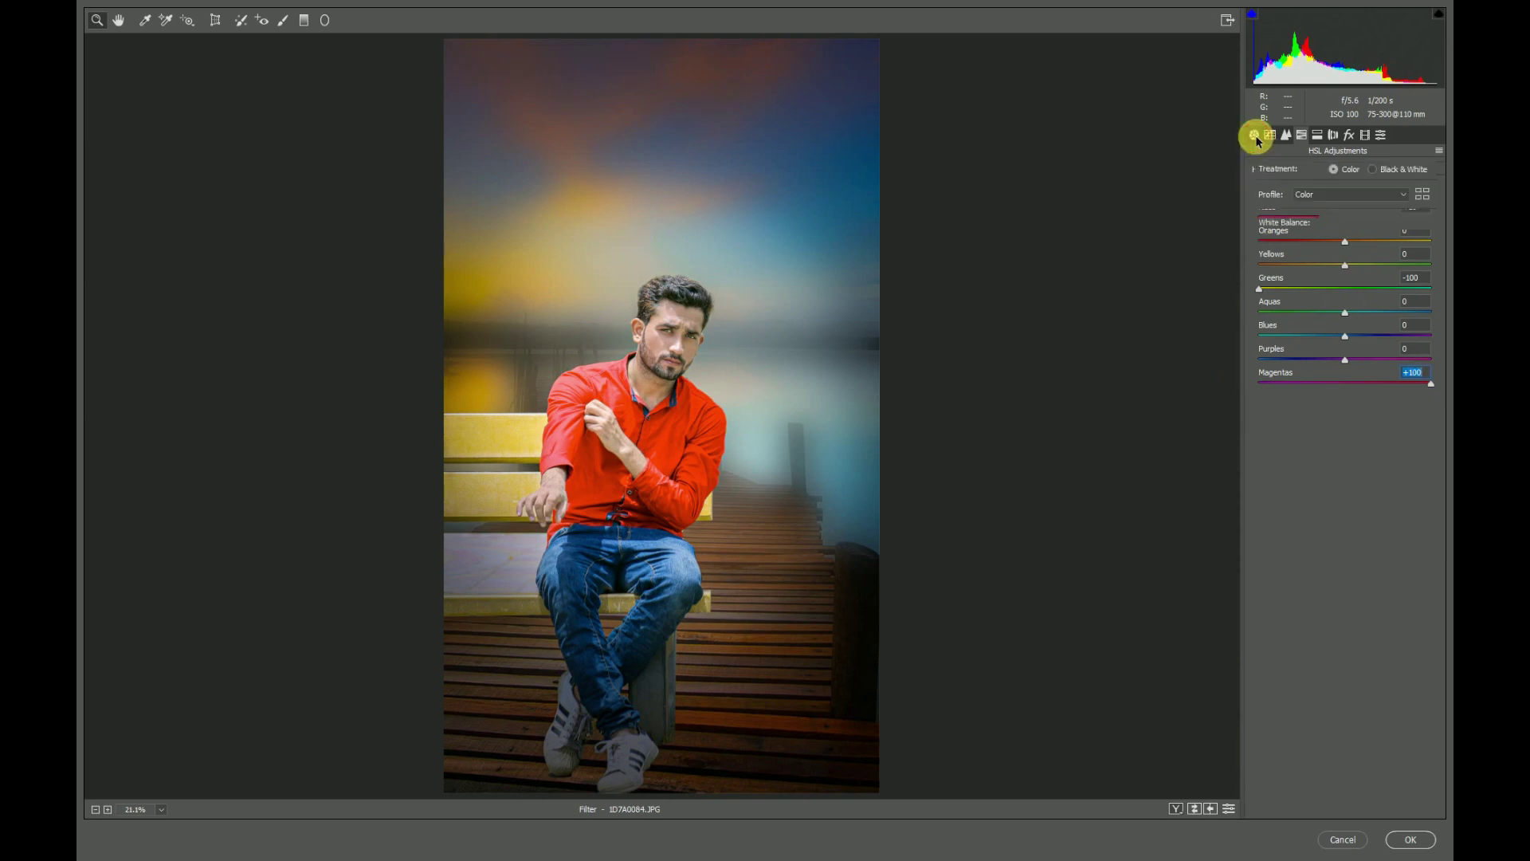
{"action": "left_click", "coordinate": [1270, 135]}
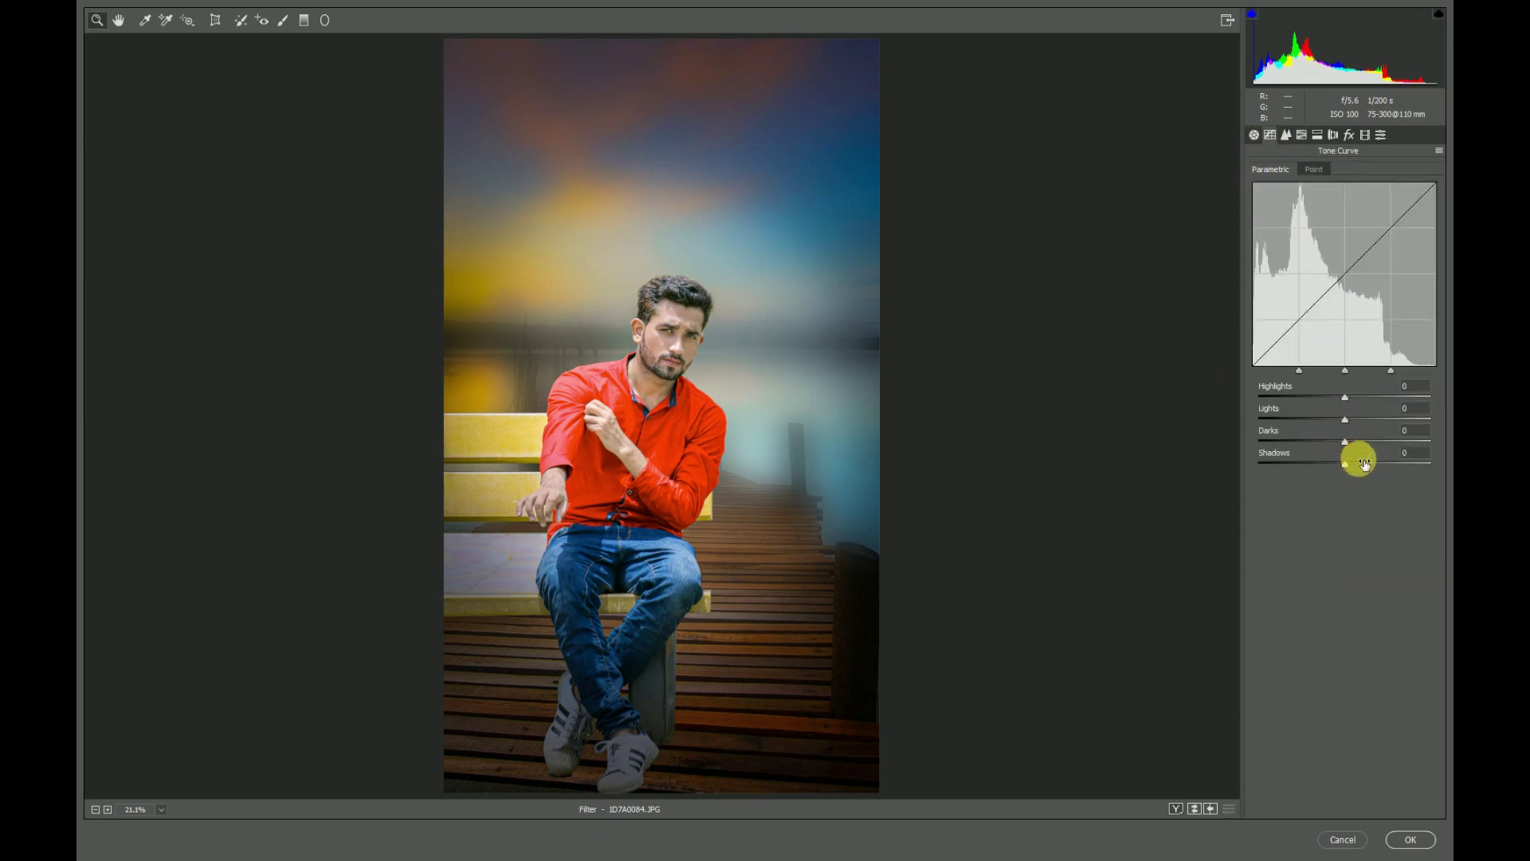
{"action": "mouse_move", "coordinate": [1338, 466]}
{"action": "left_mouse_down"}
{"action": "mouse_move", "coordinate": [1359, 438]}
{"action": "mouse_move", "coordinate": [1342, 436]}
{"action": "left_mouse_up"}
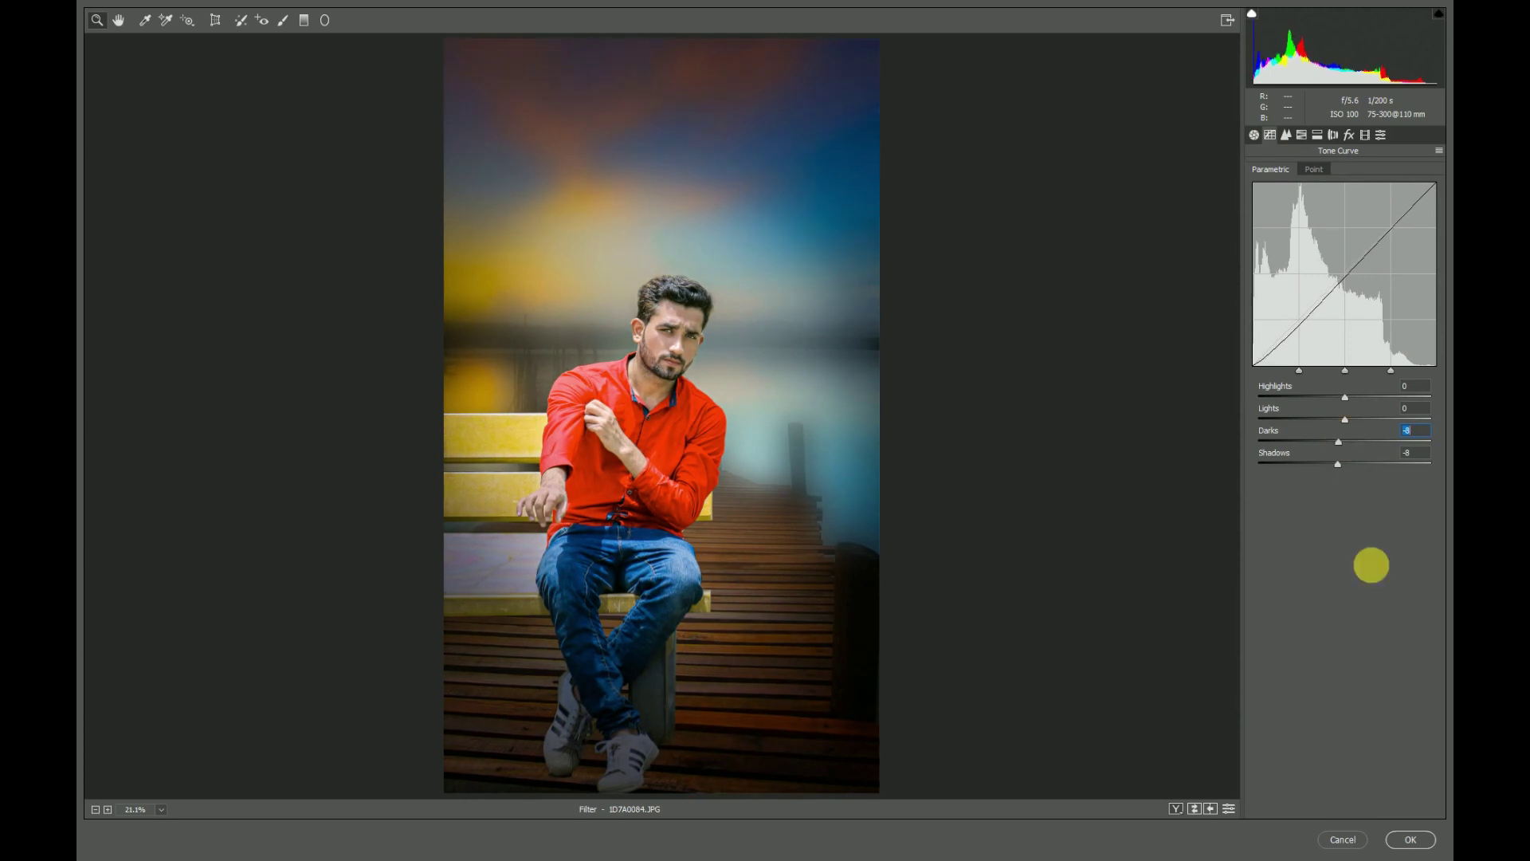
{"action": "left_click", "coordinate": [1408, 837]}
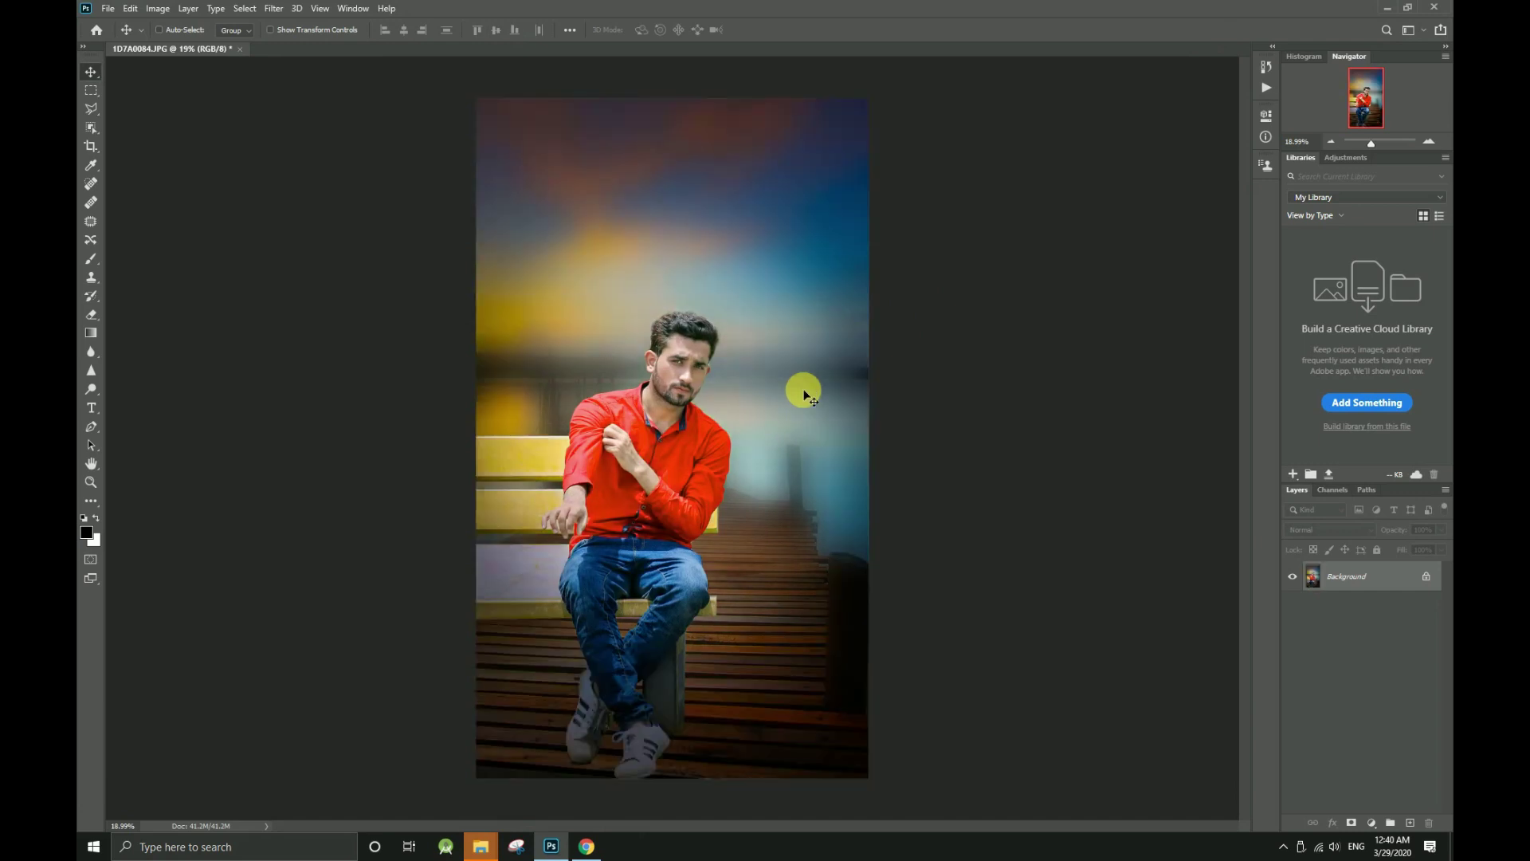
- Duplicate the Background layer and apply a Color Lookup adjustment with the Kodak 5218 Kodak 2383 (by Adobe).cube 3D LUT
{"action": "key", "text": "ctrl+j"}
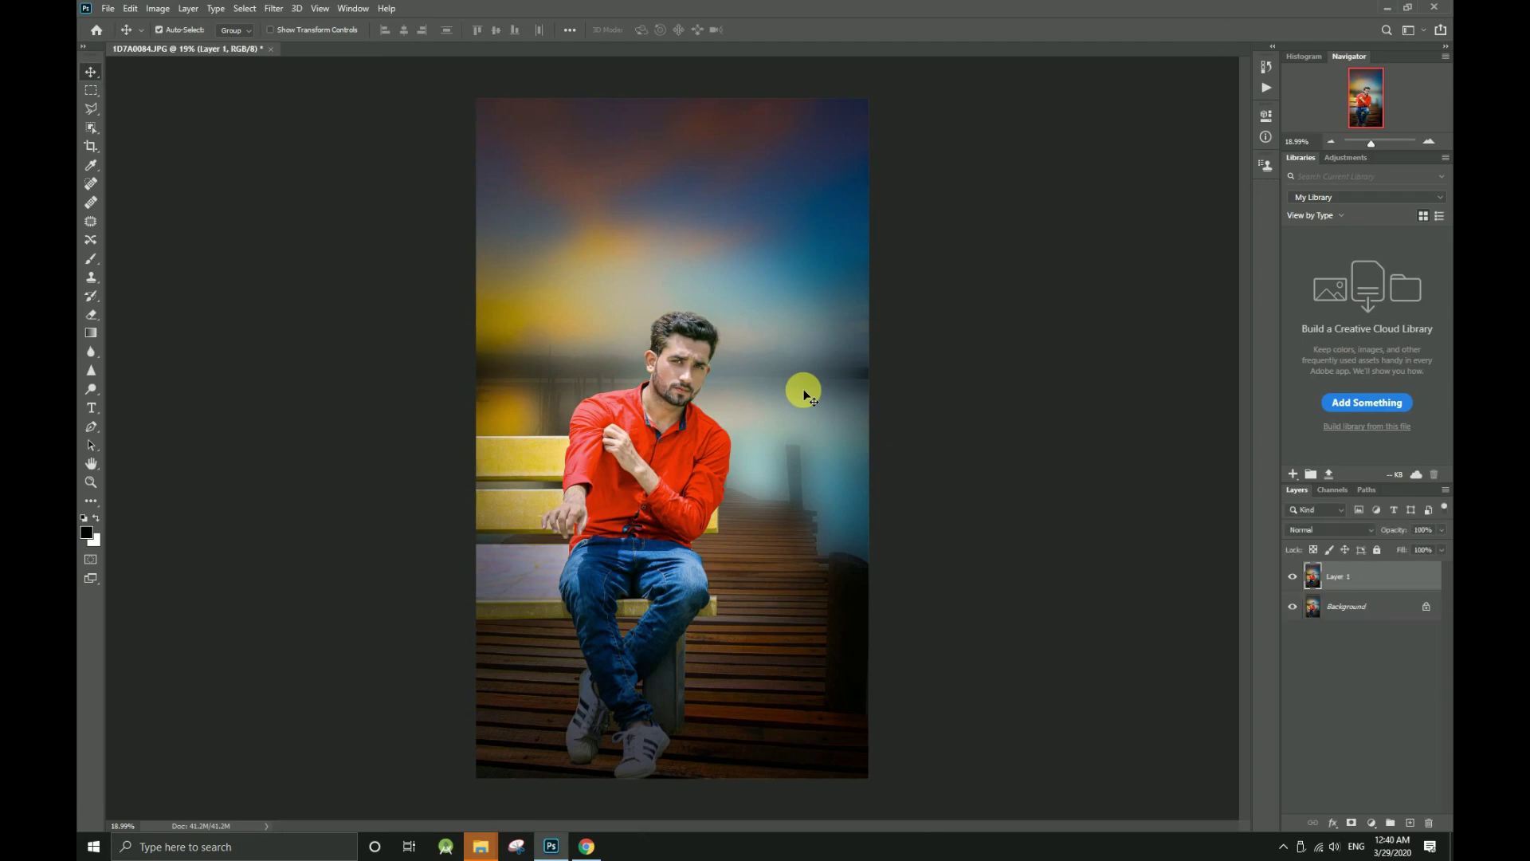
{"action": "left_click", "coordinate": [163, 8]}
{"action": "mouse_move", "coordinate": [239, 46]}
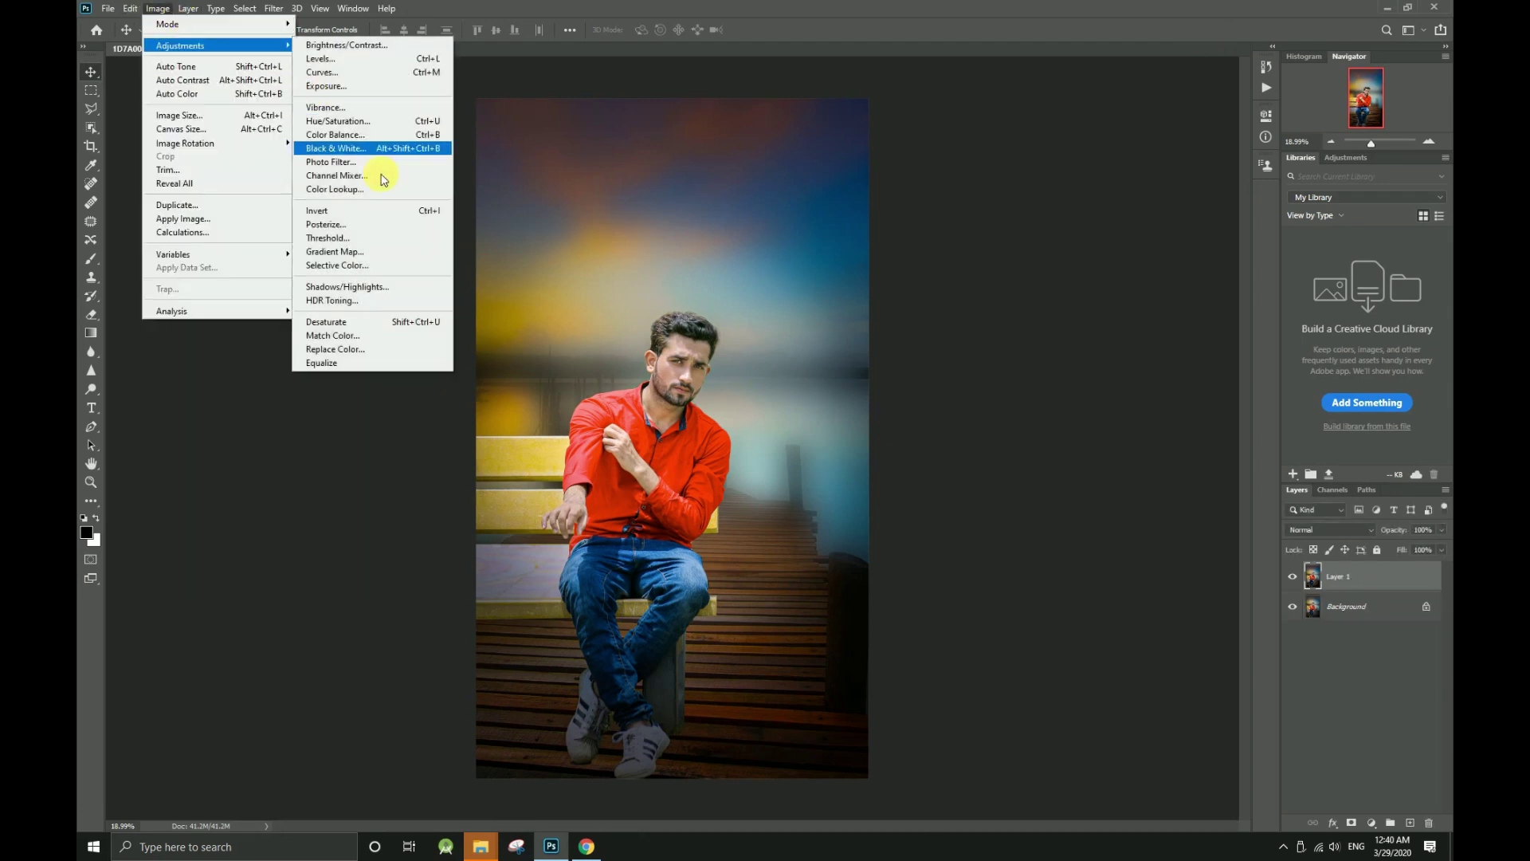
{"action": "left_click", "coordinate": [442, 188]}
{"action": "left_click", "coordinate": [1184, 87]}
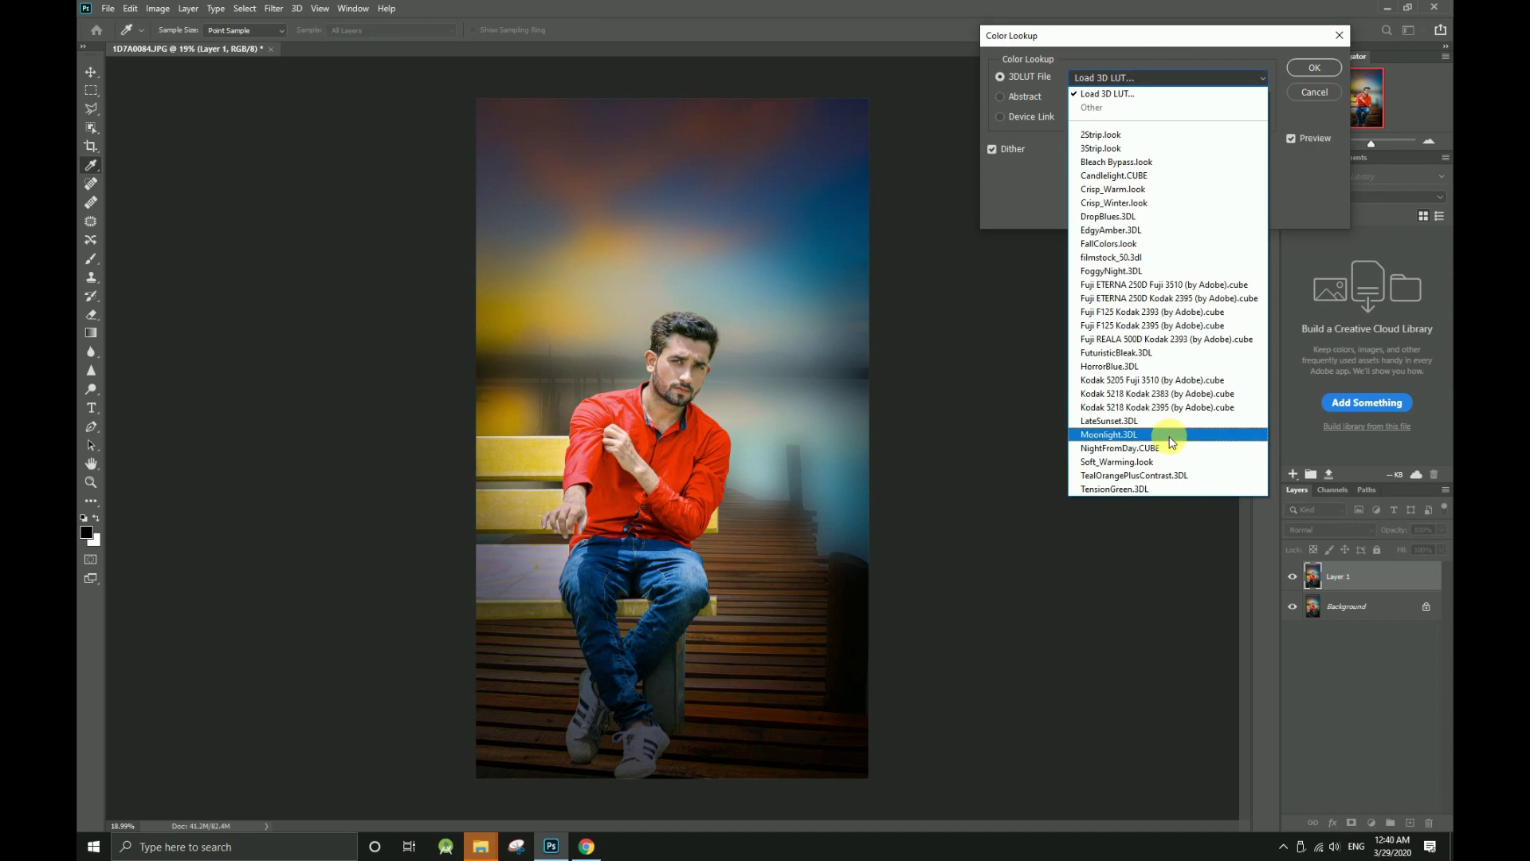
{"action": "left_click", "coordinate": [1159, 400]}
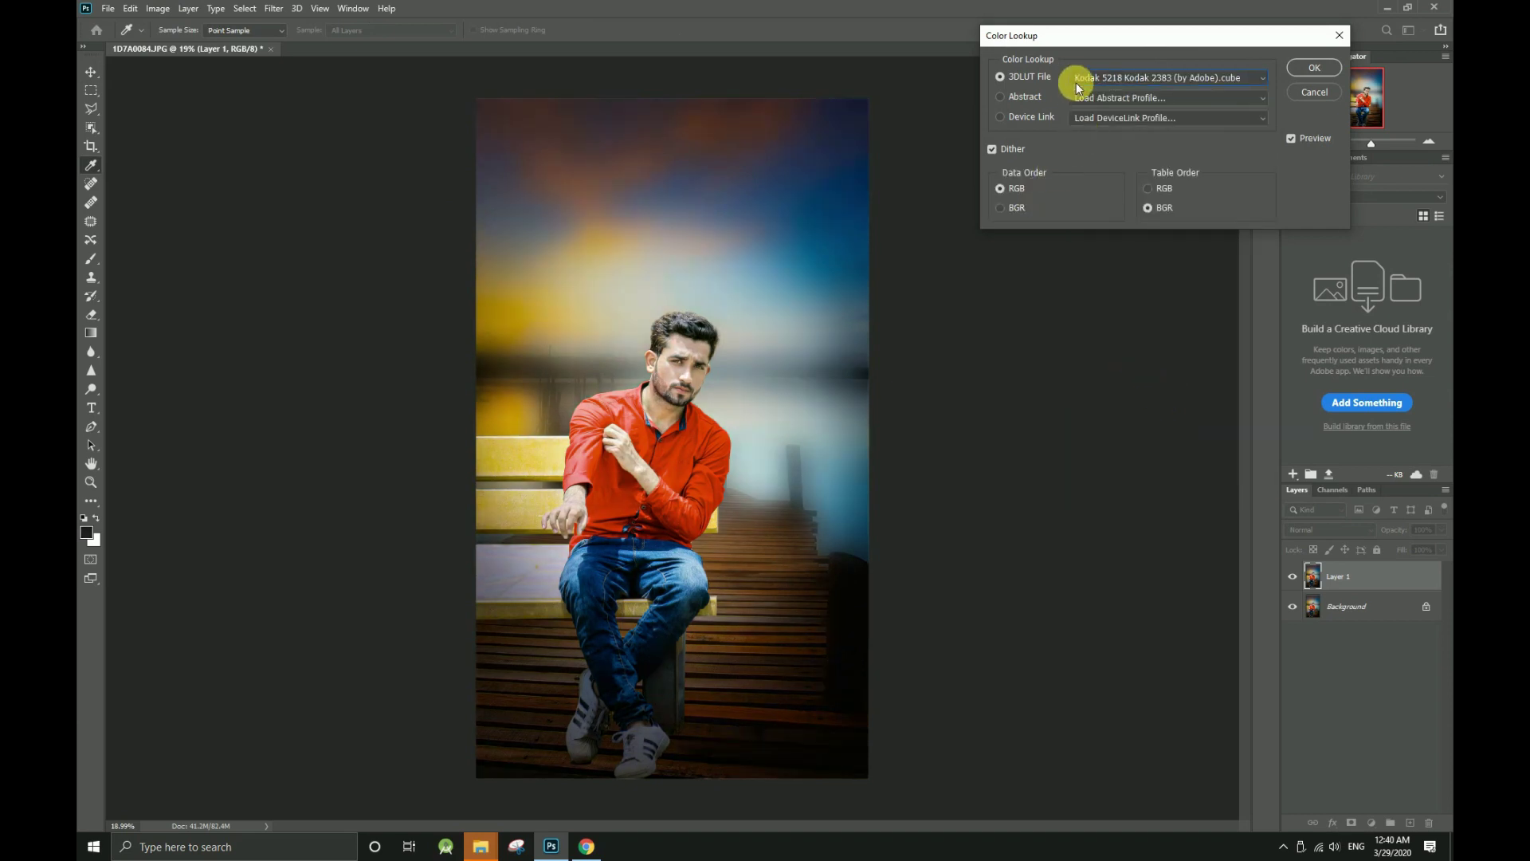
{"action": "left_click", "coordinate": [1314, 68]}
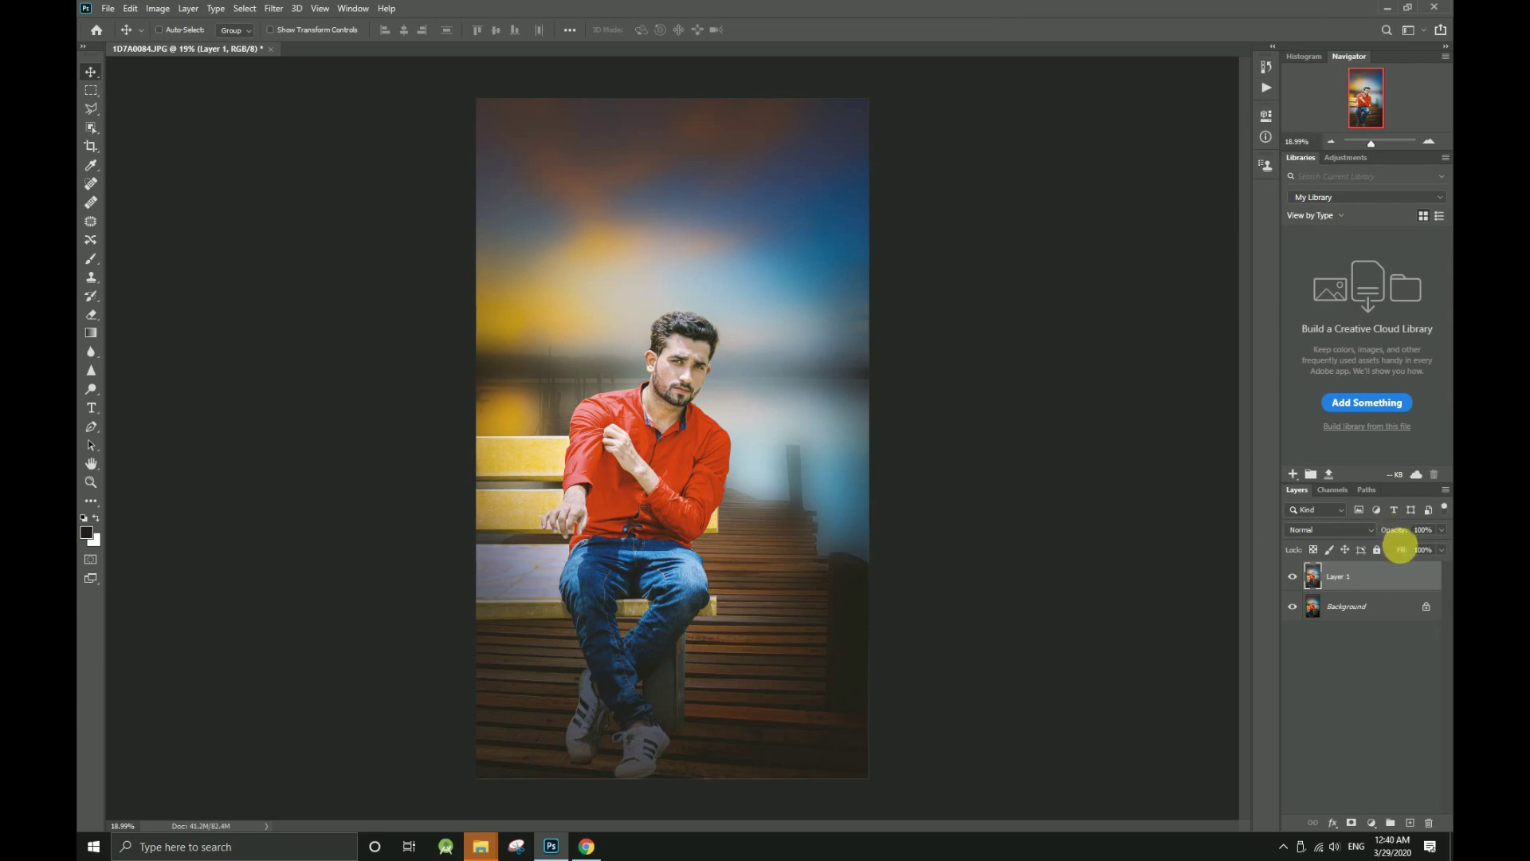
- Reduce the color-graded layer's Fill to 80% and flatten the image
{"action": "left_click_drag", "start_coordinate": [1403, 555], "coordinate": [1392, 553]}
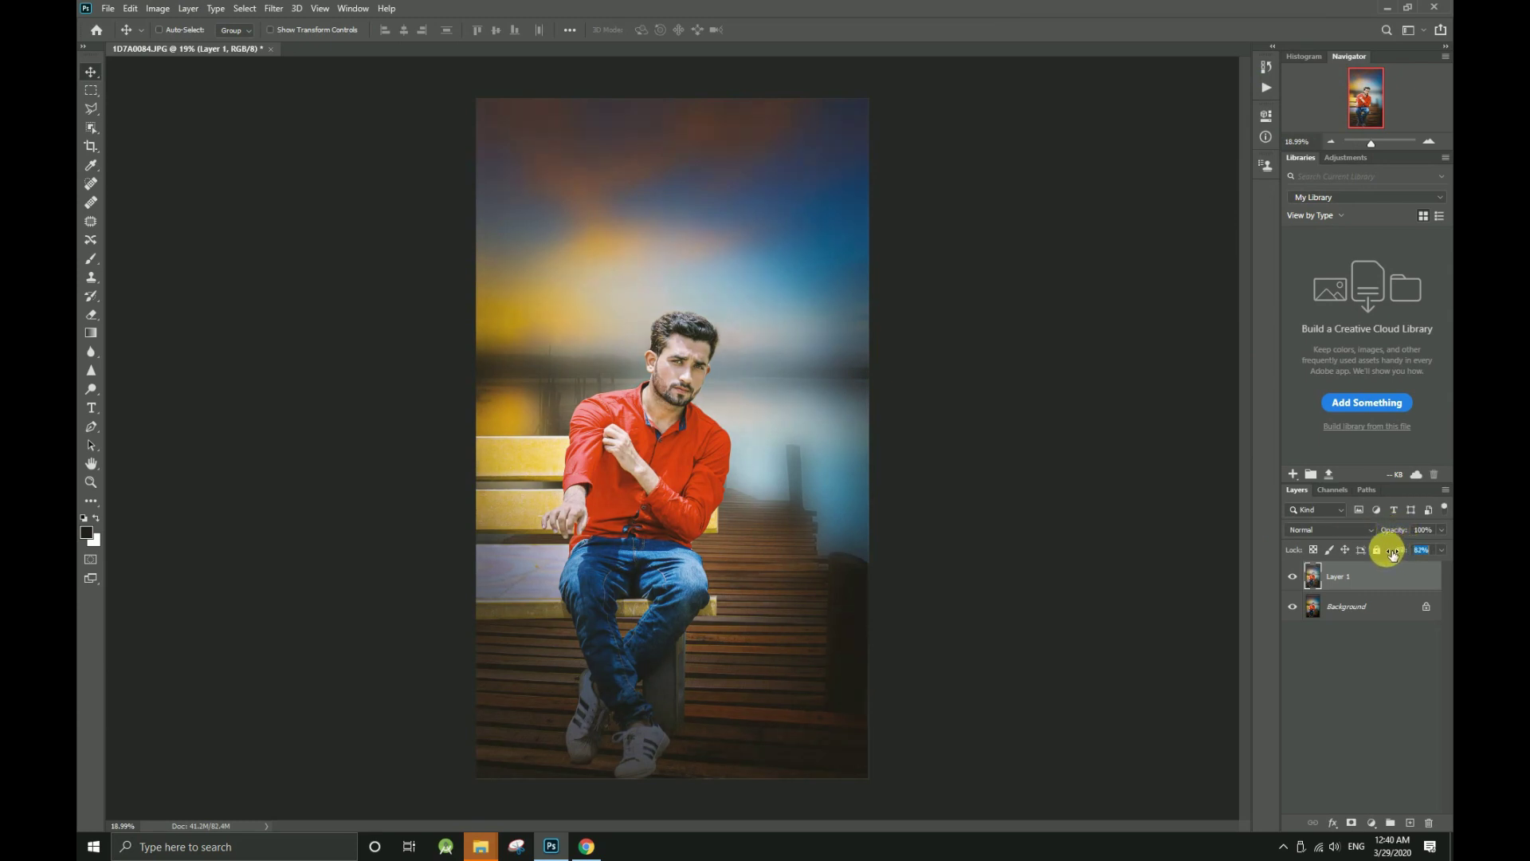
{"action": "right_click", "coordinate": [1388, 610]}
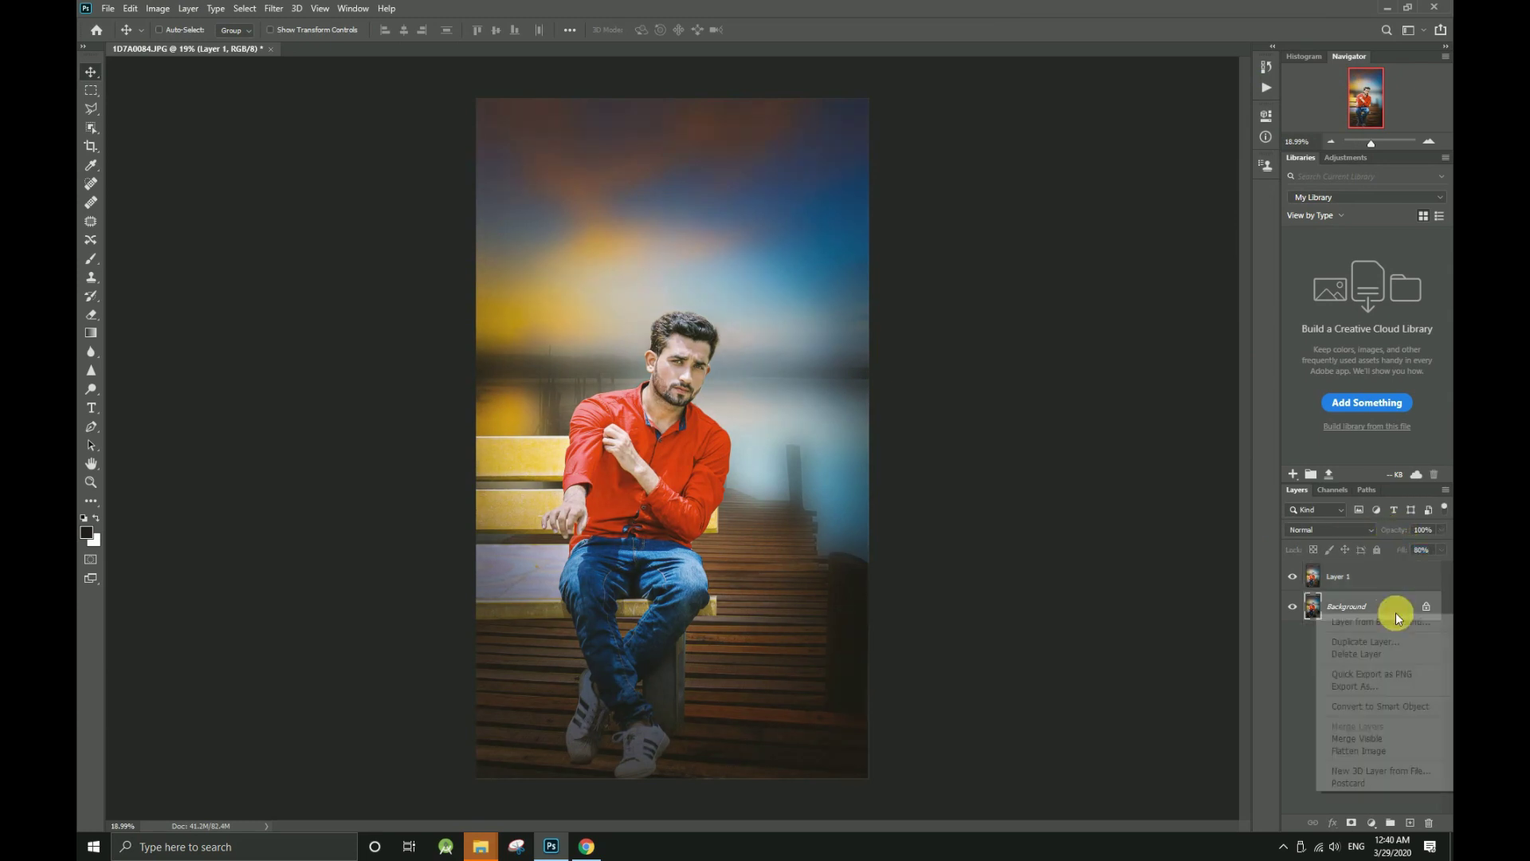
{"action": "left_click", "coordinate": [1359, 752]}
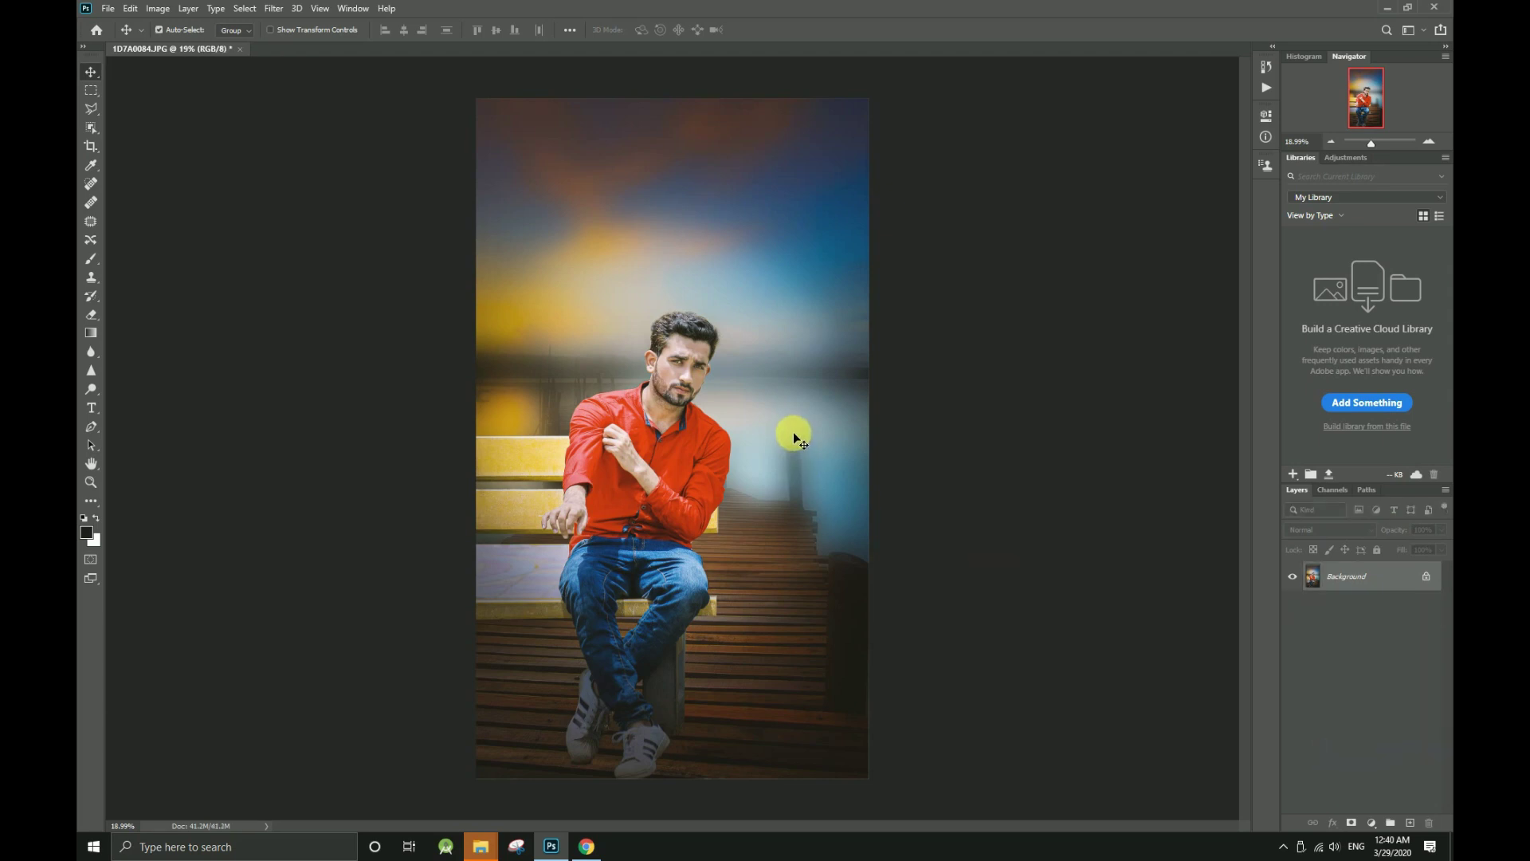
- Save the image on the computer as the JPEG 1D7A0084 on the Desktop, with maximum quality 12 and Progressive format
{"action": "key", "text": "ctrl+shift+s"}
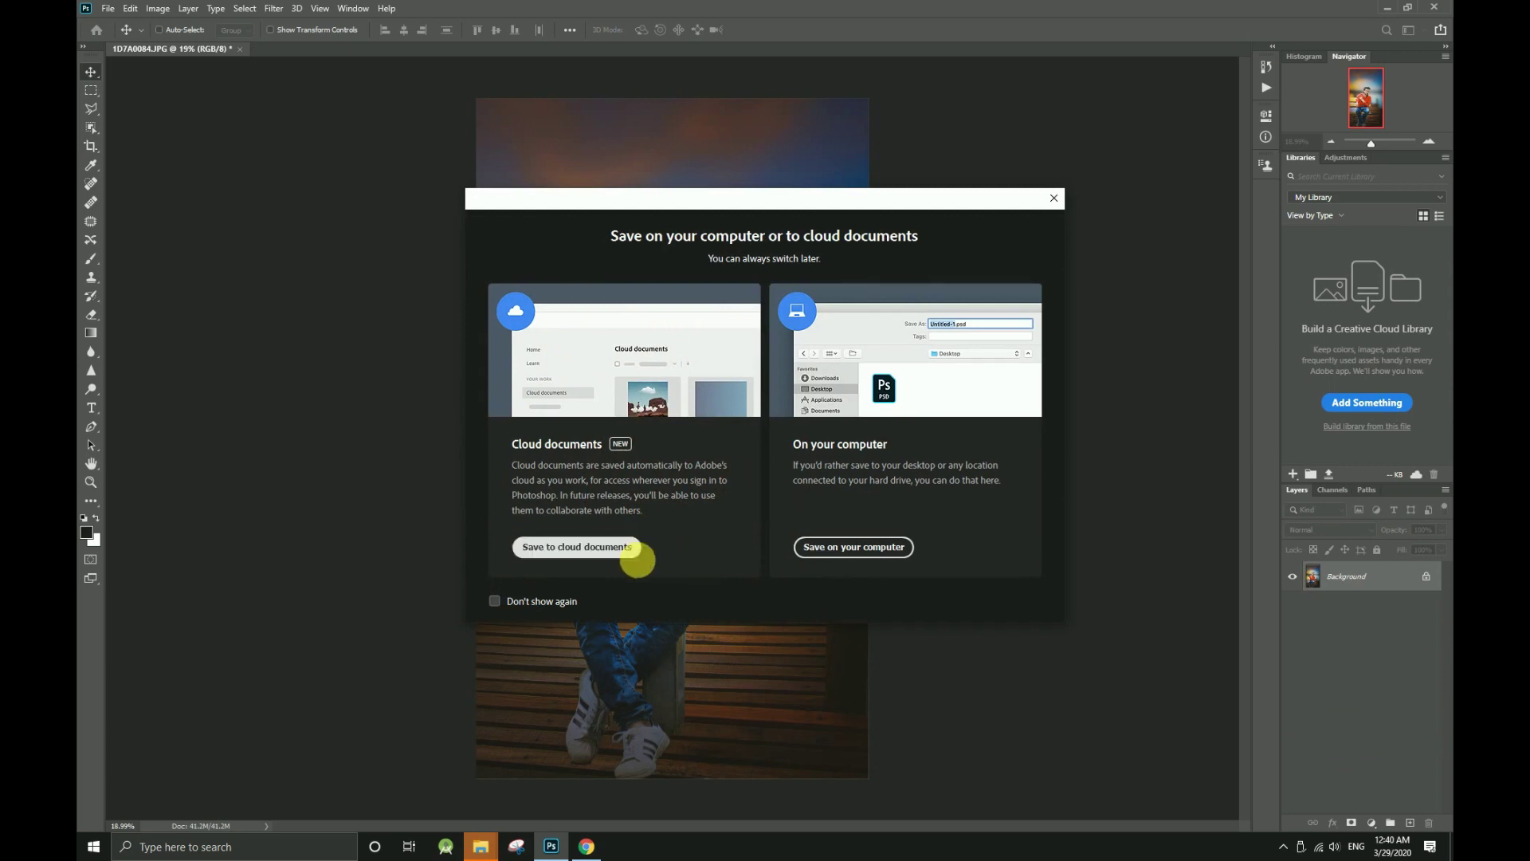
{"action": "left_click", "coordinate": [839, 547]}
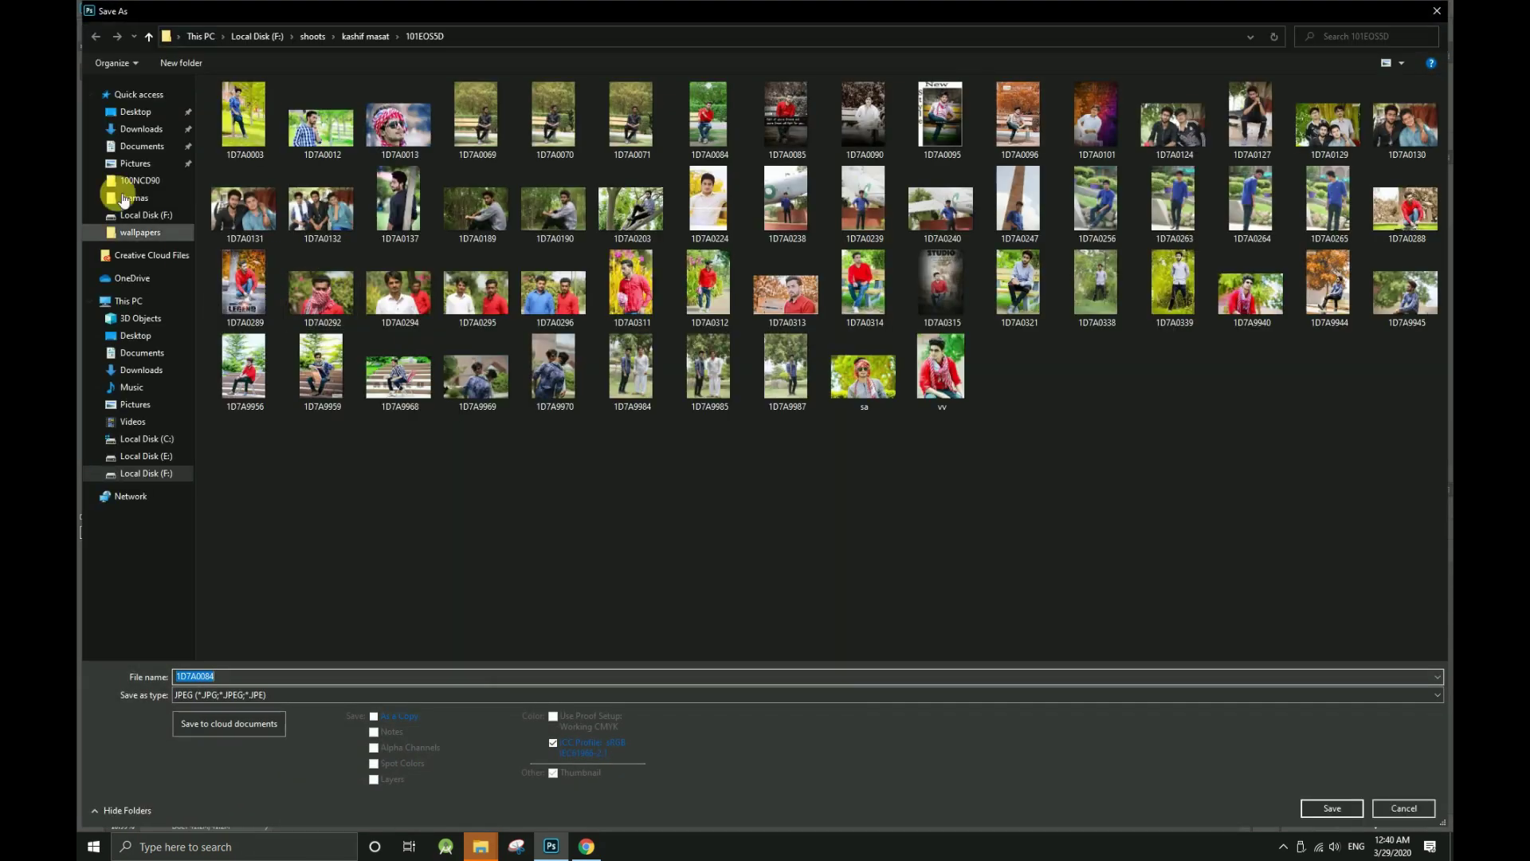
{"action": "left_click", "coordinate": [133, 112]}
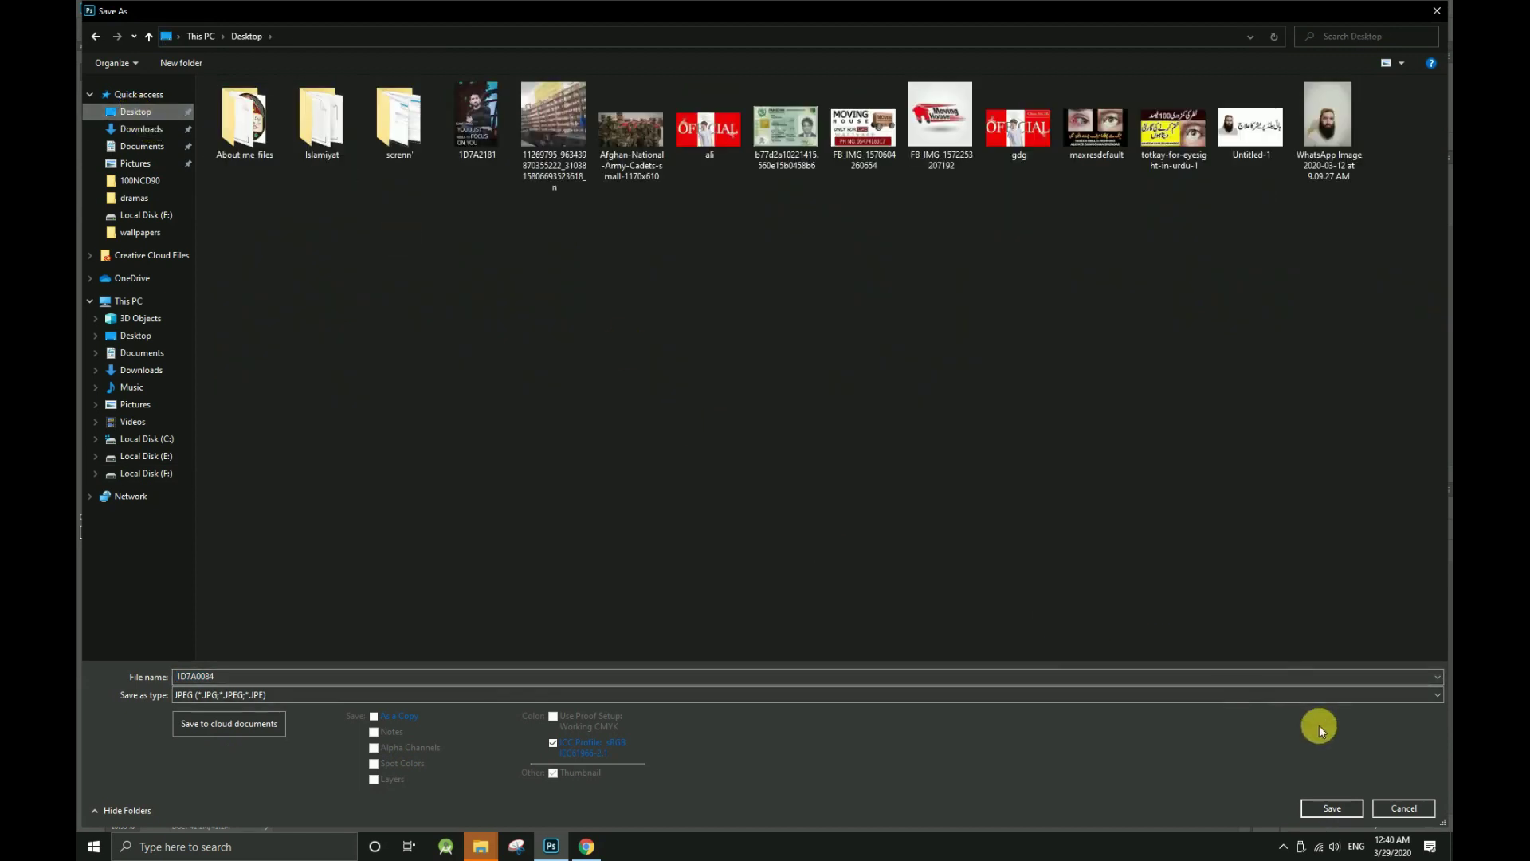
{"action": "left_click", "coordinate": [1329, 807]}
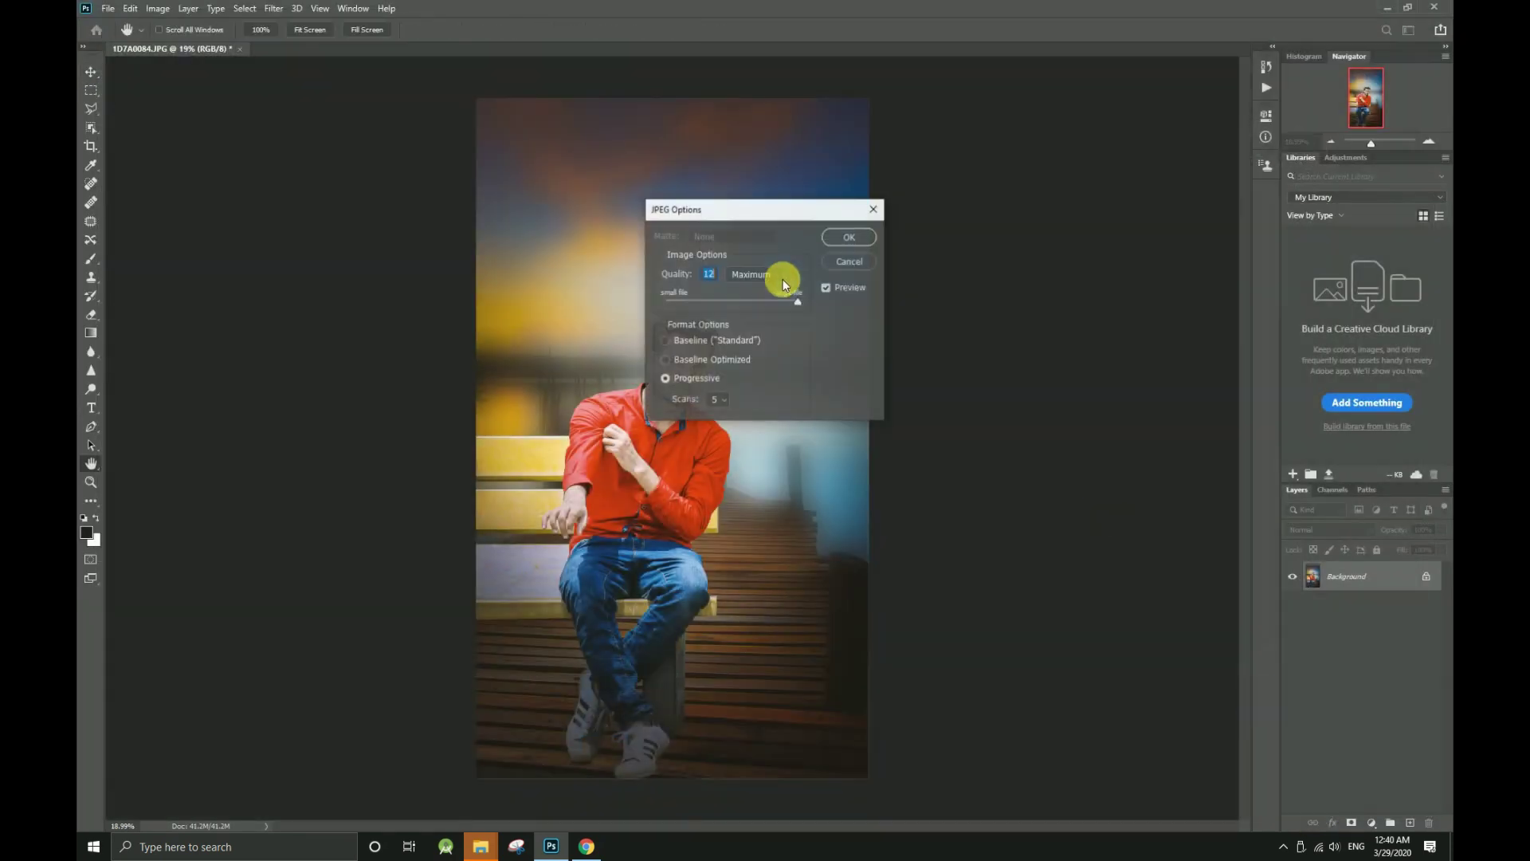
{"action": "left_click", "coordinate": [848, 239]}
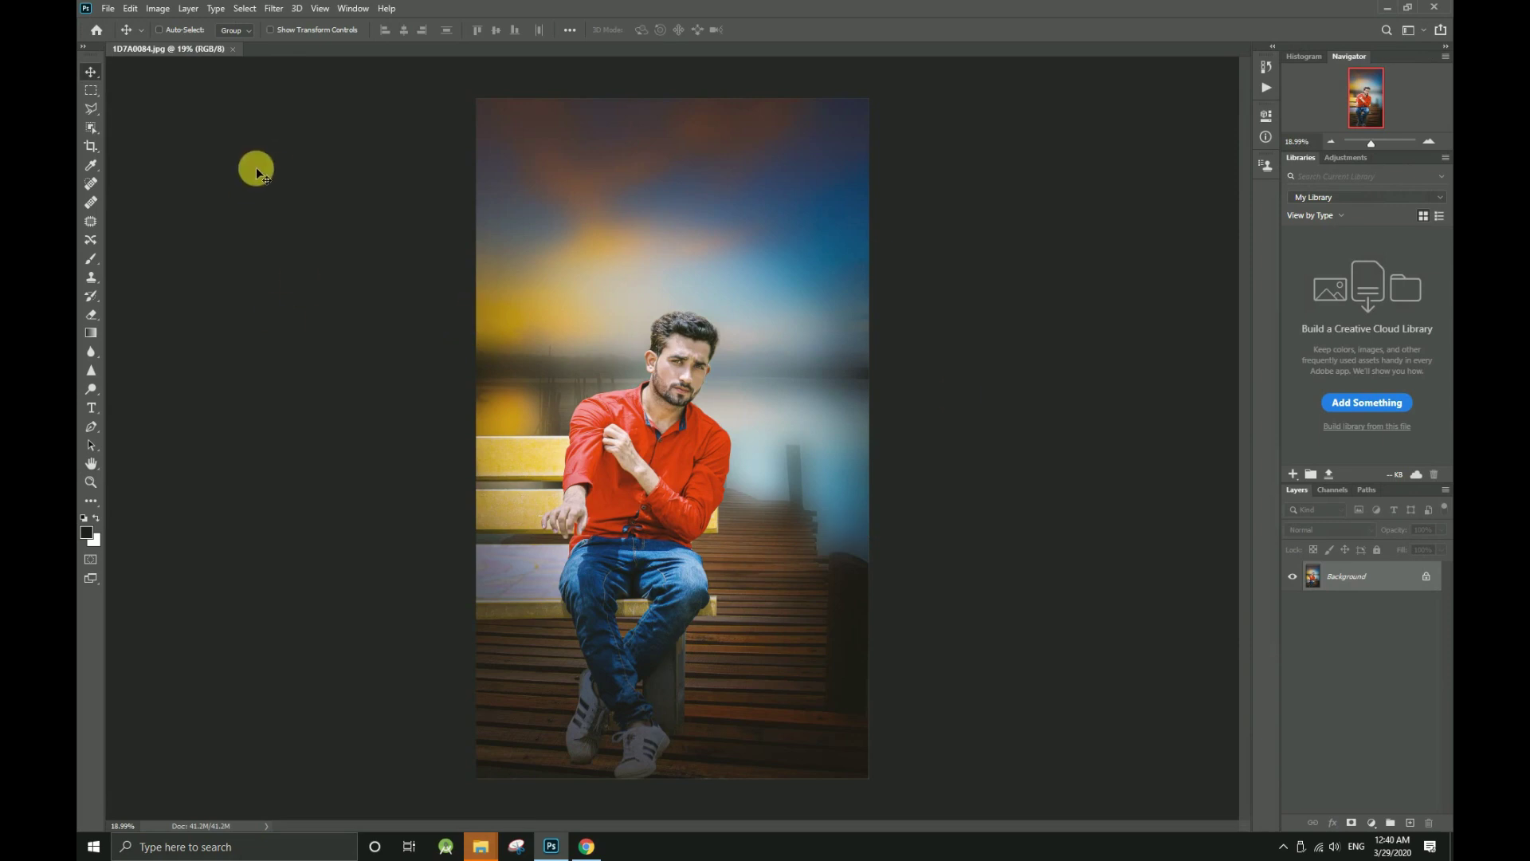
- Open the red light flare image 3.jpg from the png mixs folder on Local Disk (F:)
{"action": "left_click", "coordinate": [112, 9]}
{"action": "left_click", "coordinate": [124, 36]}
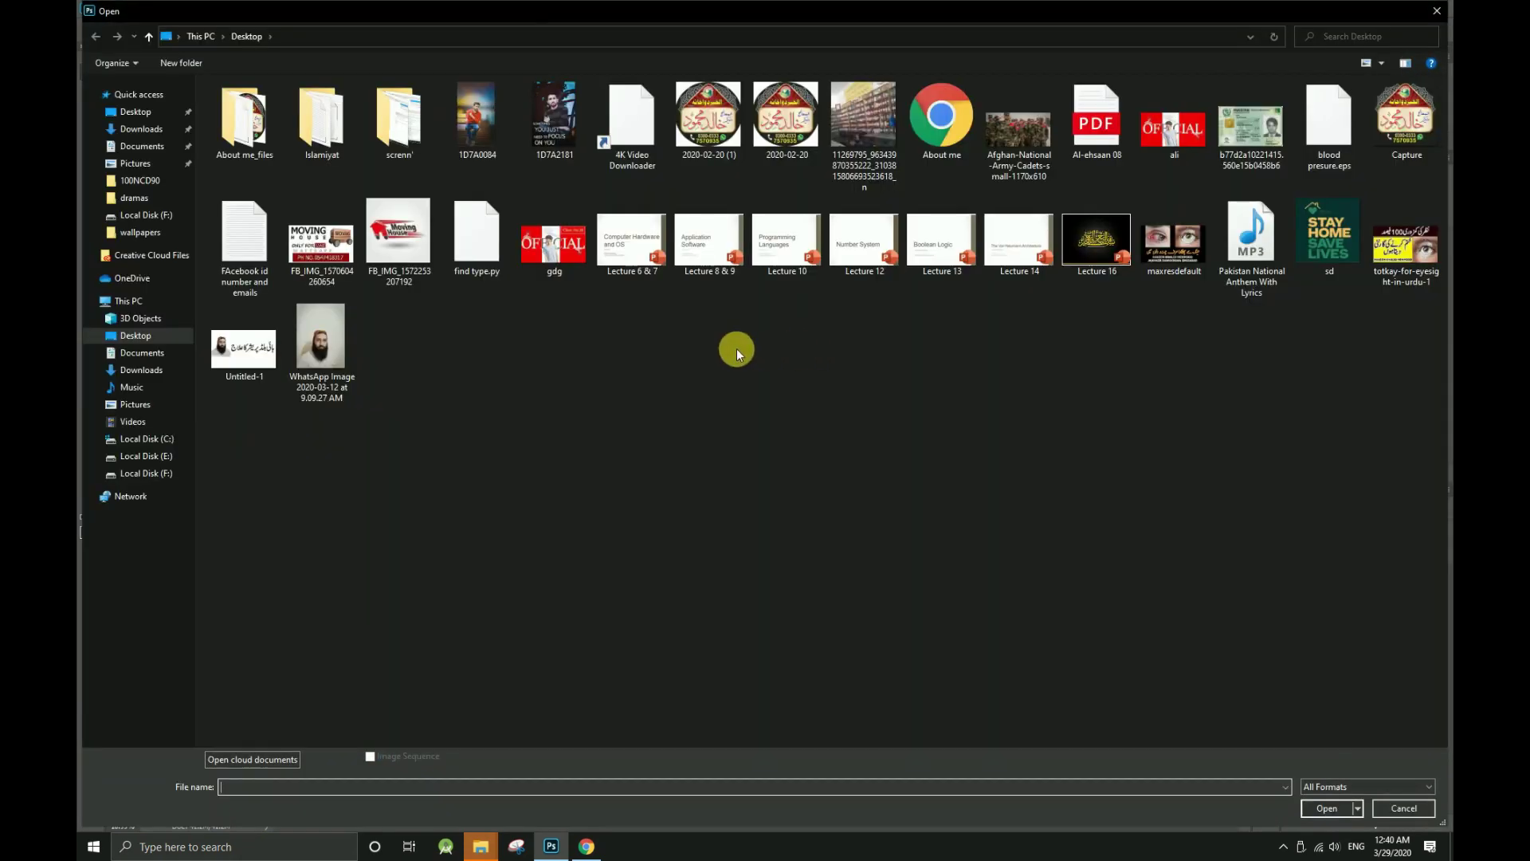
{"action": "left_click", "coordinate": [163, 458]}
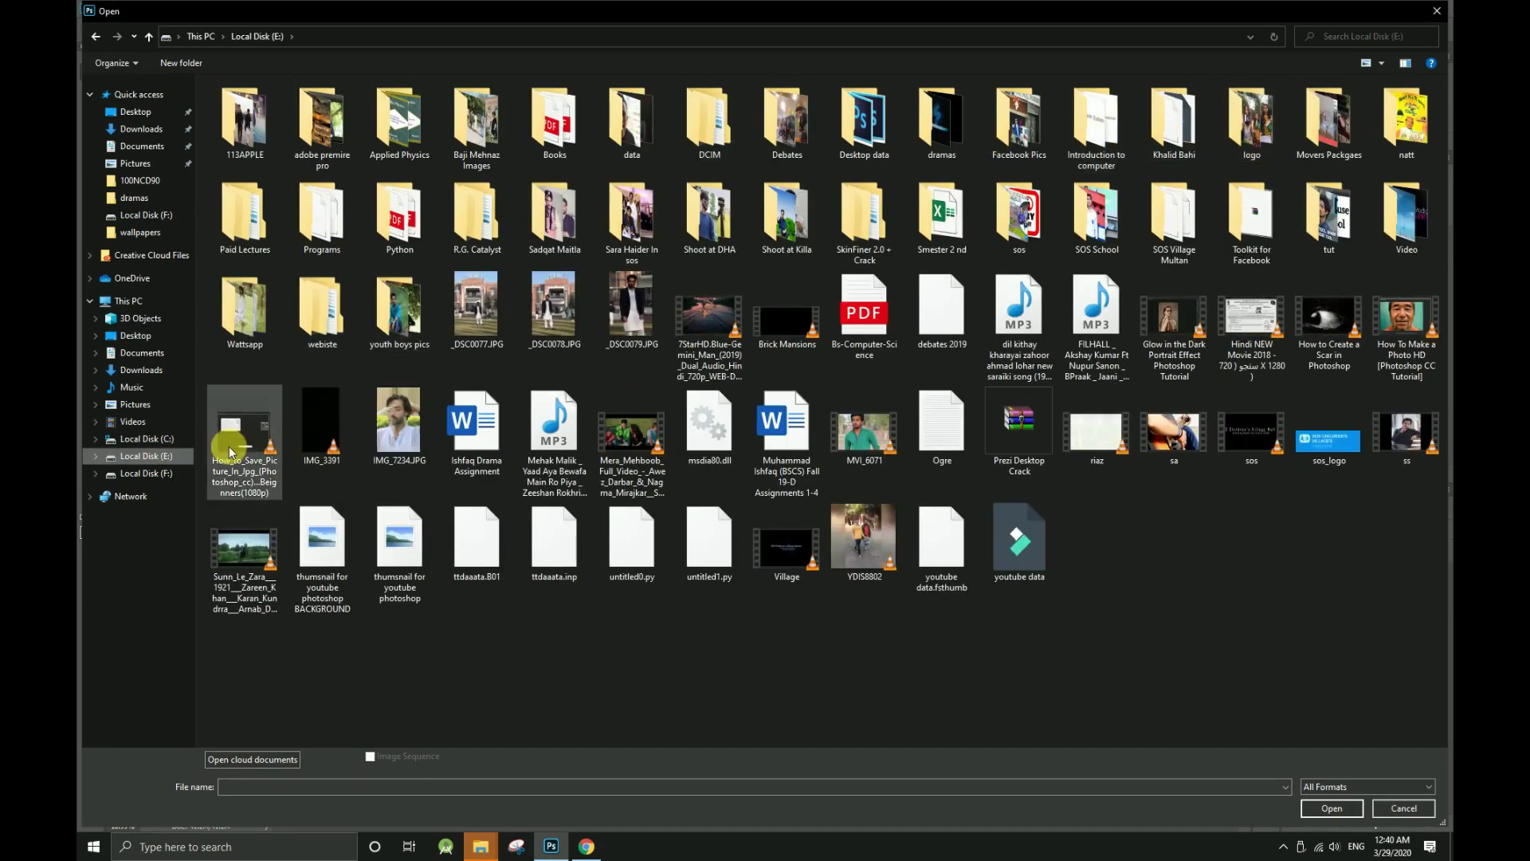
{"action": "left_click", "coordinate": [148, 474]}
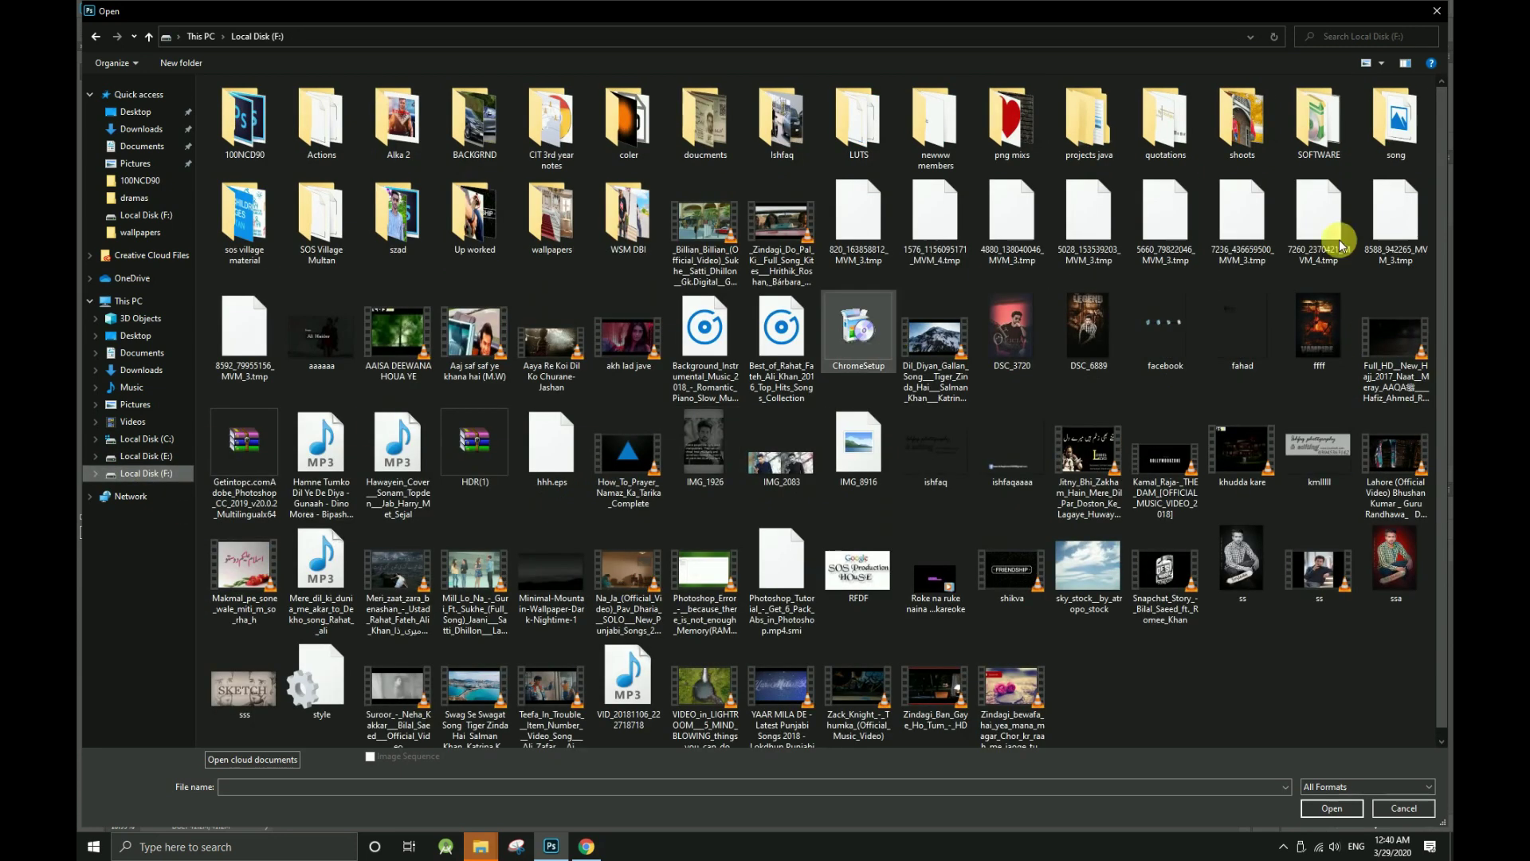
{"action": "double_click", "coordinate": [1022, 128]}
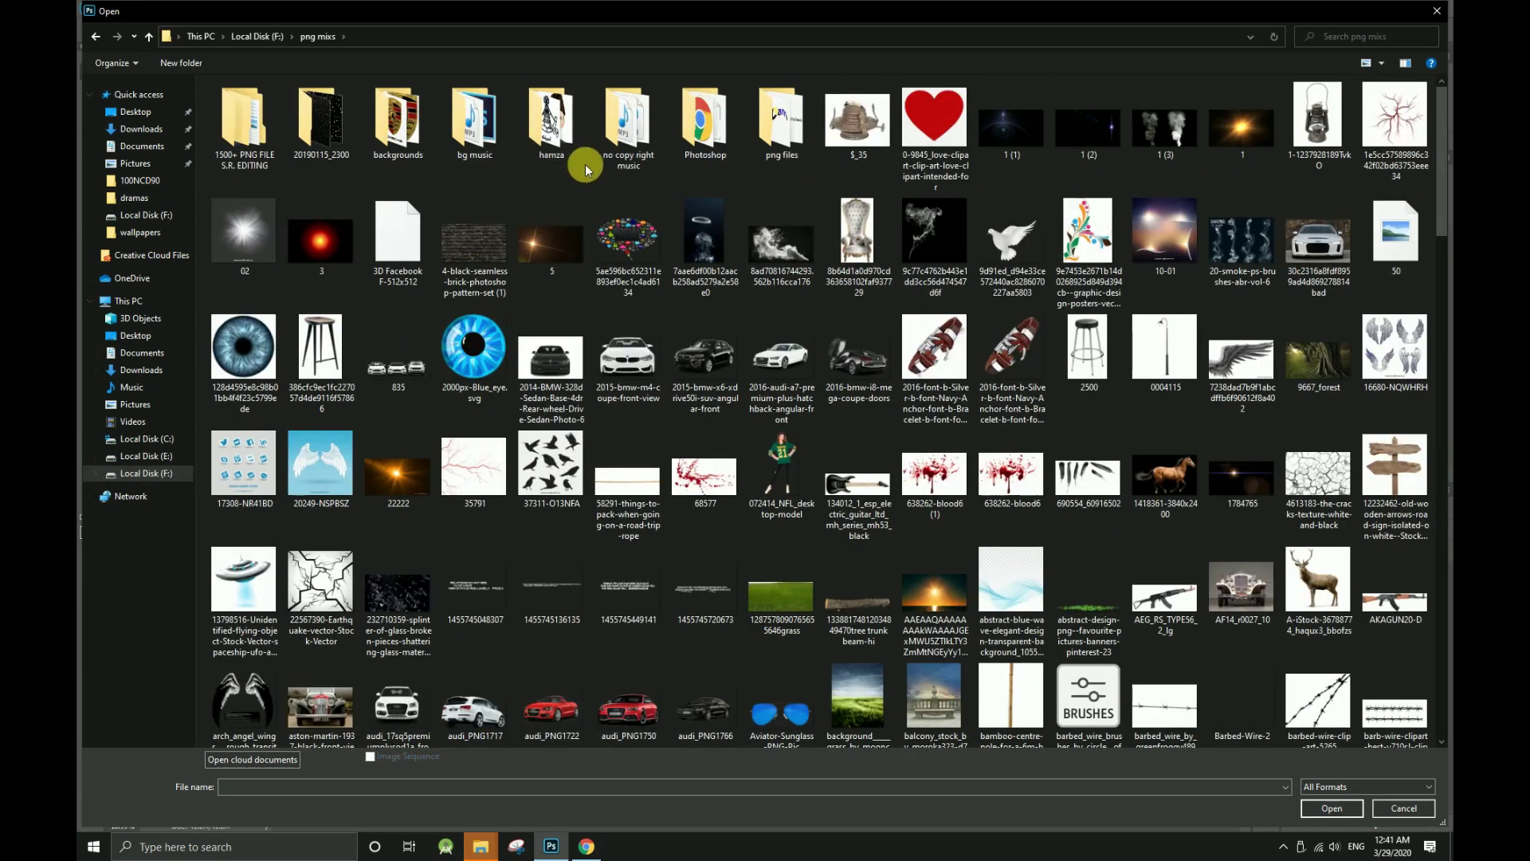
{"action": "double_click", "coordinate": [355, 239]}
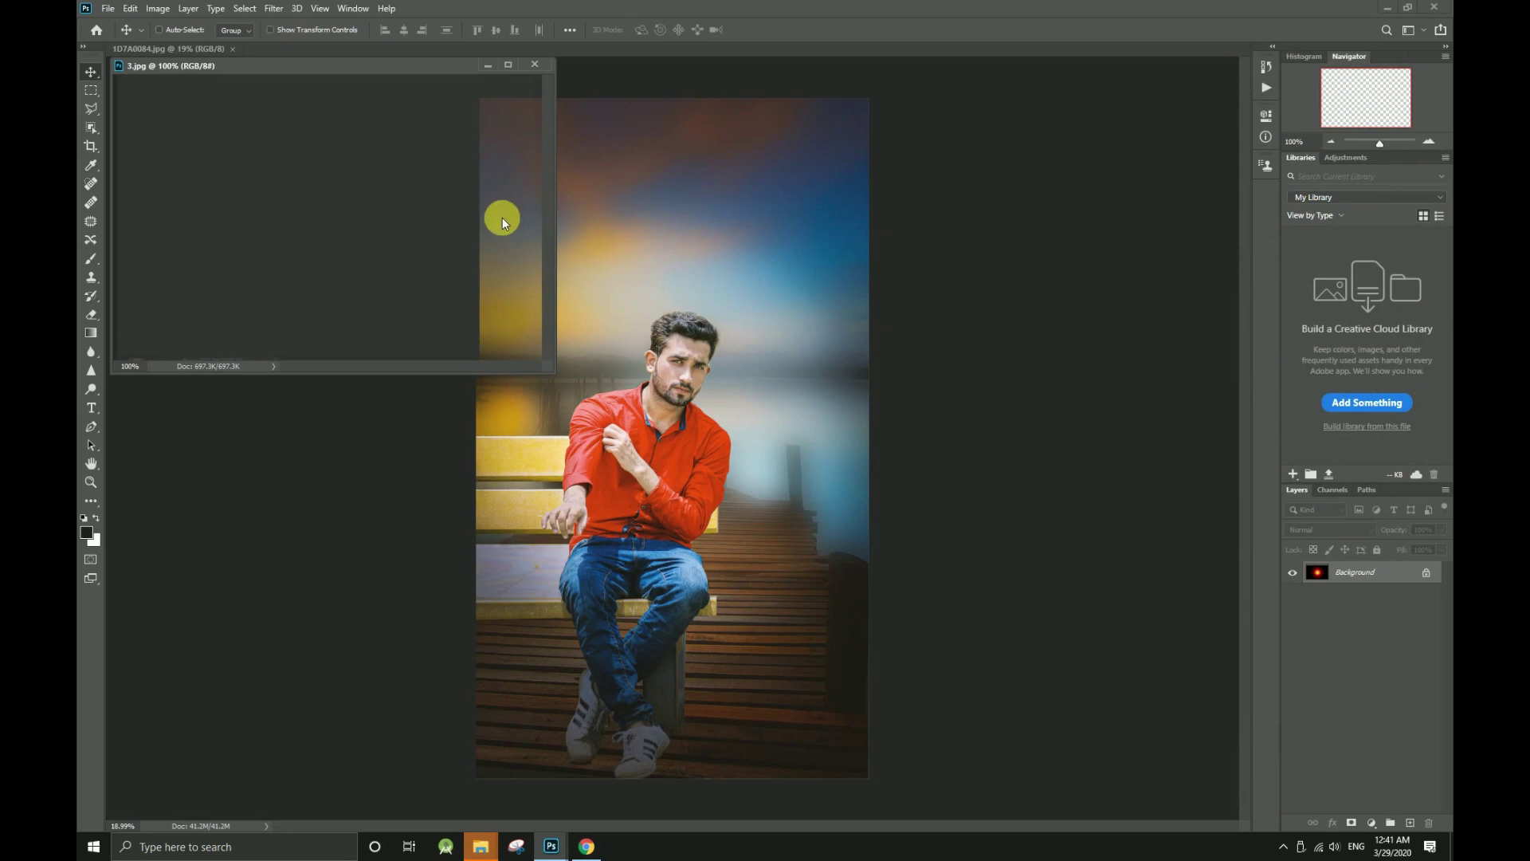
- Copy the flare onto the man's photo, close the flare file, and set the new layer's blend mode to Screen
{"action": "left_click_drag", "start_coordinate": [495, 201], "coordinate": [632, 223]}
{"action": "left_click", "coordinate": [545, 69]}
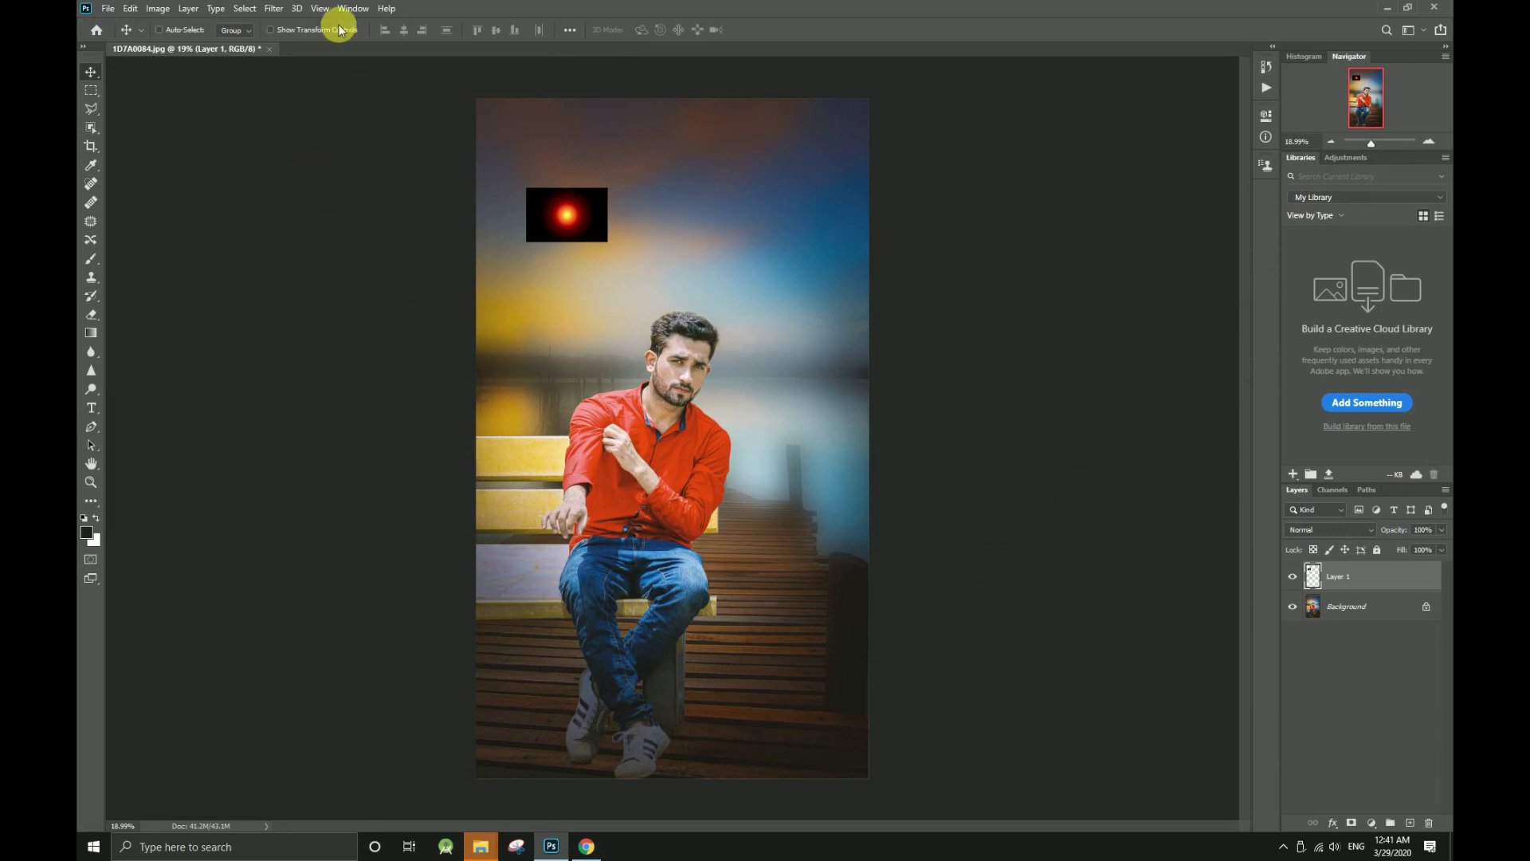
{"action": "left_click", "coordinate": [1322, 529]}
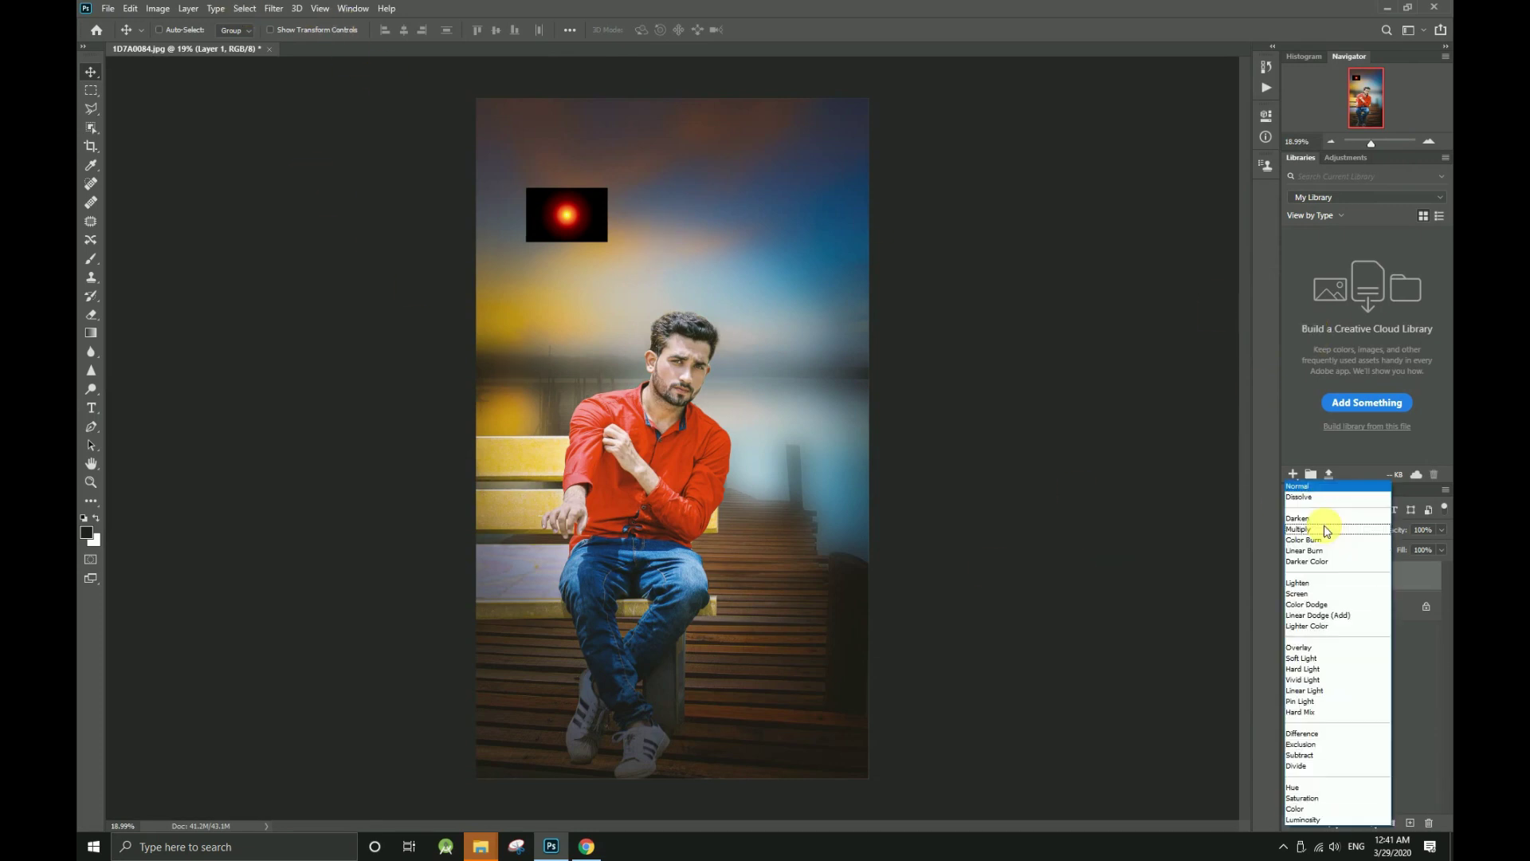
{"action": "left_click", "coordinate": [1300, 596]}
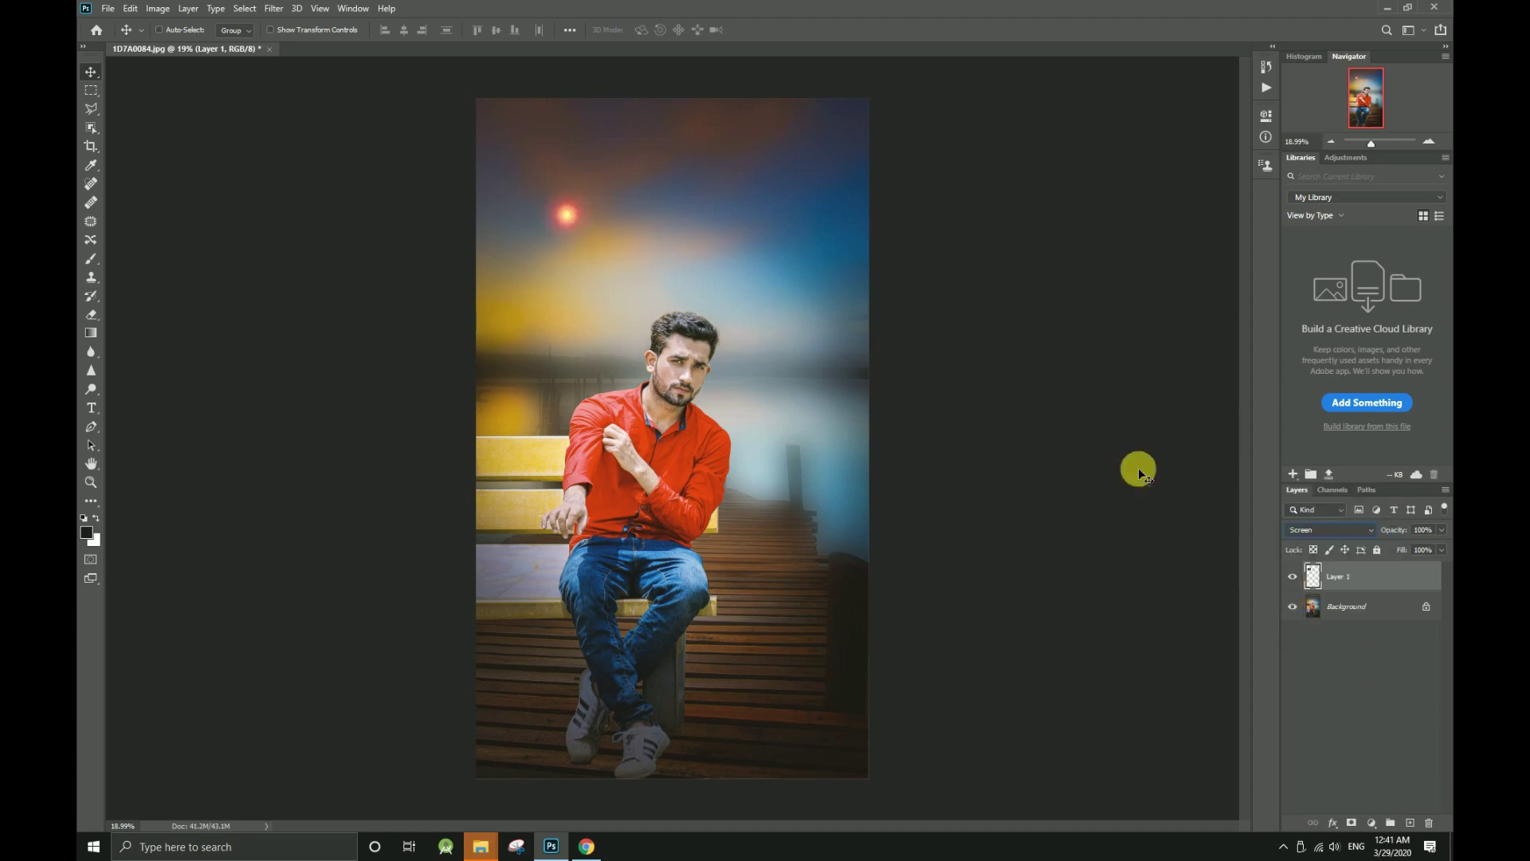
- Scale the flare layer to about 965% and place its glow in the sky beyond the man's shoulder, above the pier
{"action": "left_click", "coordinate": [271, 29]}
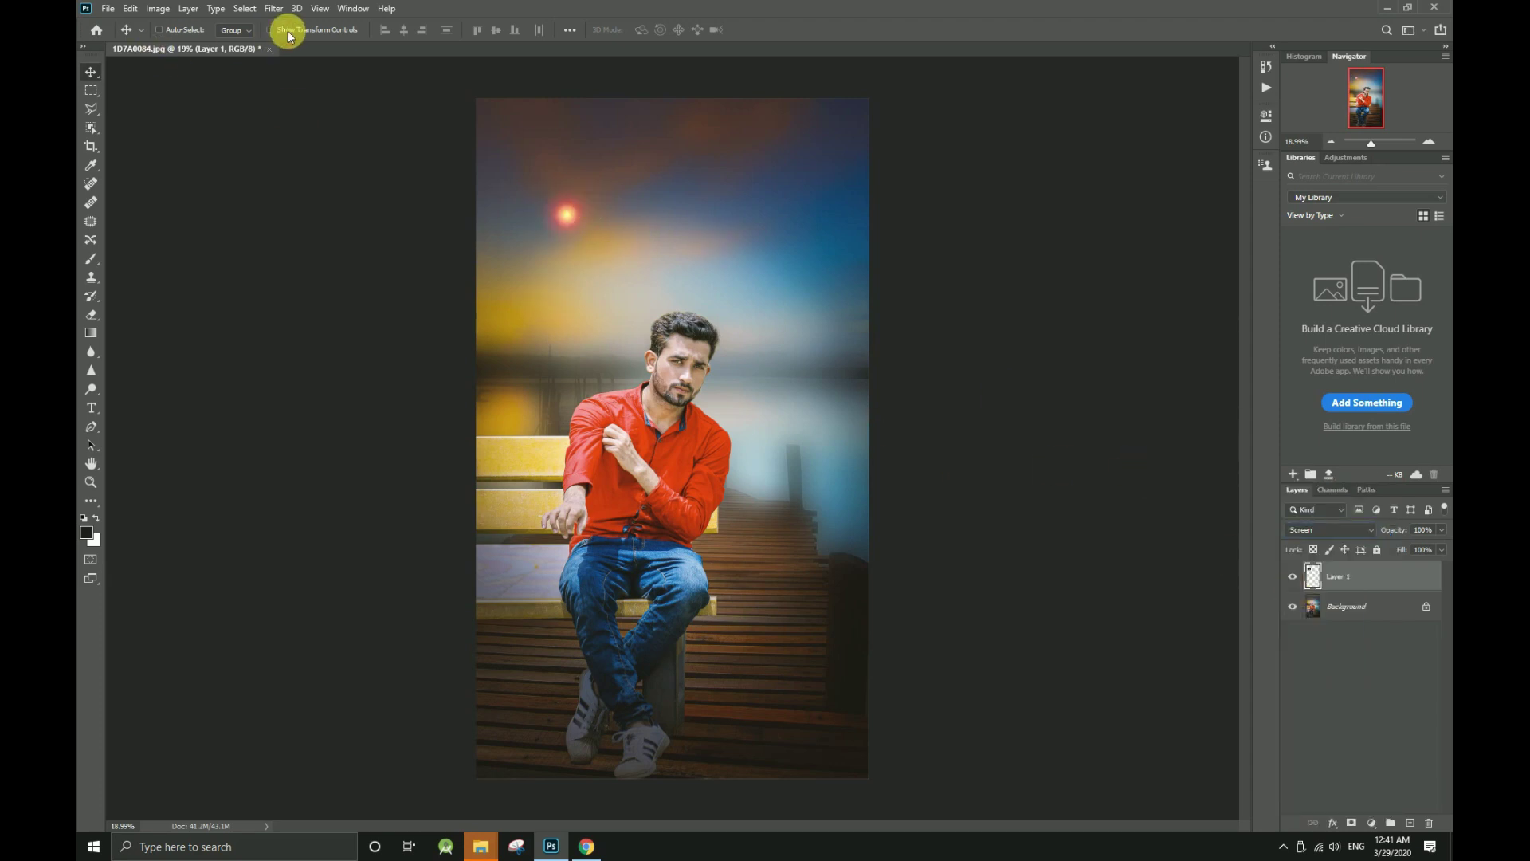
{"action": "left_click_drag", "start_coordinate": [611, 242], "coordinate": [1277, 778]}
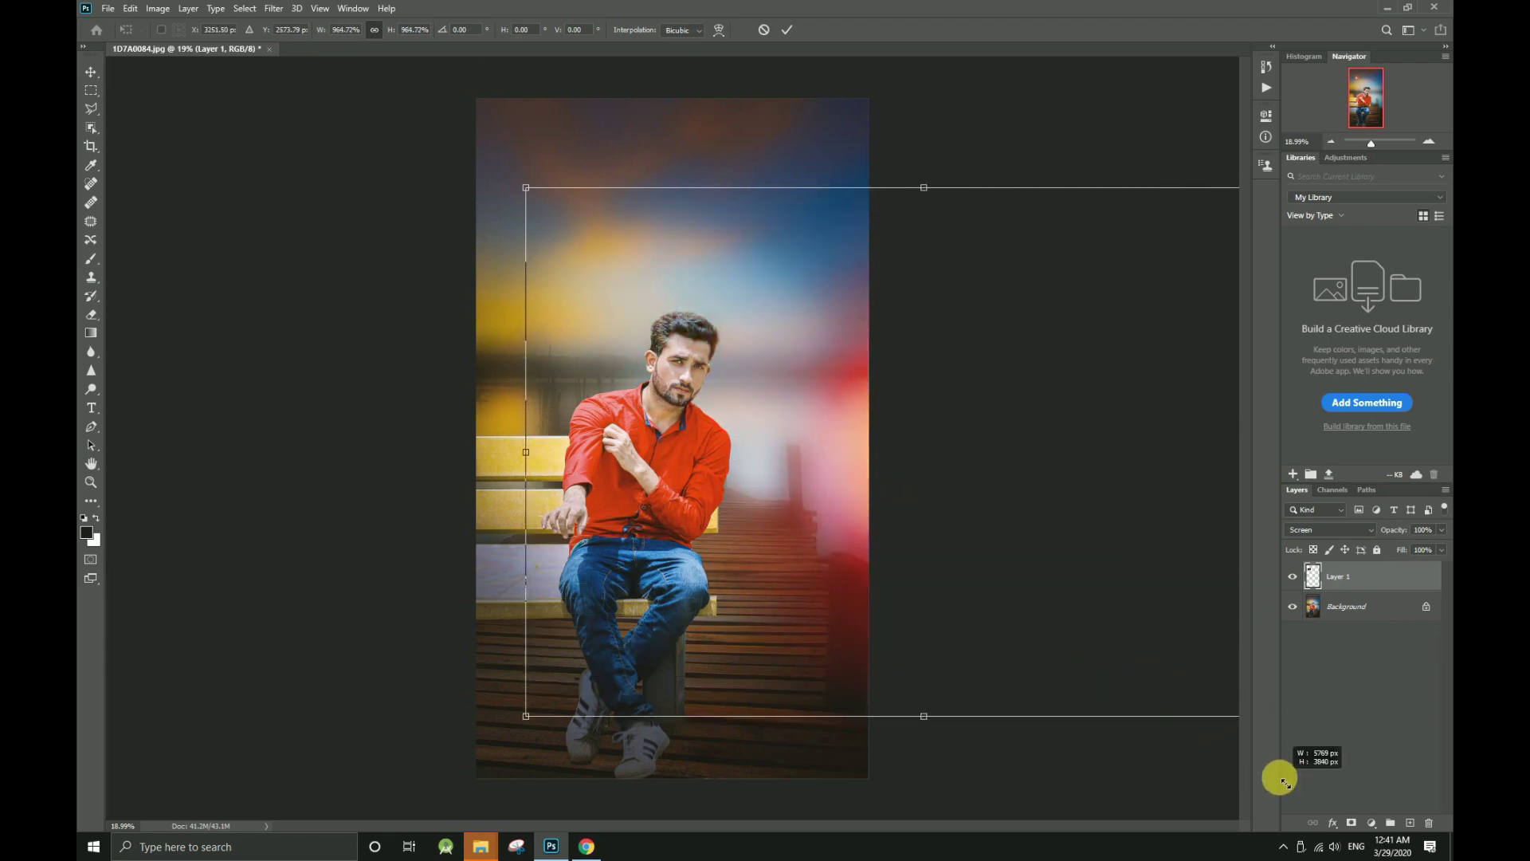
{"action": "left_click_drag", "start_coordinate": [1060, 465], "coordinate": [977, 310]}
{"action": "key", "text": "Return"}
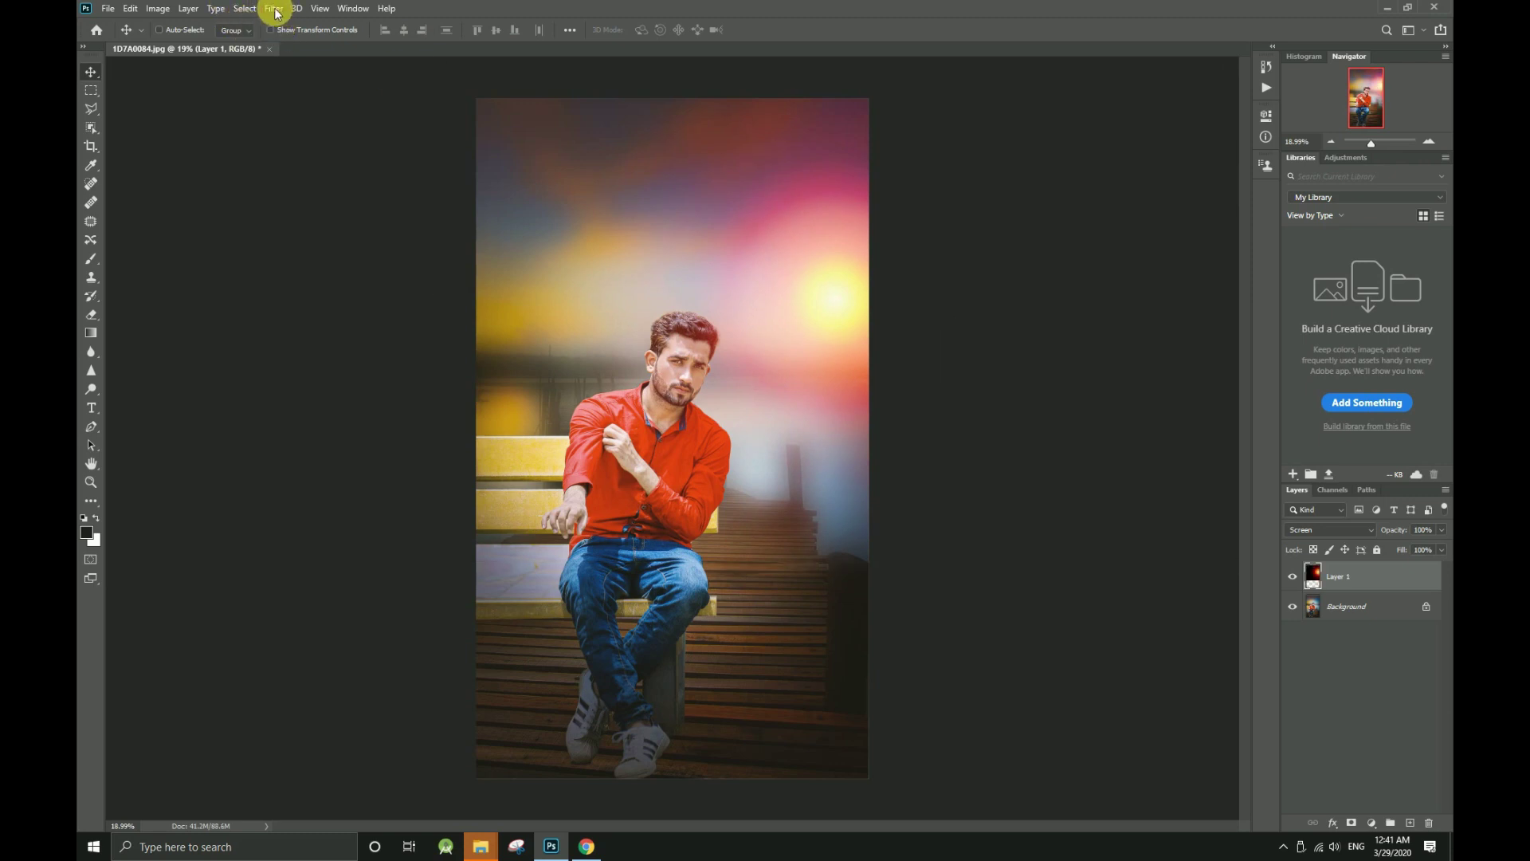
- Apply a Gaussian Blur with a radius of 1000 pixels to the flare layer
{"action": "left_click", "coordinate": [273, 8]}
{"action": "mouse_move", "coordinate": [386, 184]}
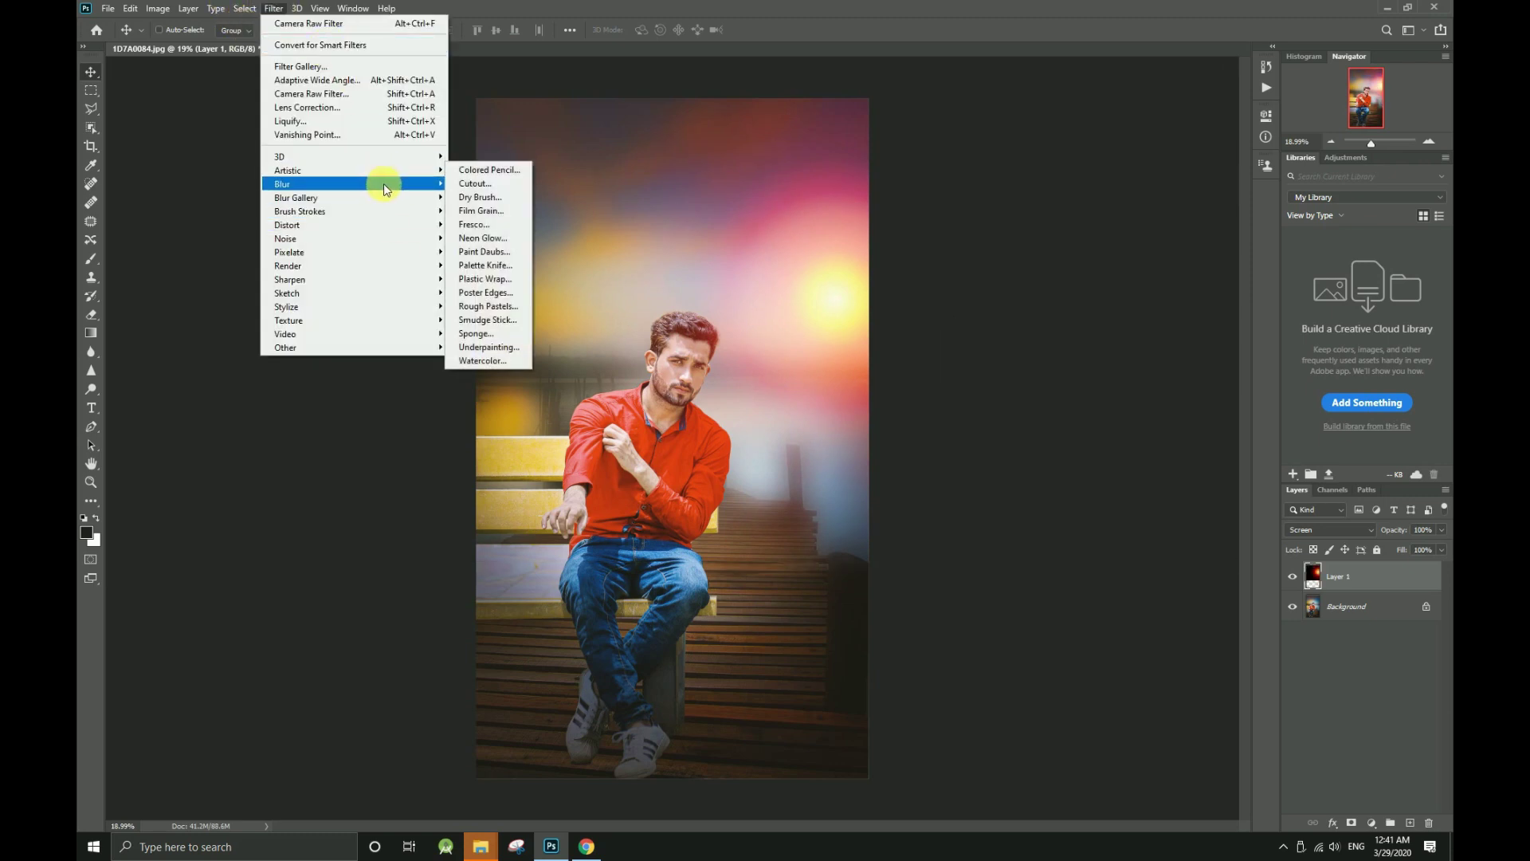
{"action": "left_click", "coordinate": [506, 244]}
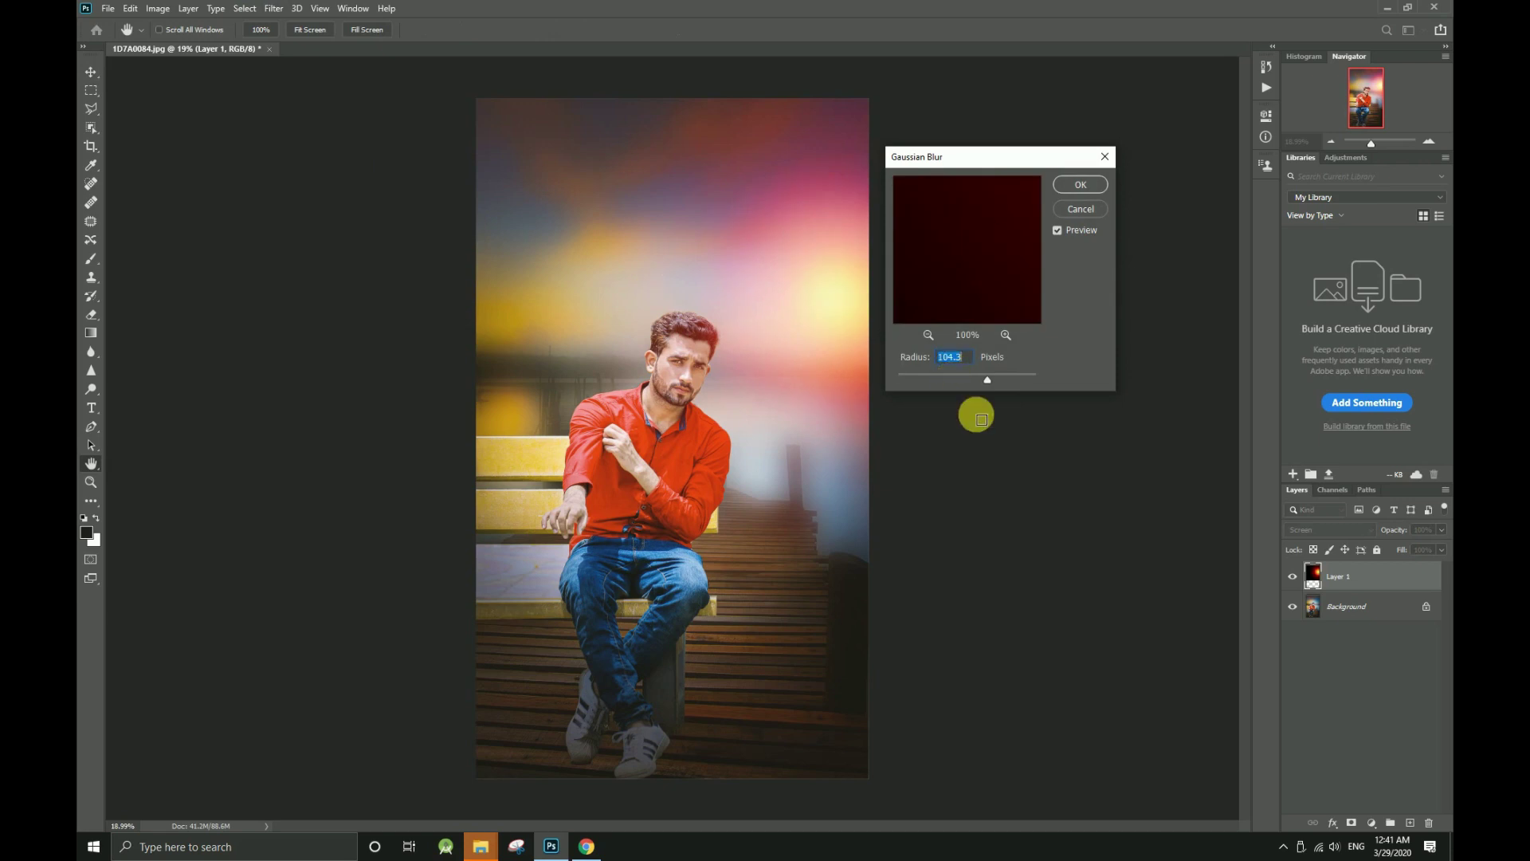
{"action": "left_click_drag", "start_coordinate": [1010, 376], "coordinate": [1042, 377]}
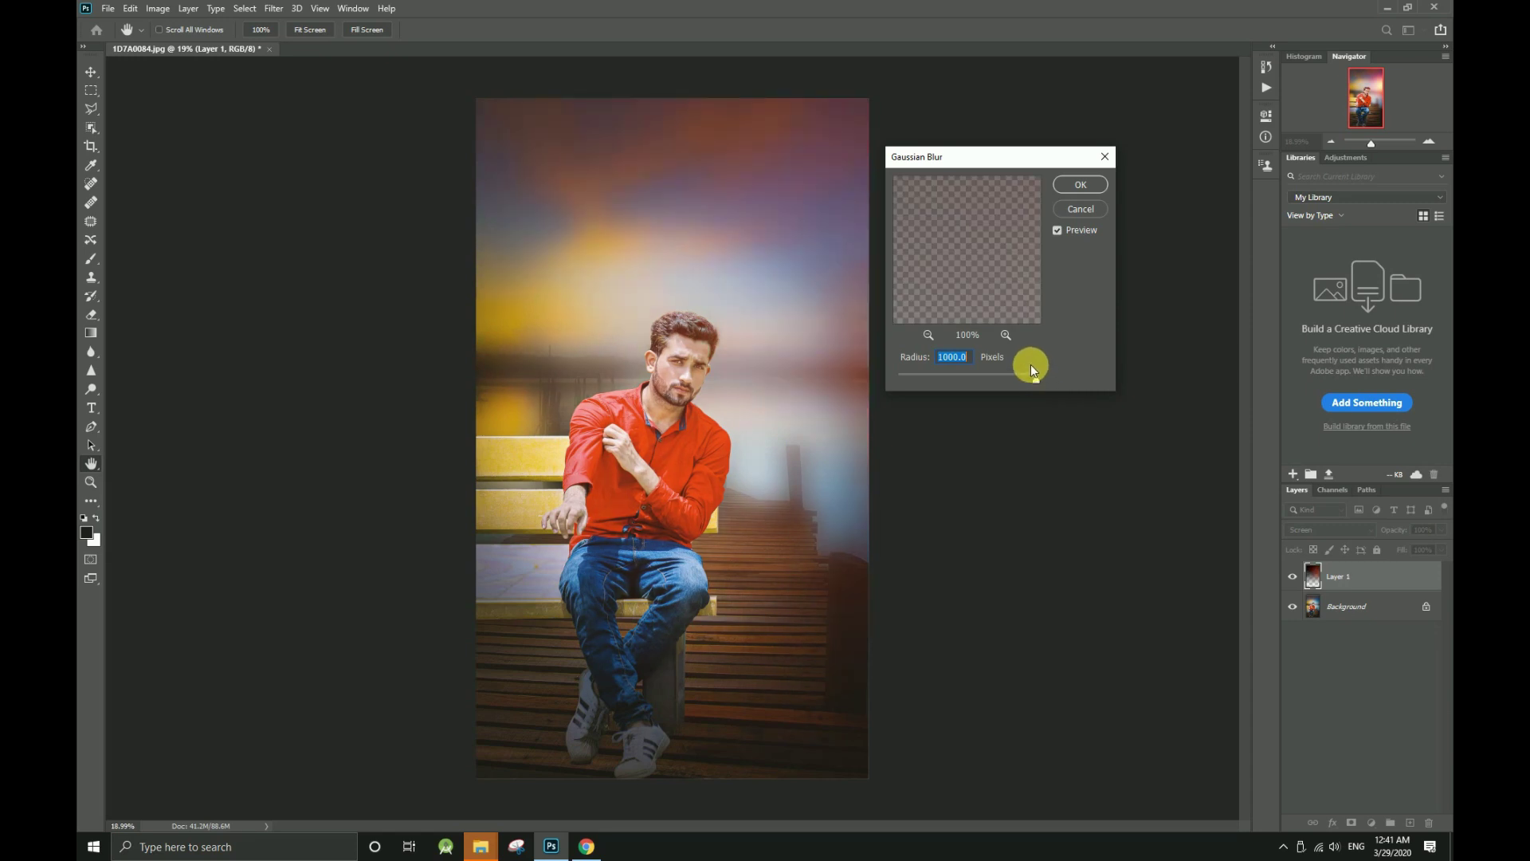
{"action": "left_click", "coordinate": [1065, 186]}
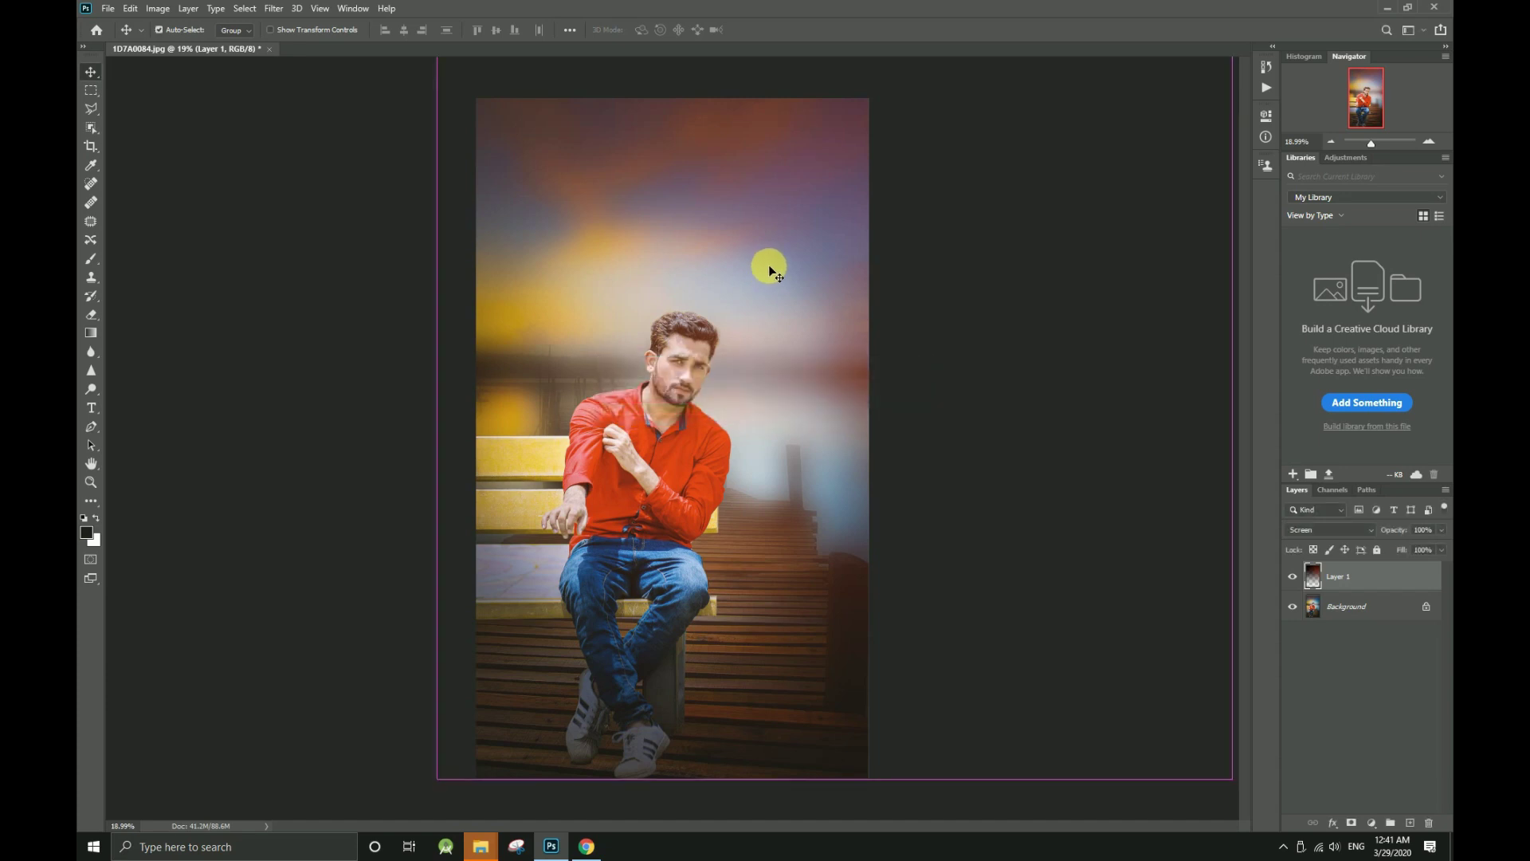
- Use Color Balance on the flare layer to shift its midtones to -100 magenta and toward blue
{"action": "key", "text": "ctrl+b"}
{"action": "left_click_drag", "start_coordinate": [1097, 178], "coordinate": [980, 190]}
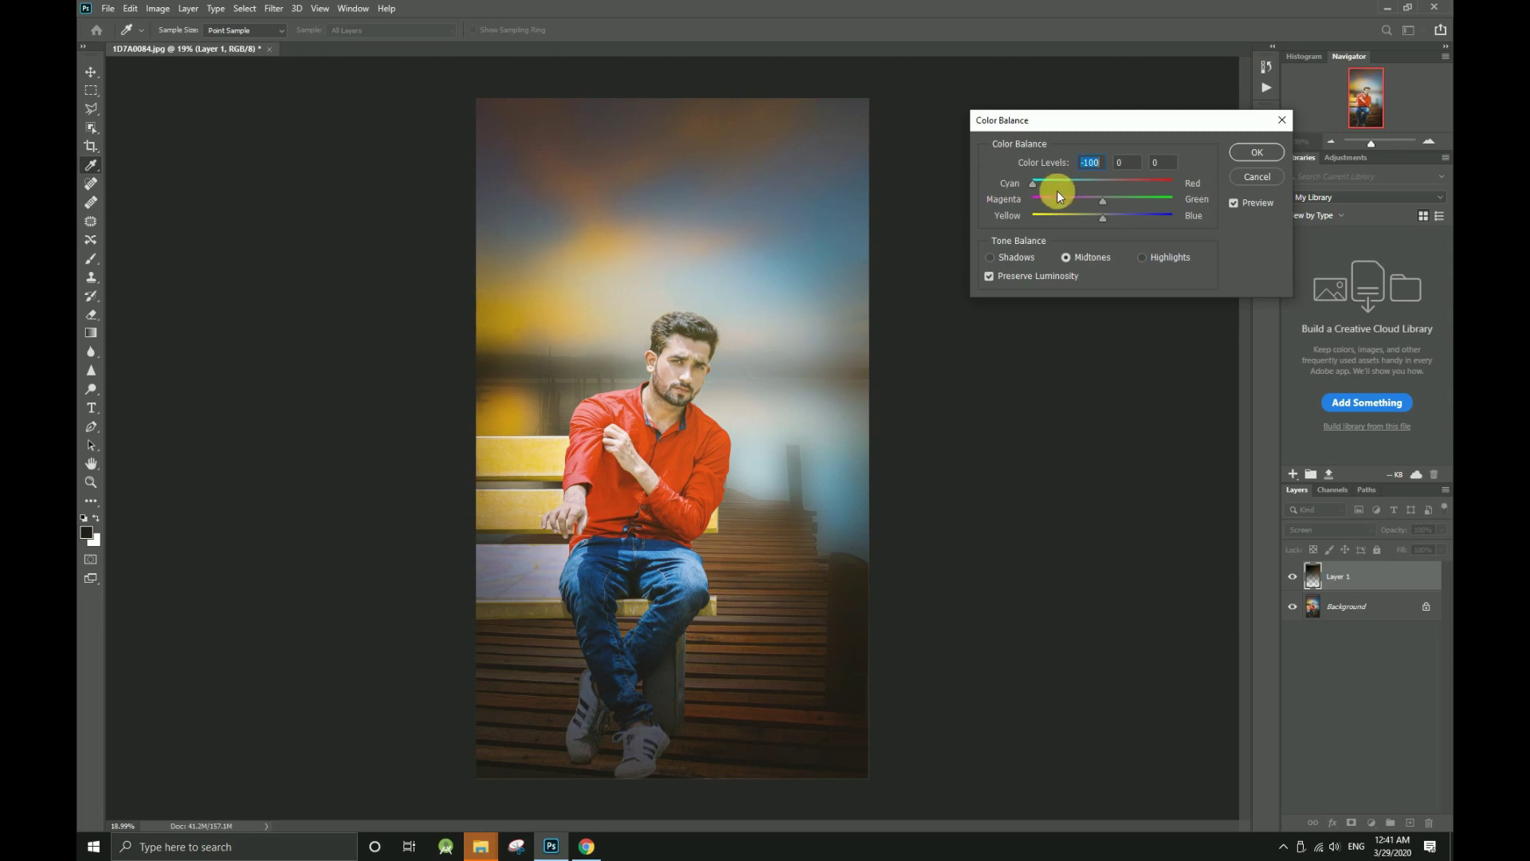
{"action": "left_click_drag", "start_coordinate": [1103, 217], "coordinate": [1001, 220]}
{"action": "left_click_drag", "start_coordinate": [1092, 203], "coordinate": [1042, 205]}
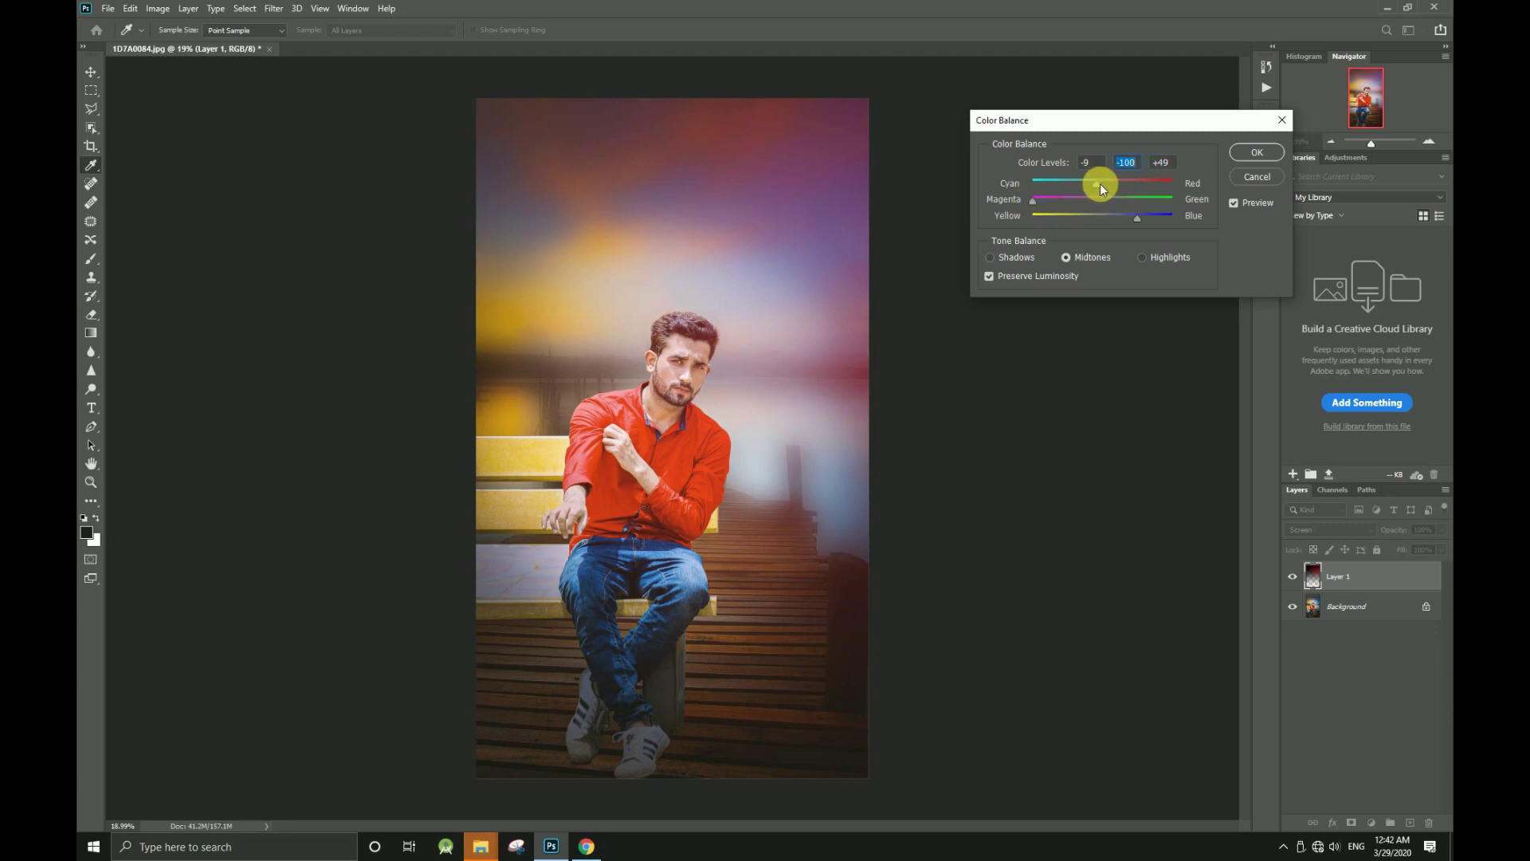
{"action": "left_click_drag", "start_coordinate": [1113, 183], "coordinate": [1095, 220]}
{"action": "left_click", "coordinate": [1243, 152]}
- Crop to the existing canvas bounds, deleting the flare layer's pixels that extend beyond the photo
{"action": "key", "text": "v"}
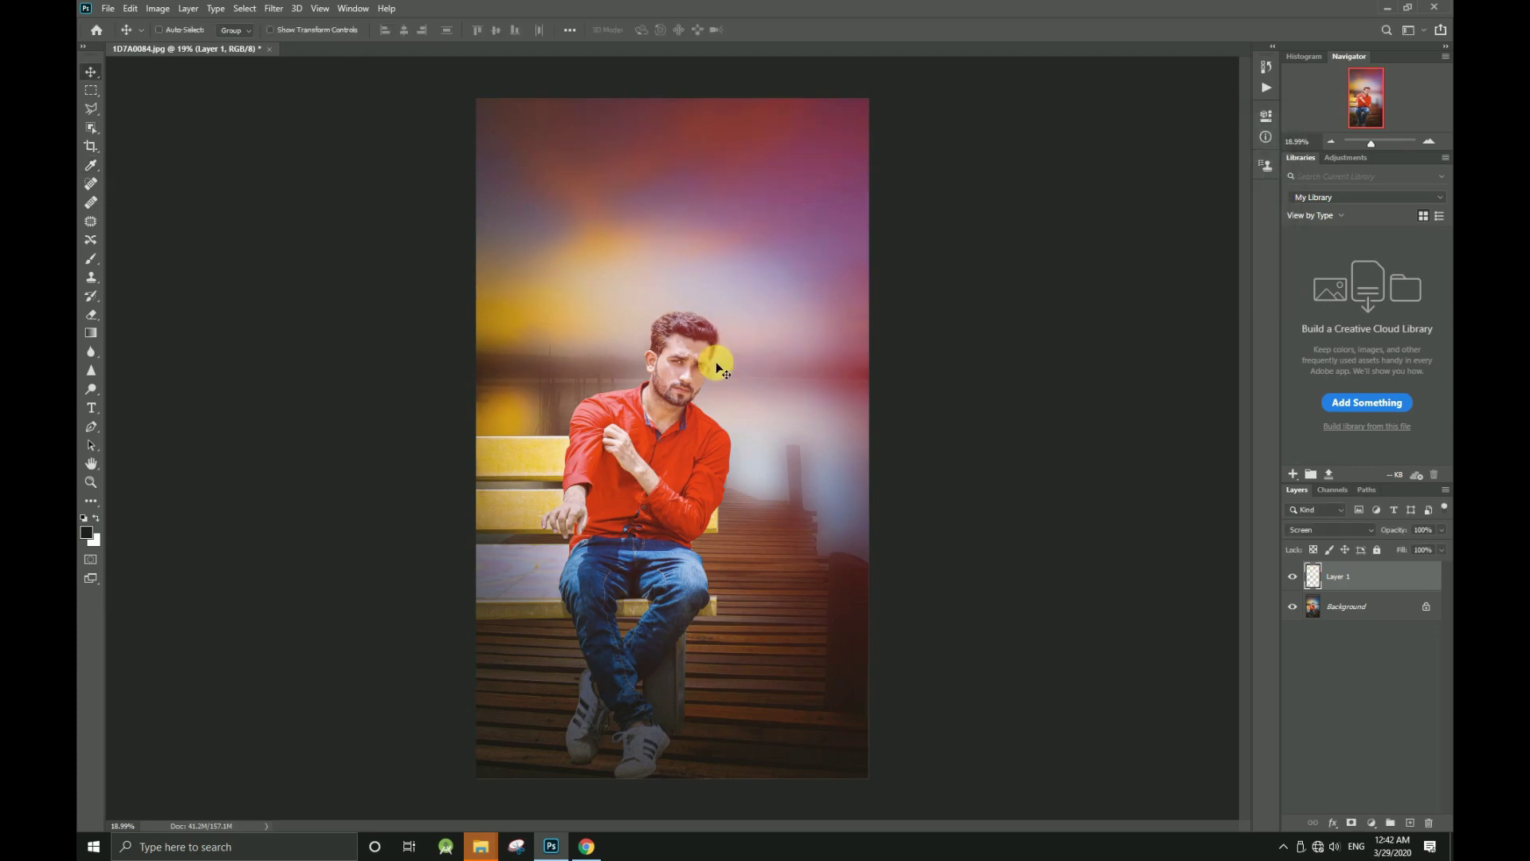
{"action": "key", "text": "c"}
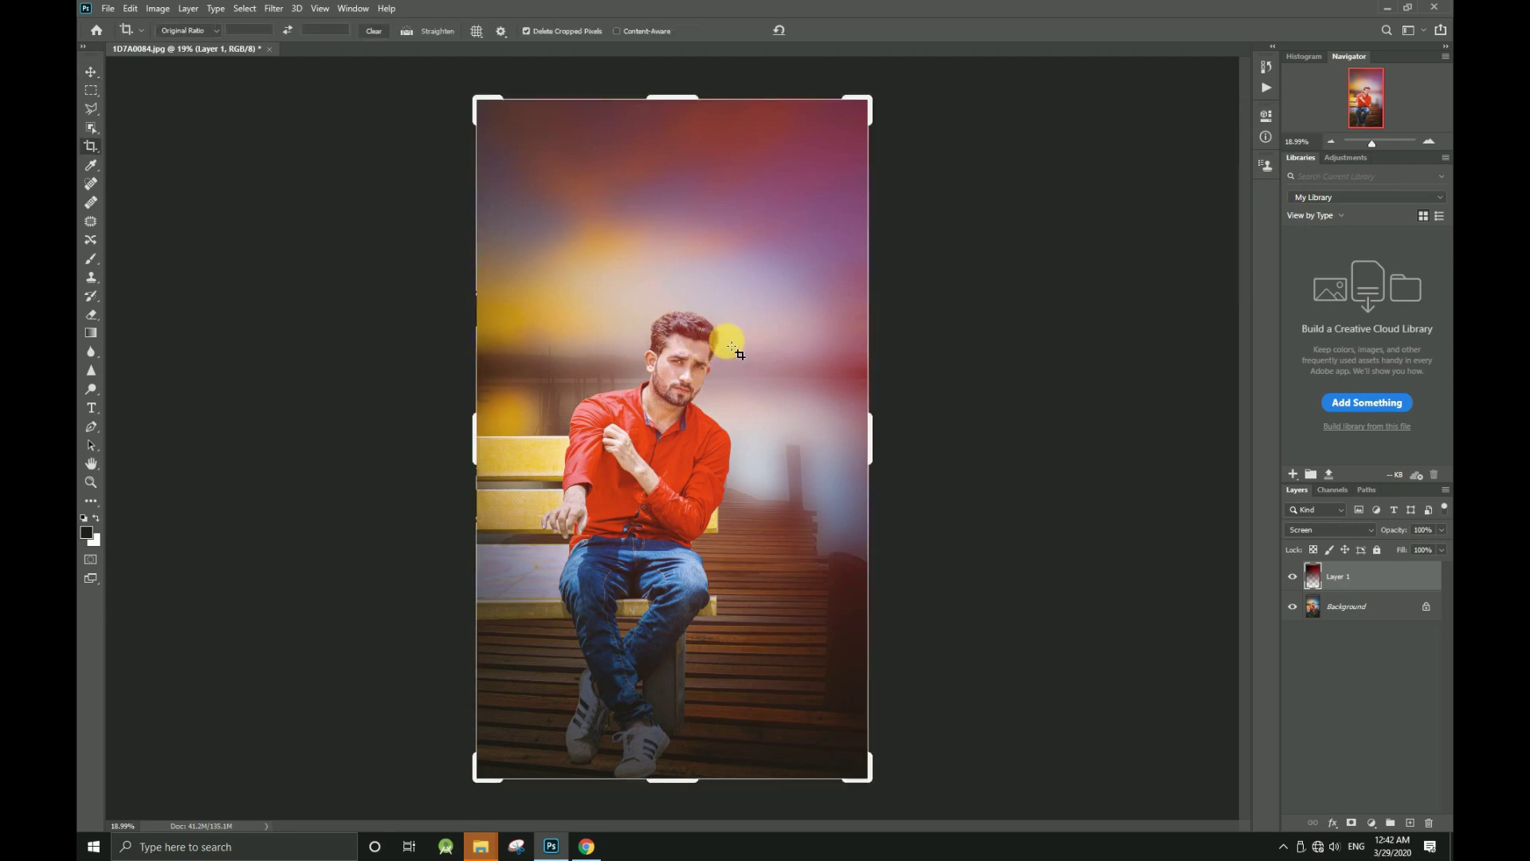
{"action": "double_click", "coordinate": [803, 337]}
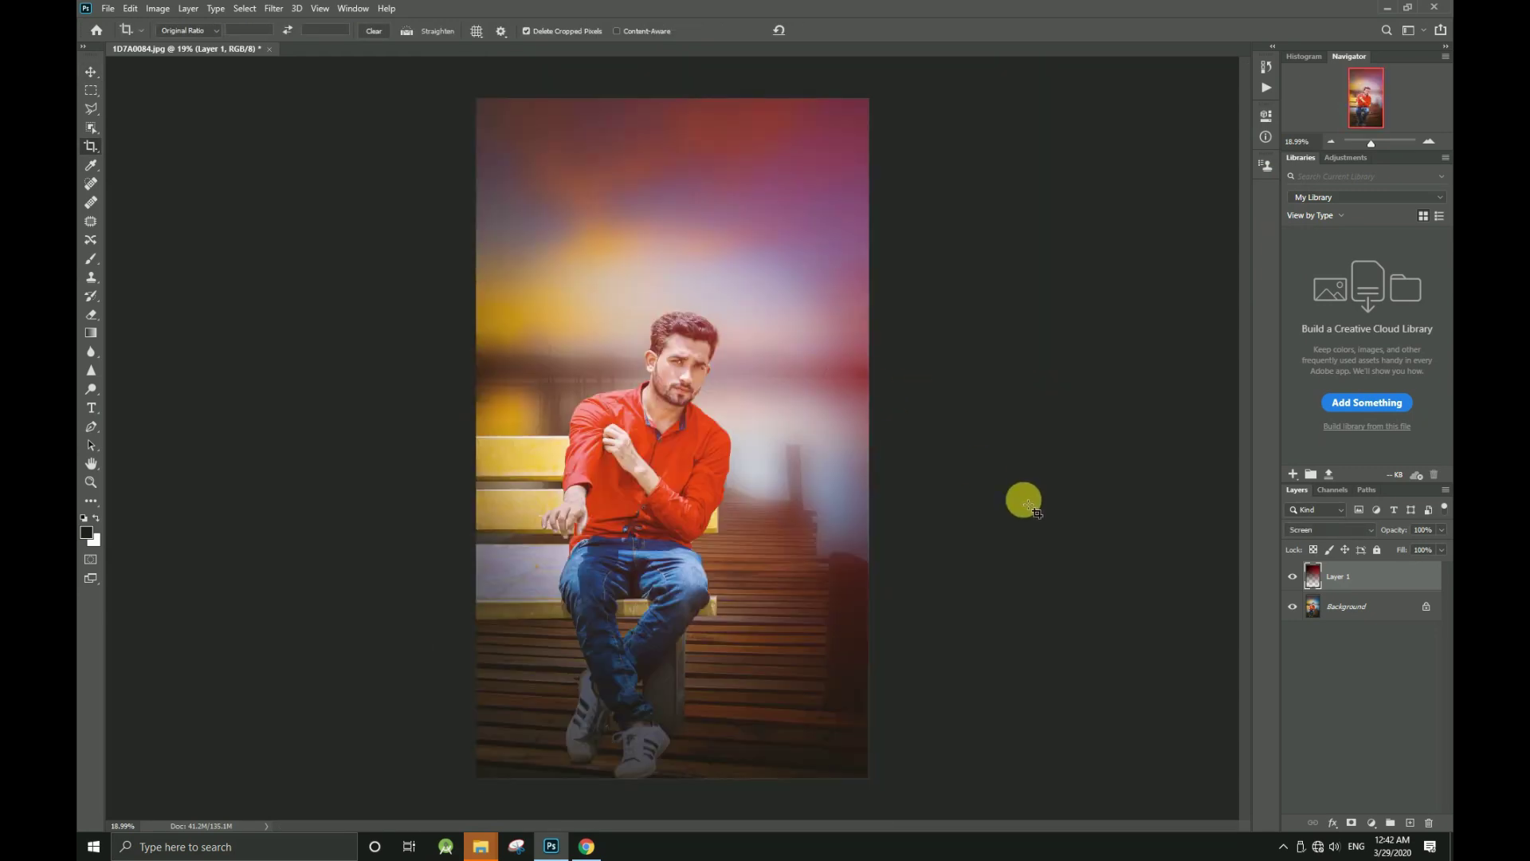
- Flatten the flare and photo layers into a single background and save the JPEG file
{"action": "right_click", "coordinate": [1389, 607]}
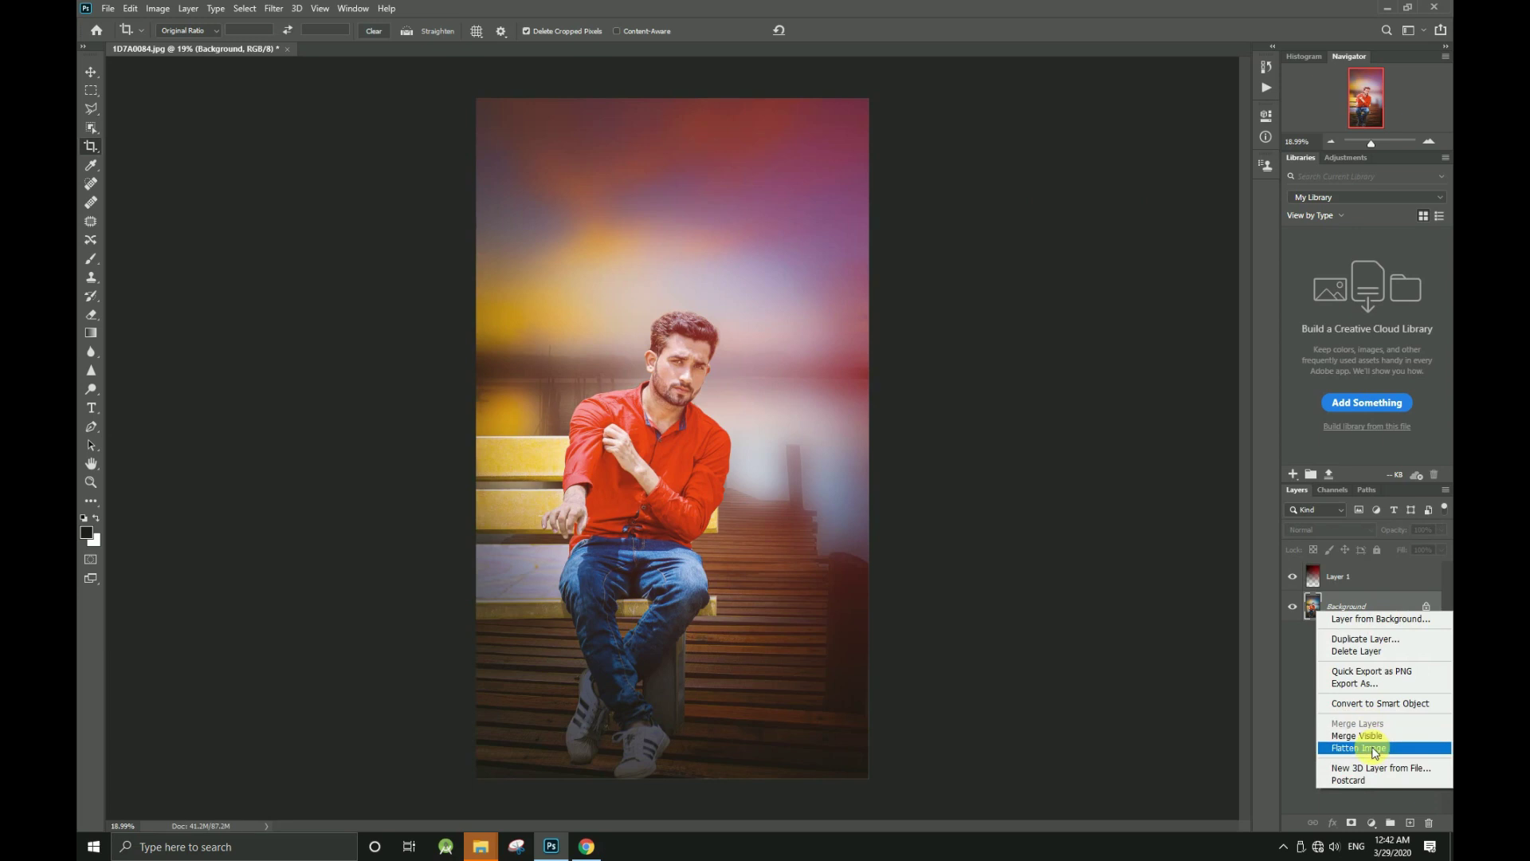
{"action": "left_click", "coordinate": [1374, 749]}
{"action": "key", "text": "ctrl+s"}
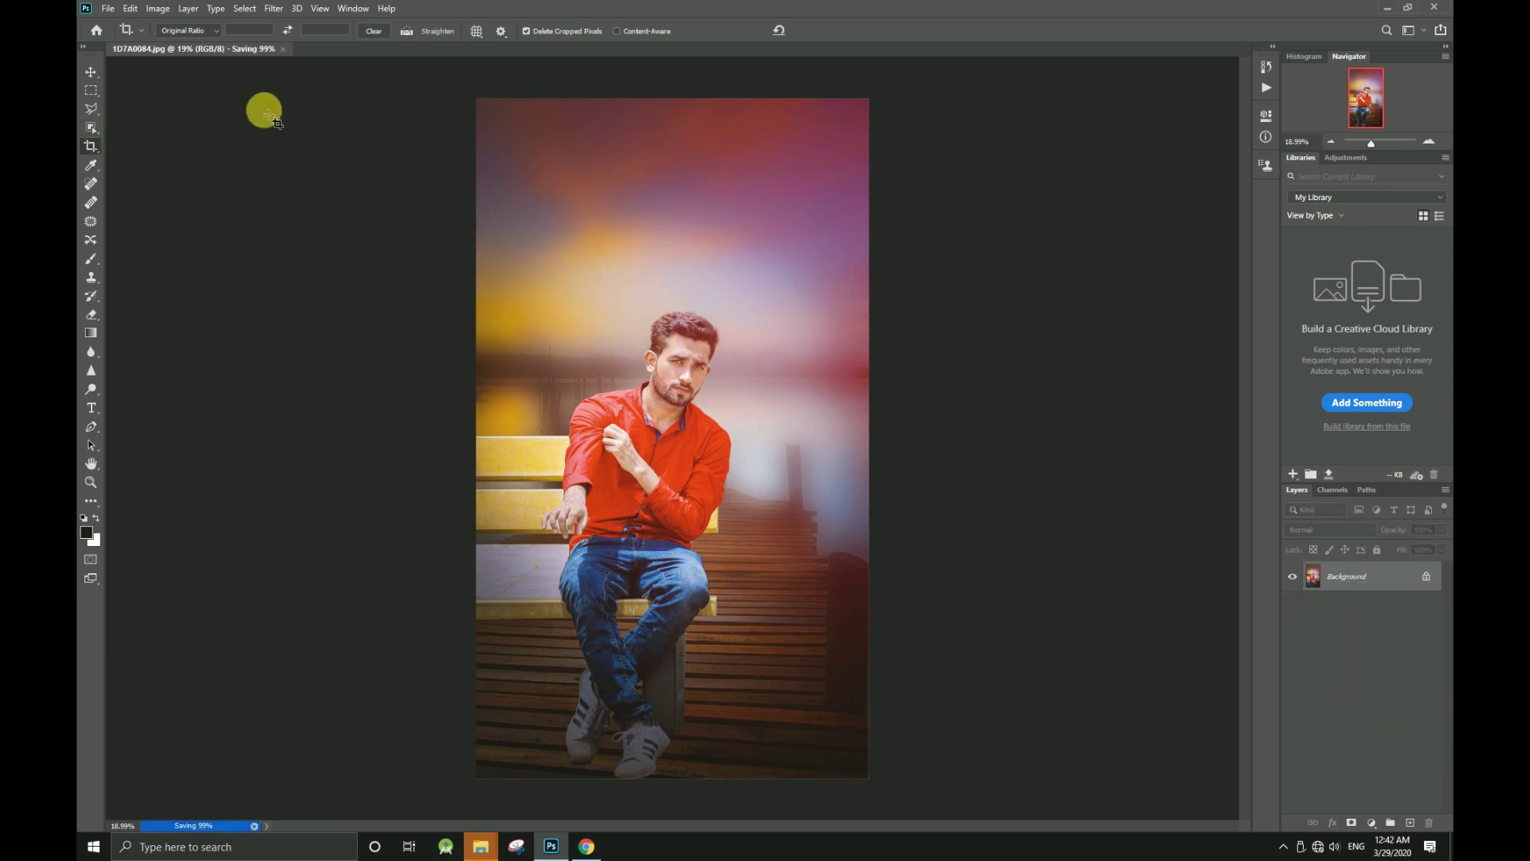